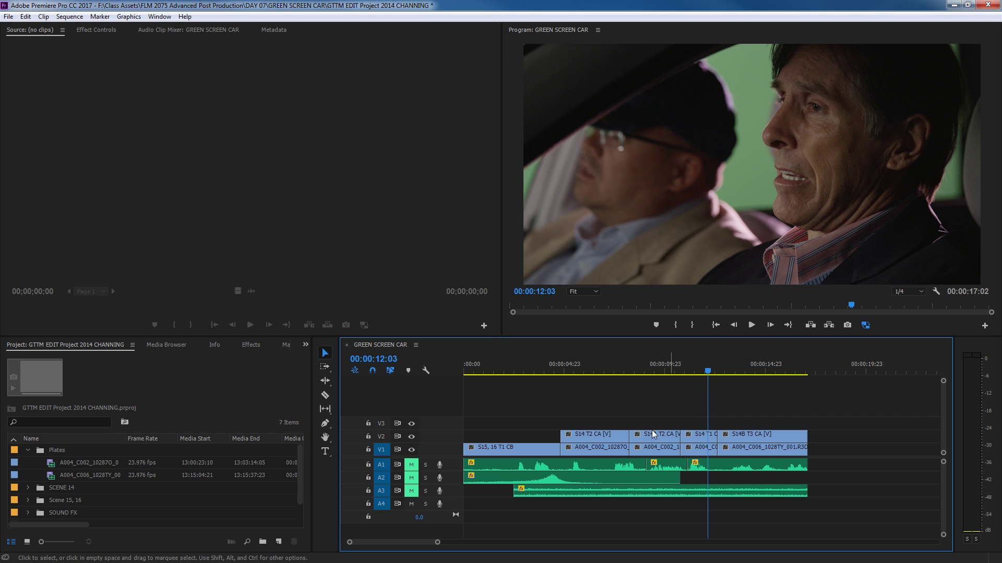
Step: Expand the timeline tracks to show clip thumbnails and bring the playhead to 00:00:05:21 in the first green screen shot
click(601, 372)
key(shift+=)
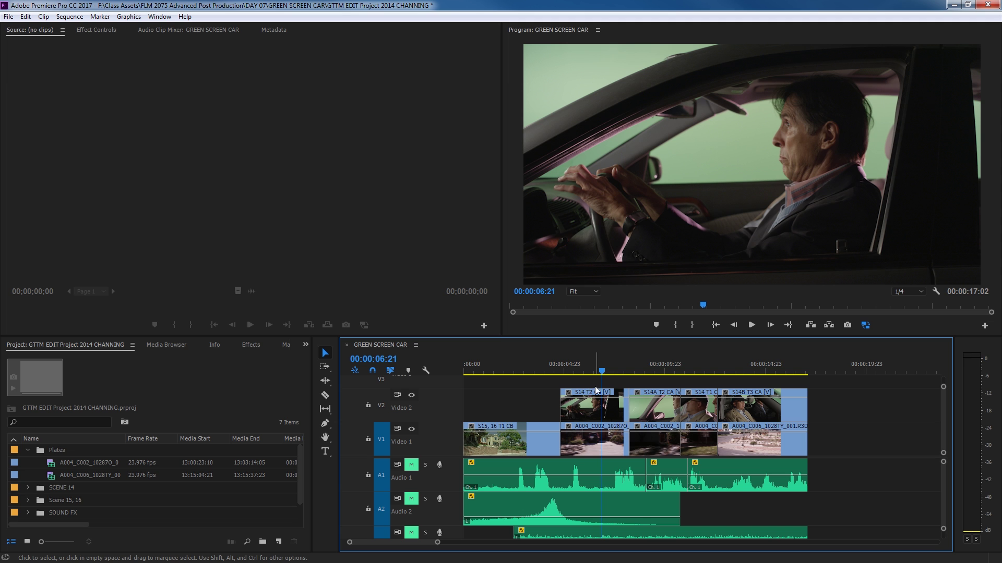
drag(476, 371, 582, 382)
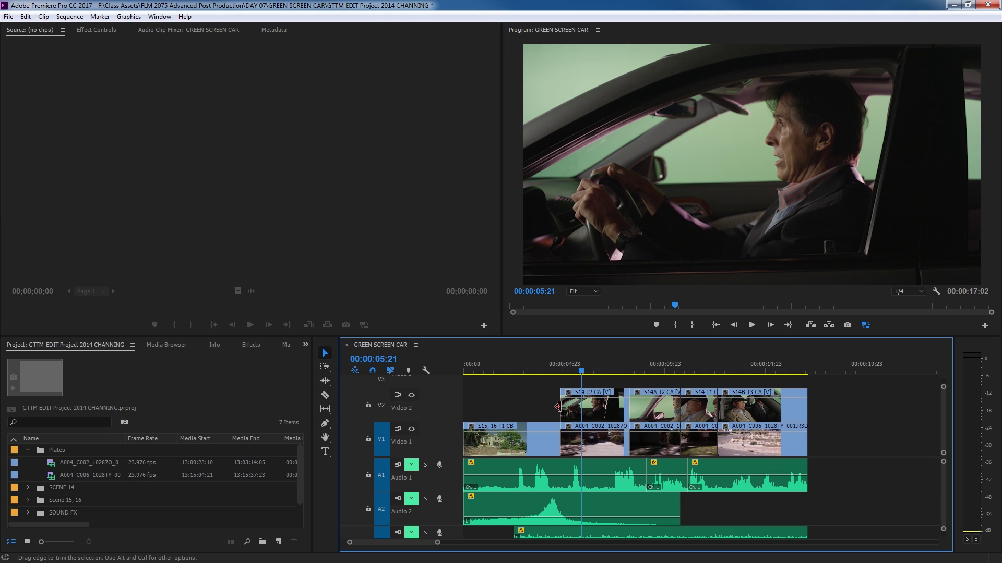
Step: Examine the background plate beneath the S14 T2 shot by hiding Video 2, scrubbing through the plate and showing the track again
click(585, 412)
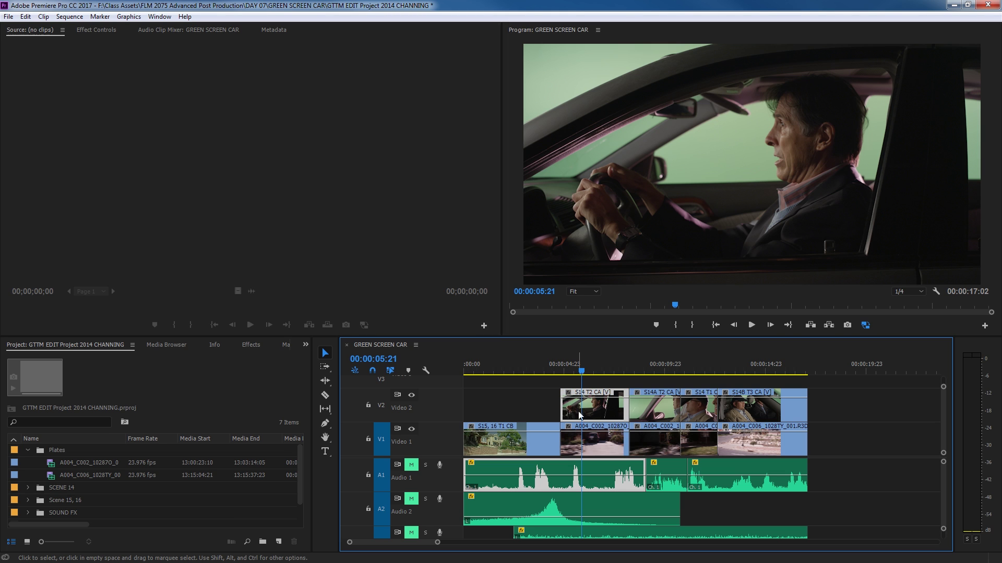
click(412, 395)
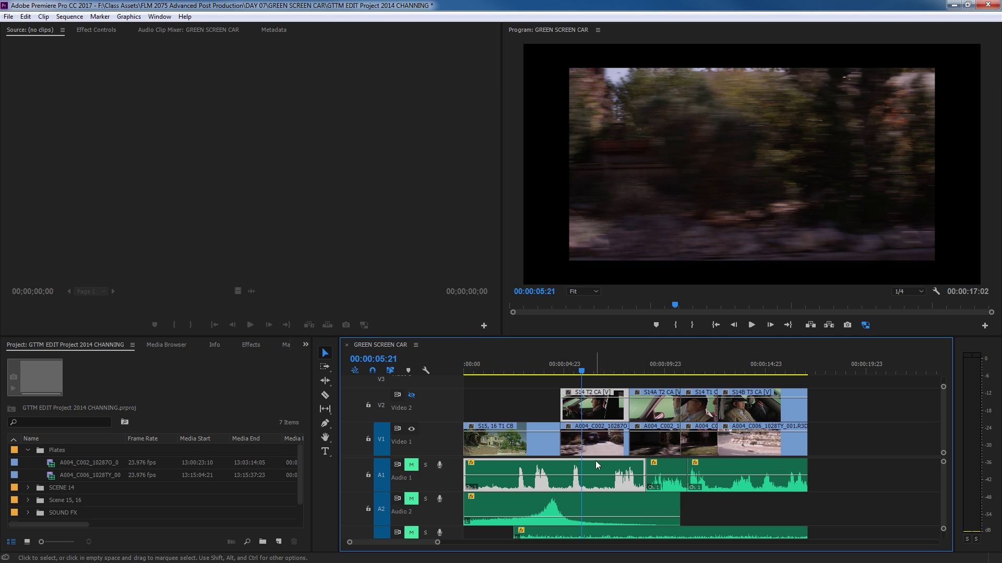
click(584, 436)
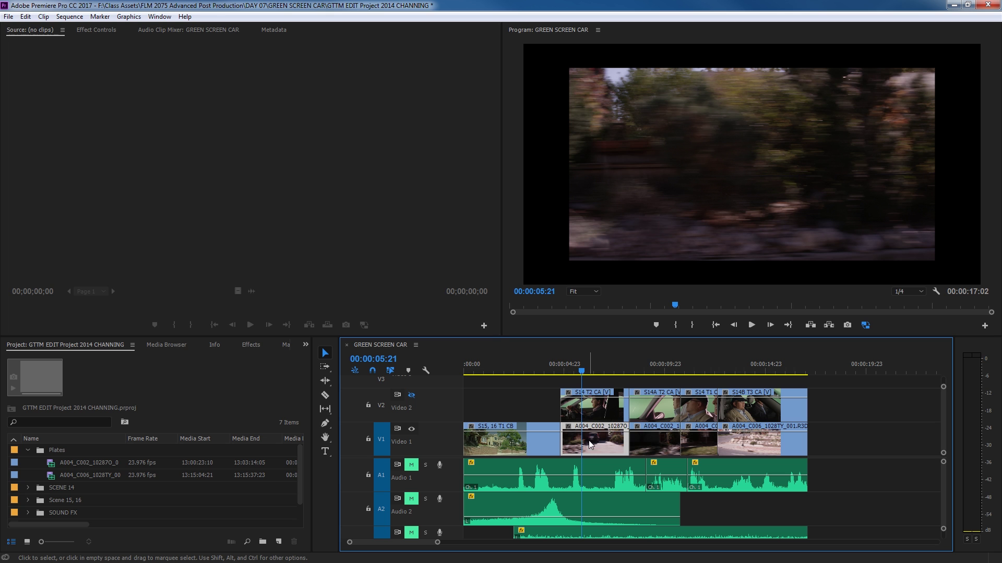
click(577, 374)
drag(578, 374, 606, 373)
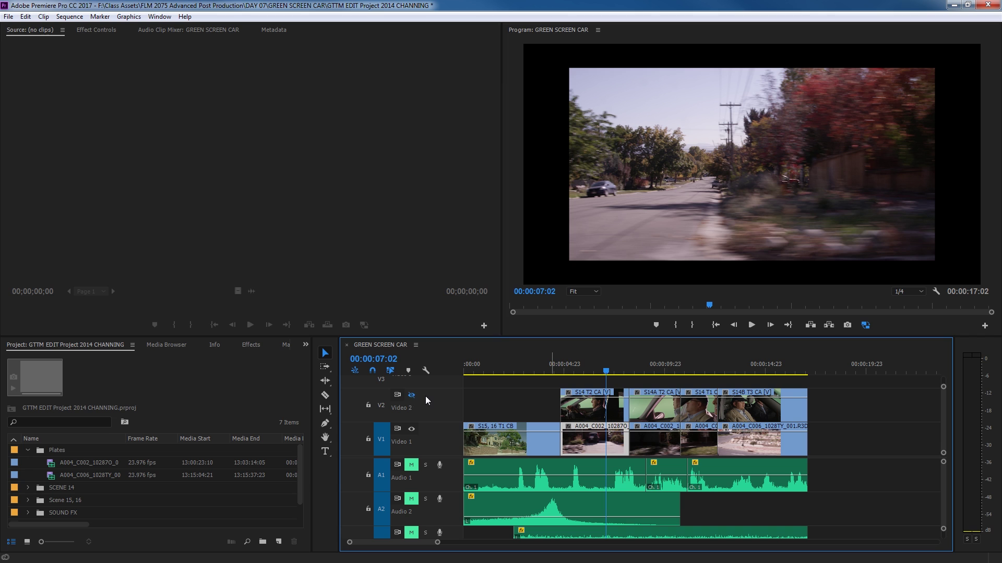
click(411, 395)
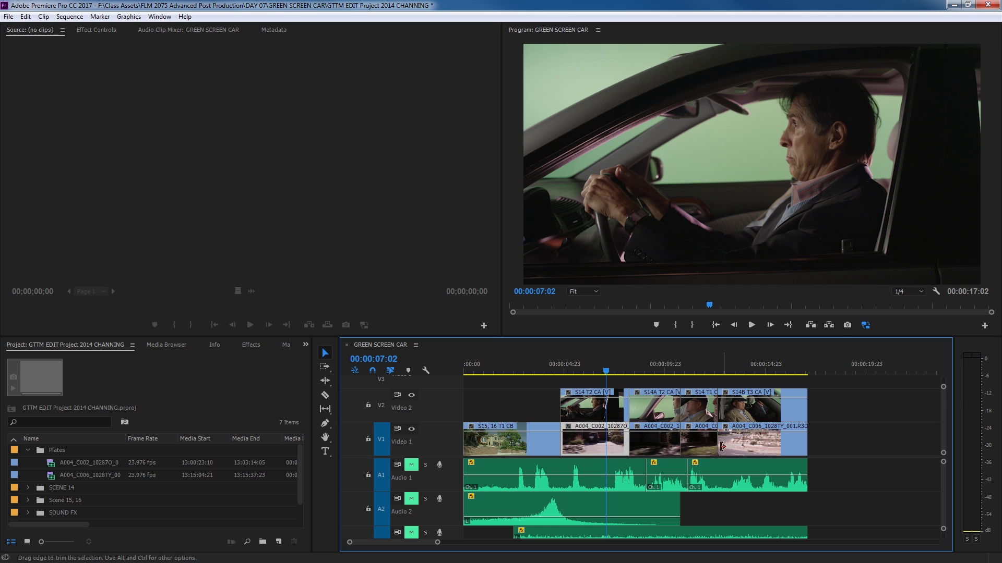
click(415, 398)
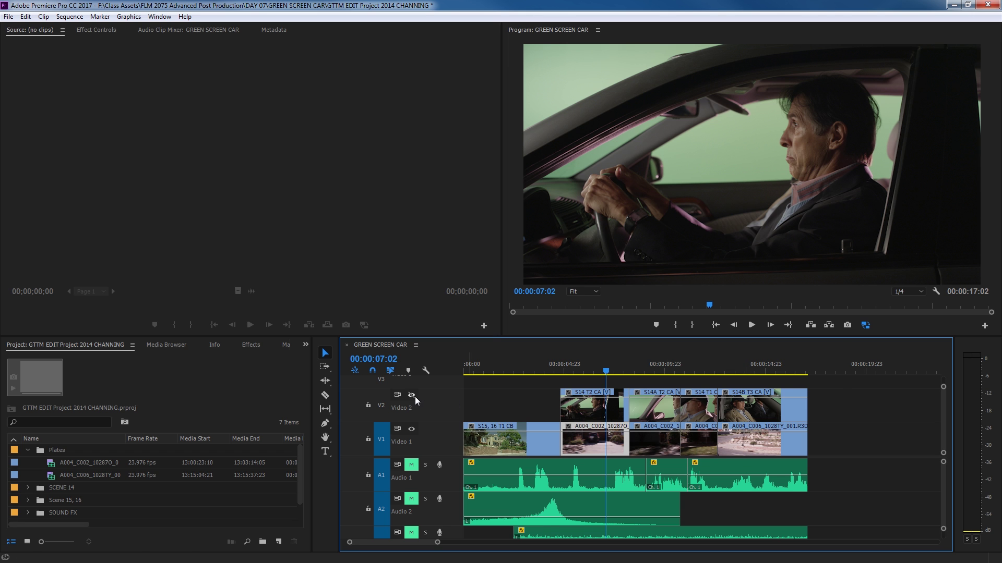
Step: Compare the S14B T3 green screen shot with its background plate around 00:00:14:21 by switching Video 2 off and on
mouse_move(748, 371)
mouse_down()
mouse_move(763, 371)
mouse_move(731, 371)
mouse_move(765, 372)
mouse_up()
key(ctrl+z)
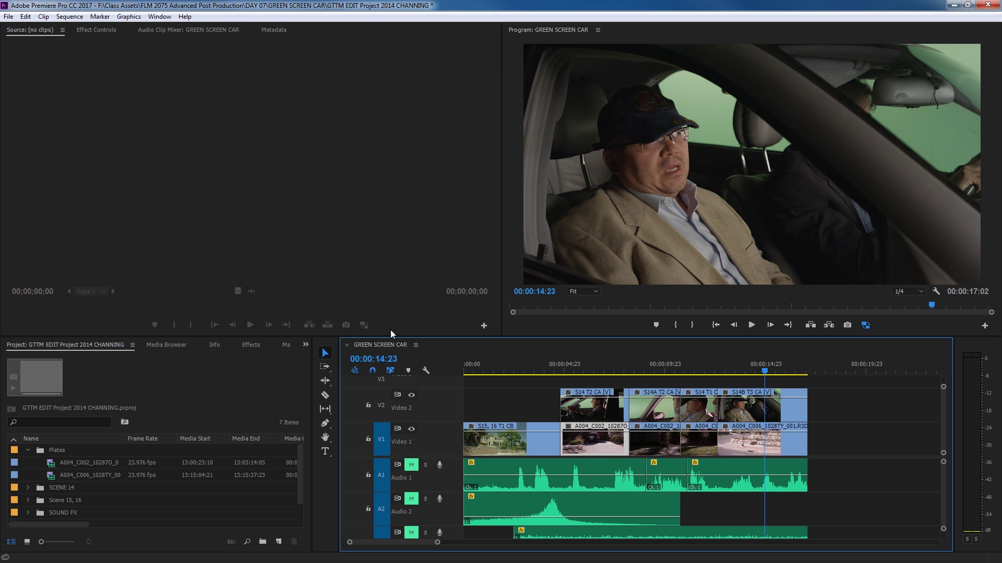
click(413, 396)
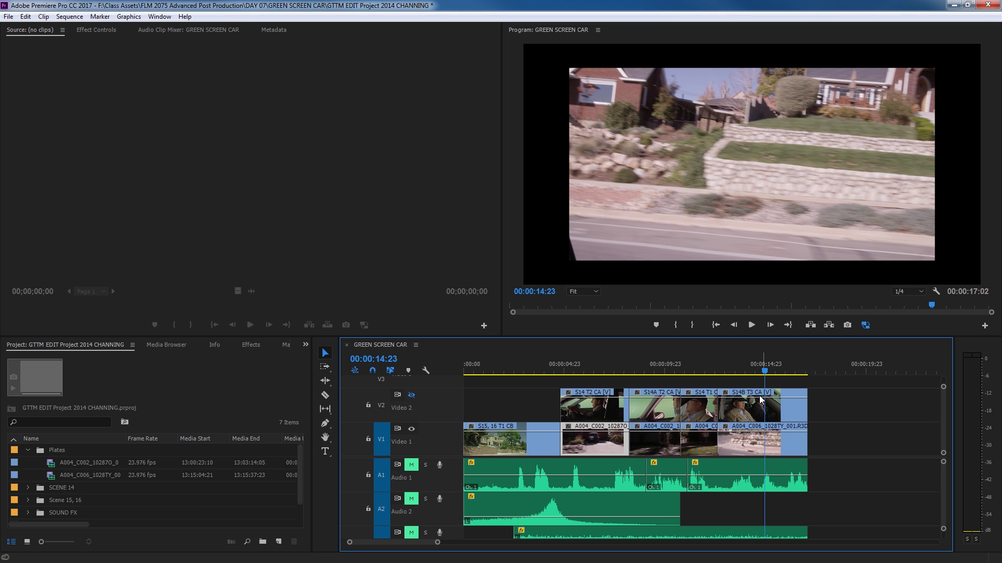
mouse_move(764, 372)
mouse_down()
mouse_move(753, 374)
mouse_move(763, 372)
mouse_up()
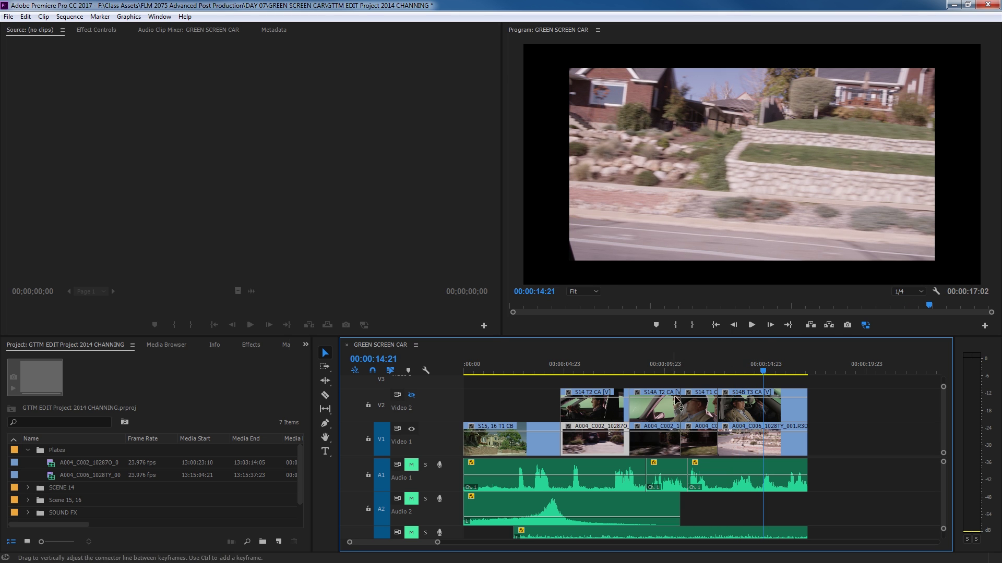
click(411, 396)
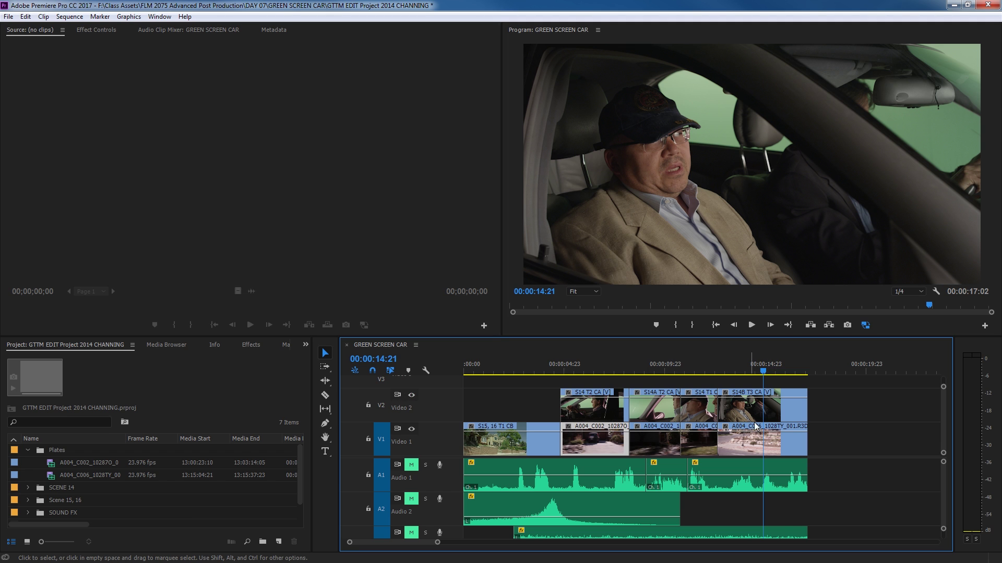
Step: Hide Video 2 and apply Scale to Frame Size to the four background plate clips on Video 1
click(411, 396)
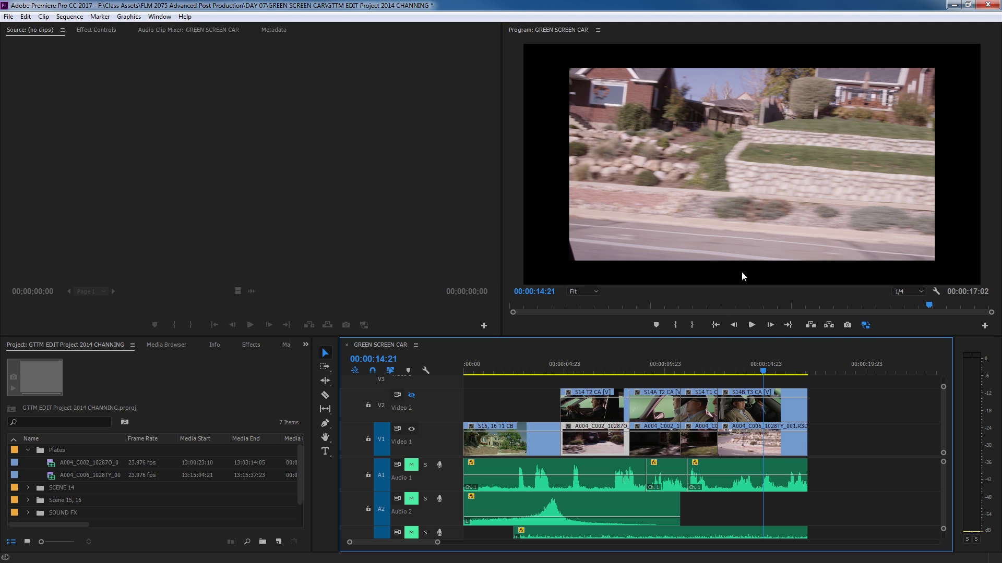
drag(839, 444, 604, 444)
right_click(604, 444)
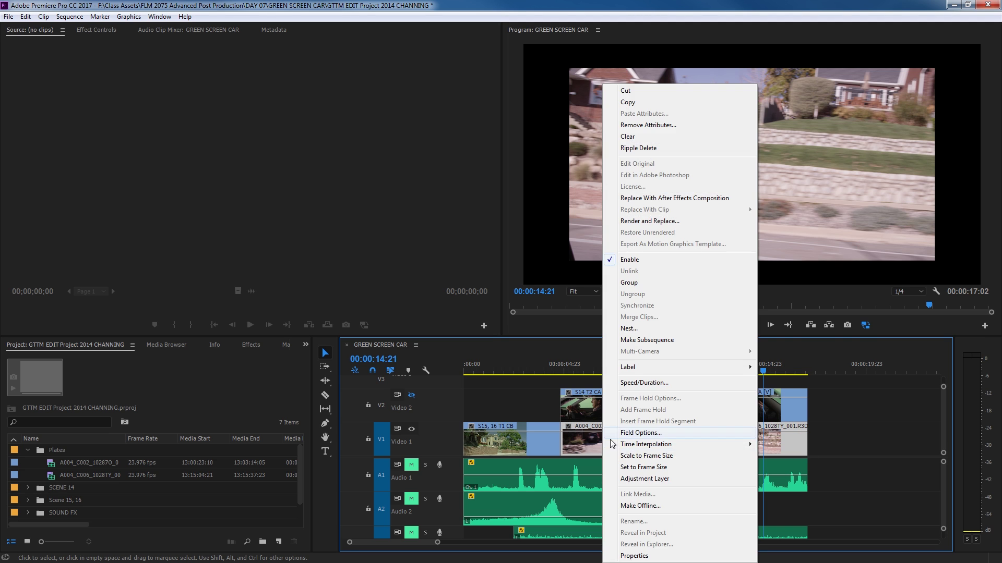
click(644, 456)
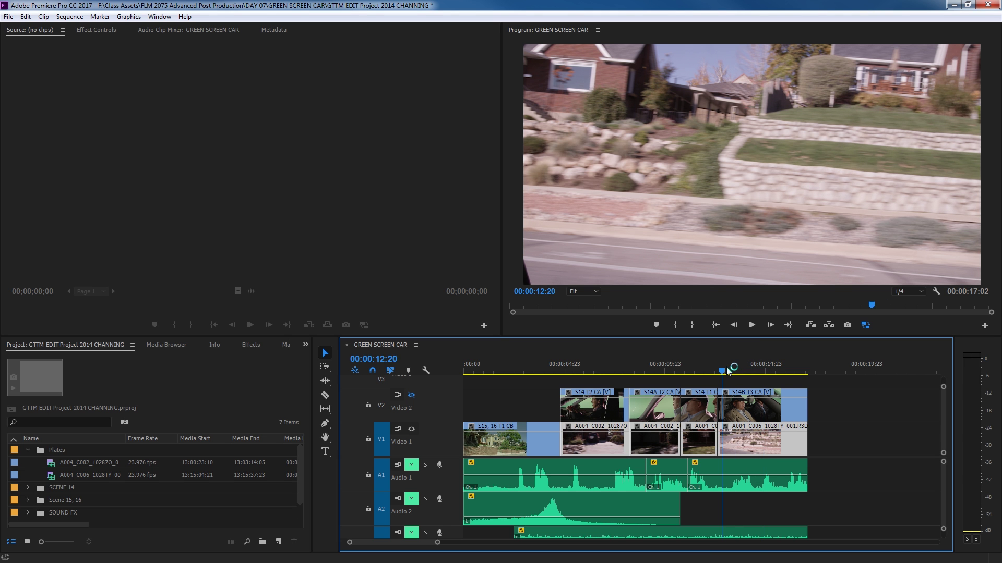
Step: Review the rescaled background plates across the sequence and show Video 2 again with the playhead at 00:00:07:00
click(689, 371)
drag(688, 370, 647, 380)
click(647, 379)
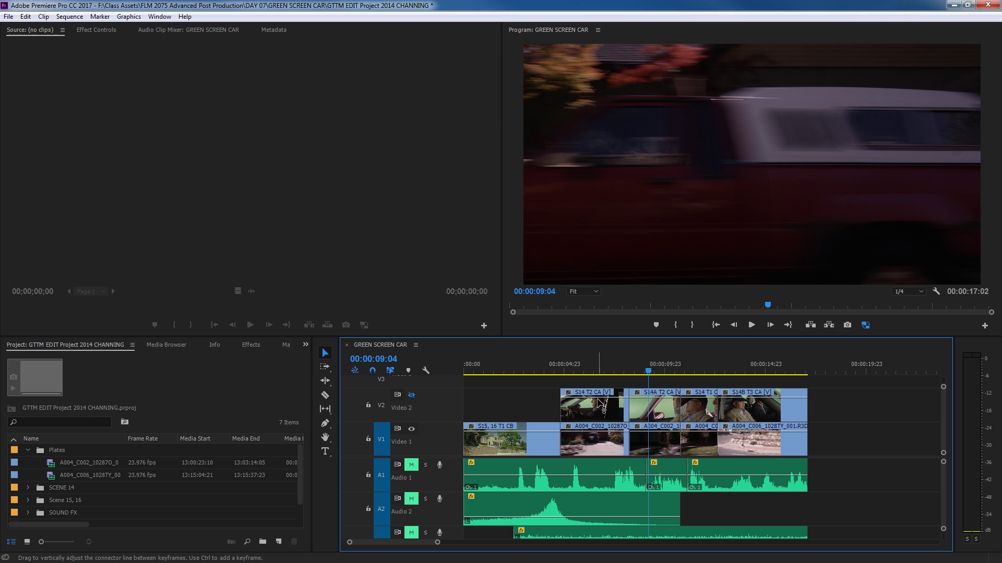
click(607, 375)
click(411, 395)
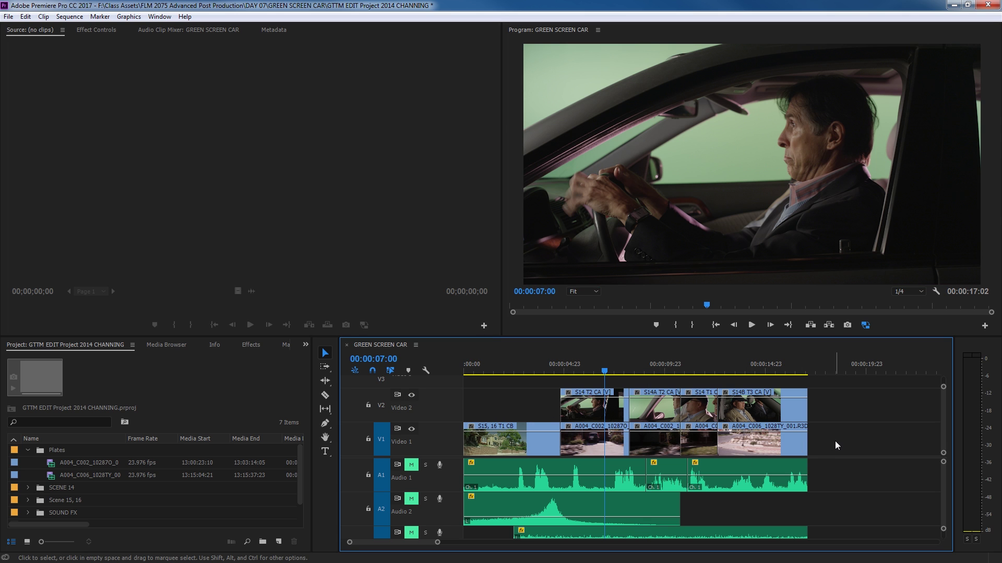
Step: Check the Scale to Frame Size setting on all the green screen clips and background plates together
drag(836, 442, 594, 405)
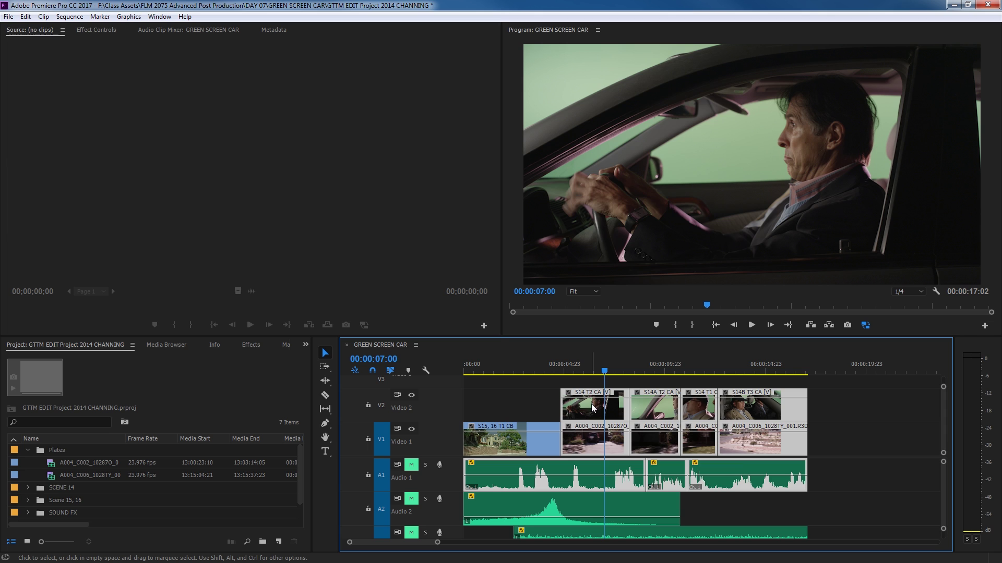
right_click(593, 408)
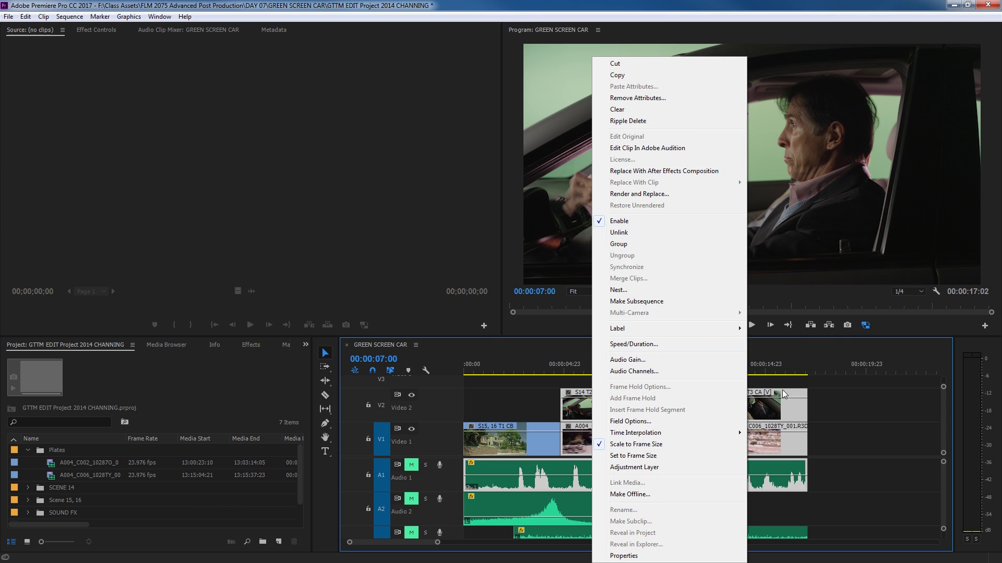
click(854, 426)
click(855, 426)
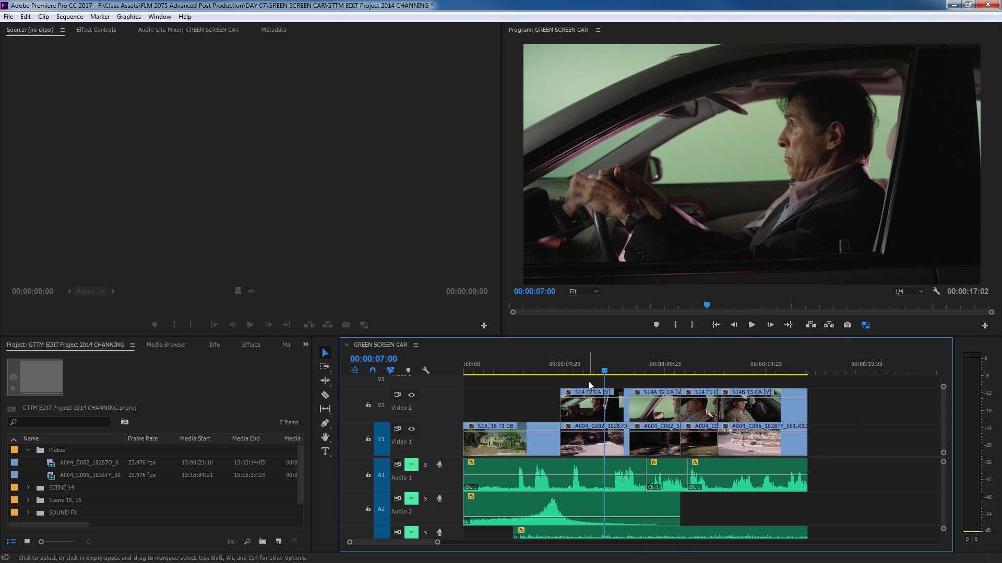
Step: Lock the Audio 1, Audio 2 and Audio 3 tracks so that only video clips can be selected
click(589, 396)
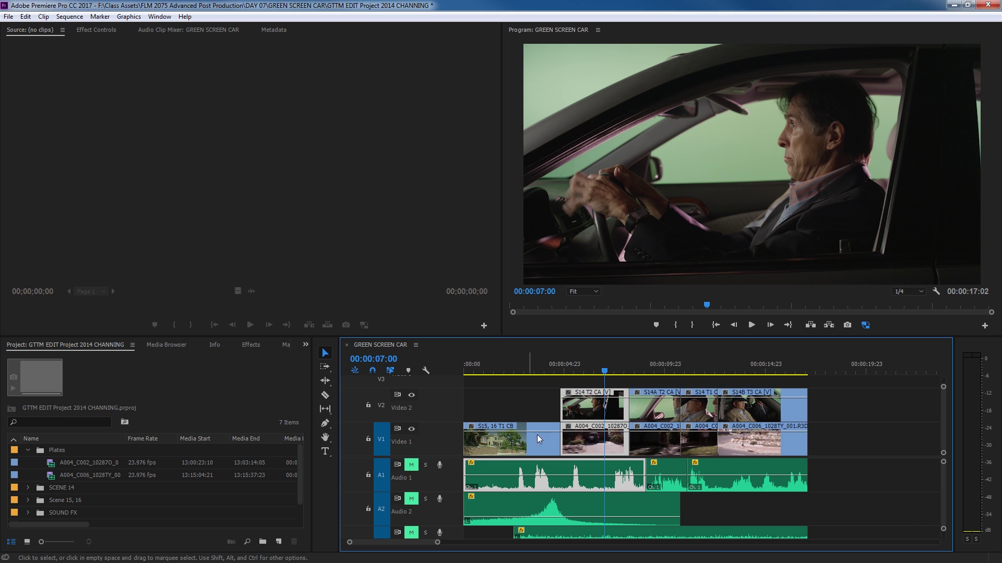
click(434, 477)
key(grave)
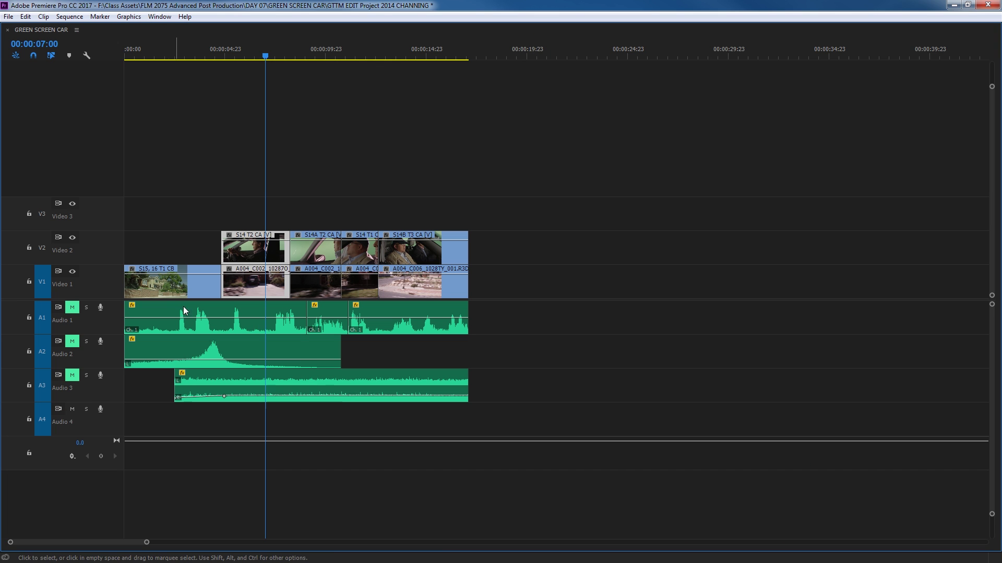
click(29, 317)
click(29, 351)
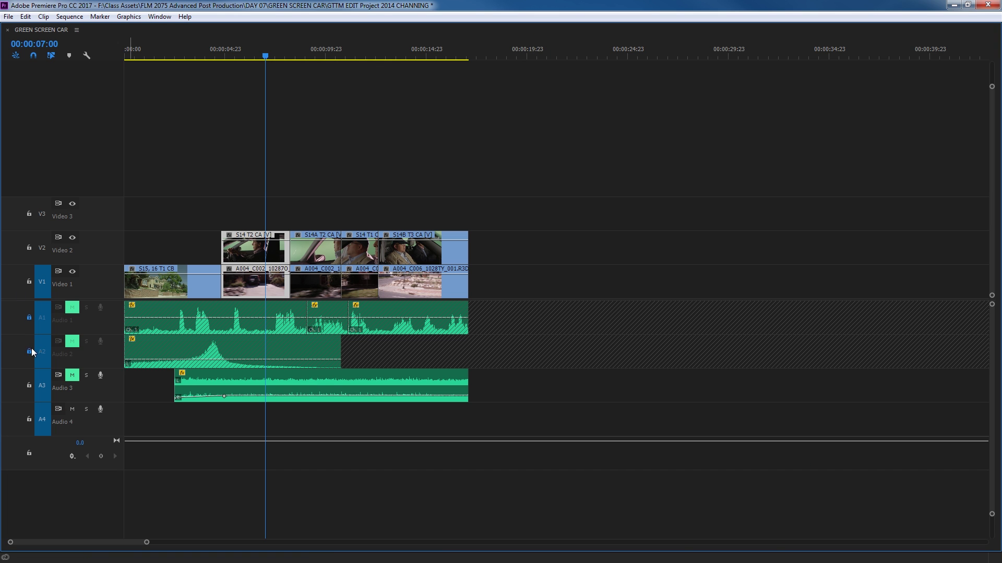
click(29, 386)
key(grave)
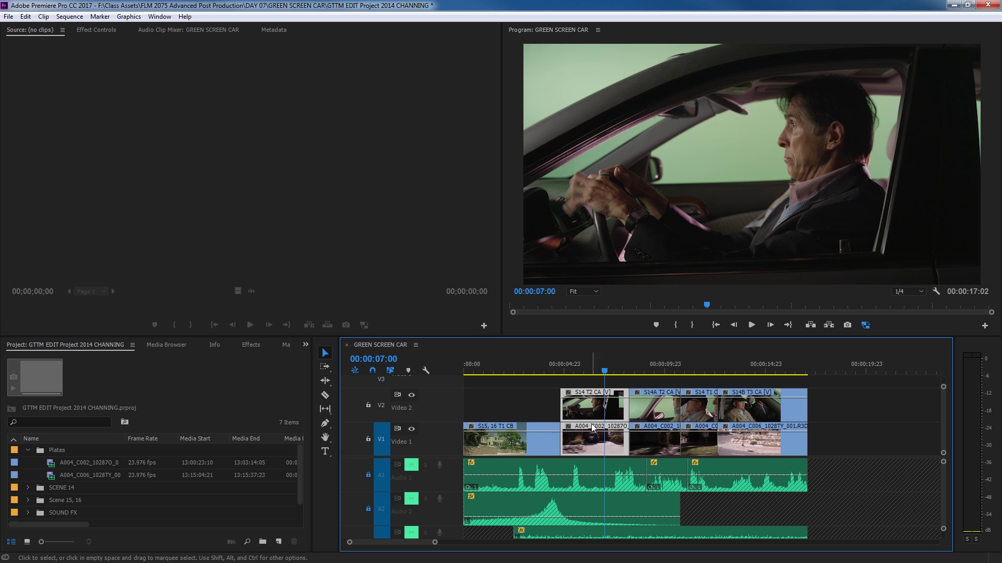
drag(589, 382, 610, 446)
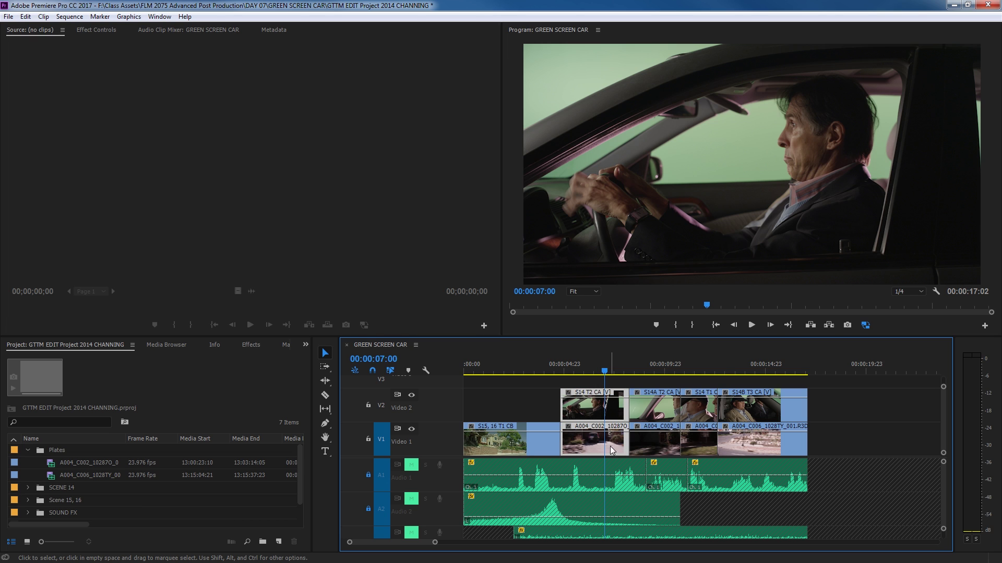
right_click(593, 411)
click(585, 400)
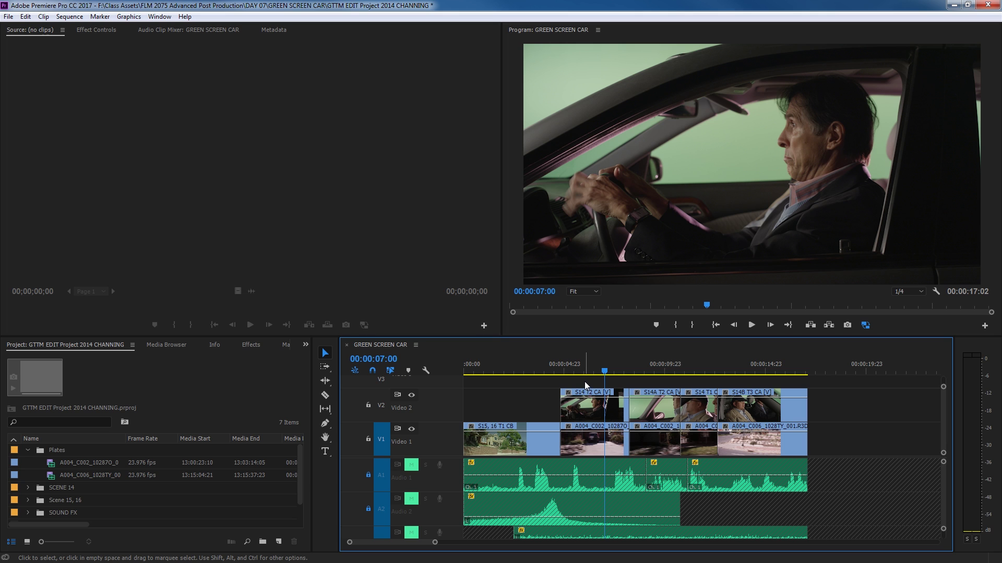
Step: Maximize the timeline and duplicate all four green screen clips and their background plates onto Video 4 and Video 3
key(grave)
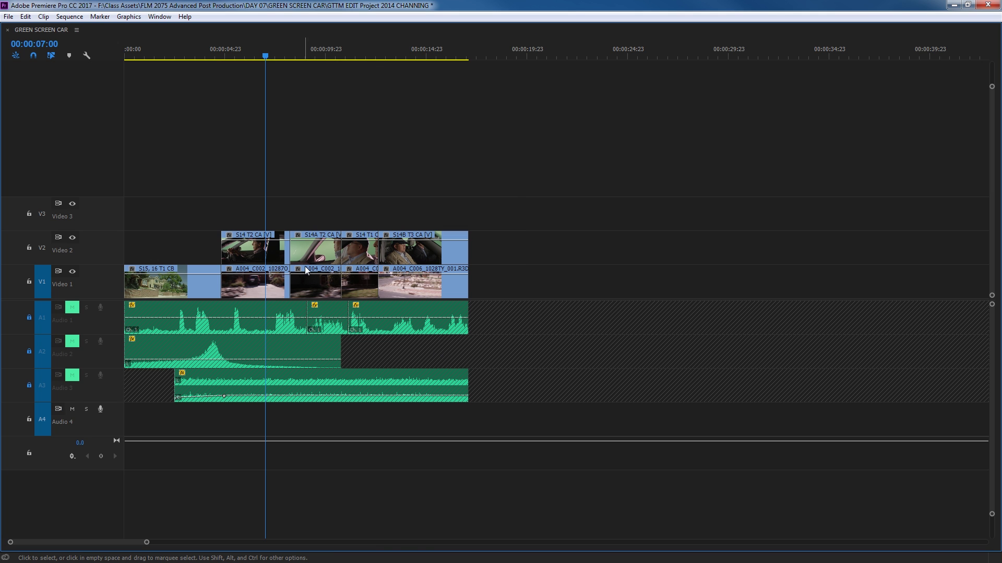
drag(274, 222, 266, 295)
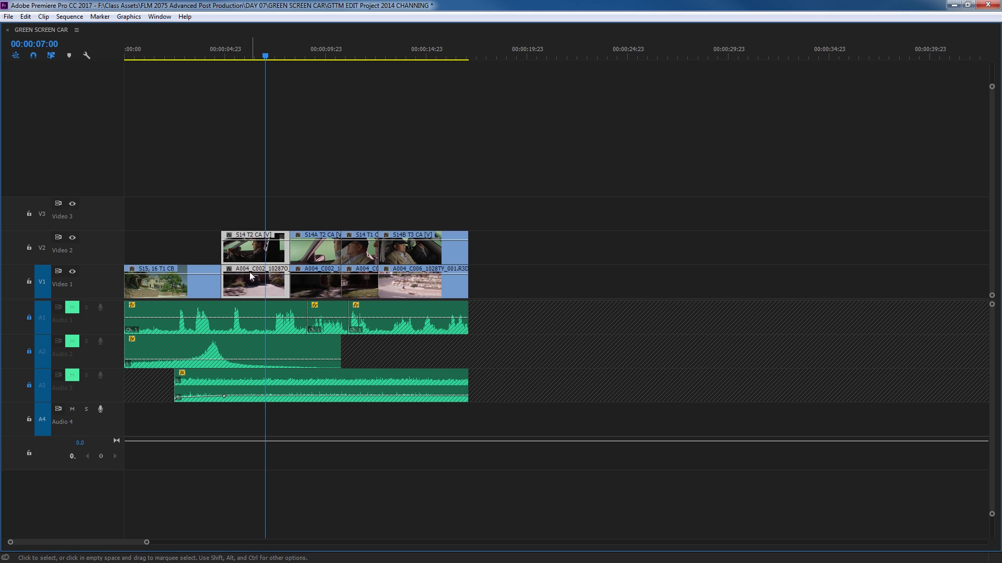
drag(257, 218, 418, 292)
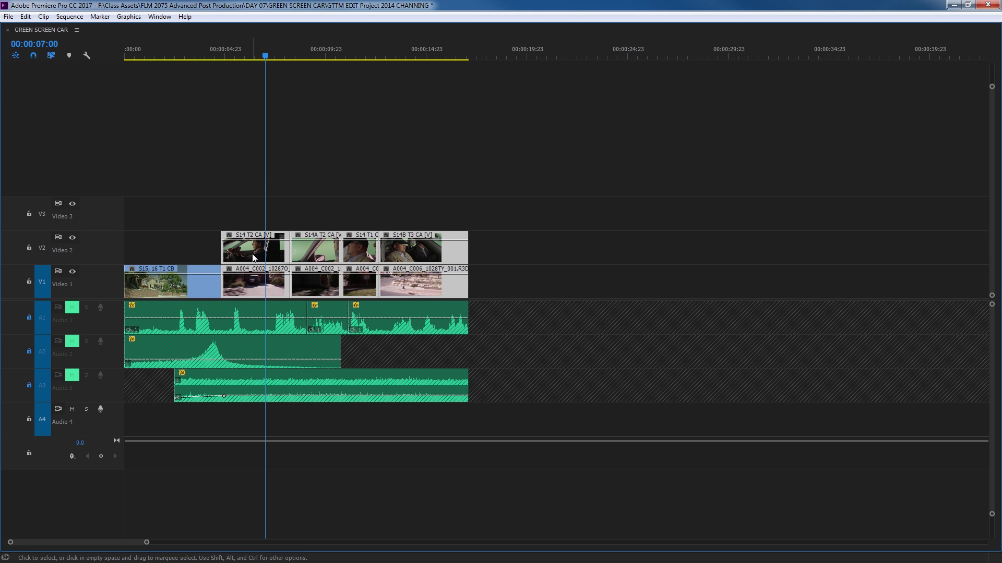
drag(249, 256, 258, 190)
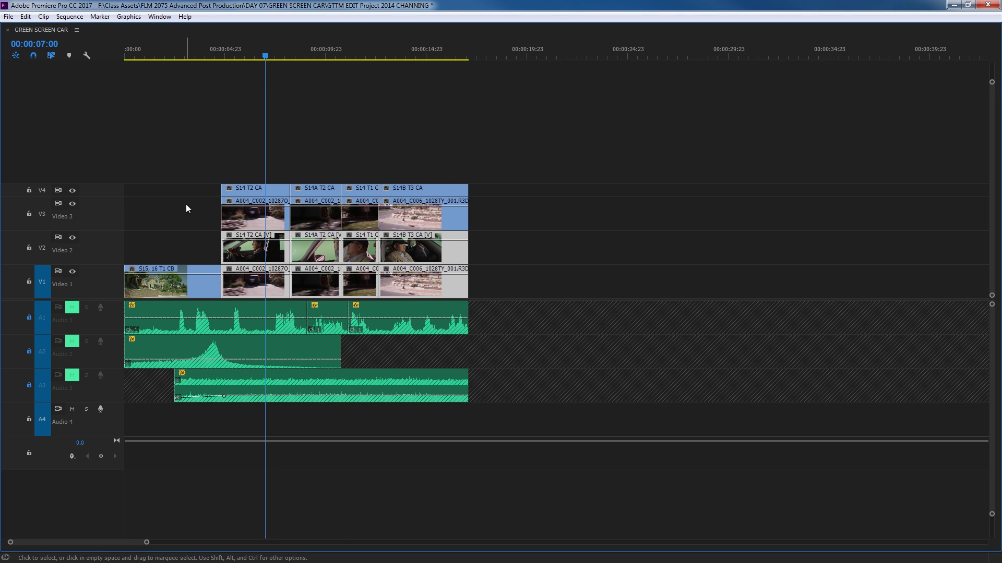
Step: Expand the Video 4 track and compare the duplicated clips on Video 3 and 4 with the originals on Video 1 and 2
click(187, 224)
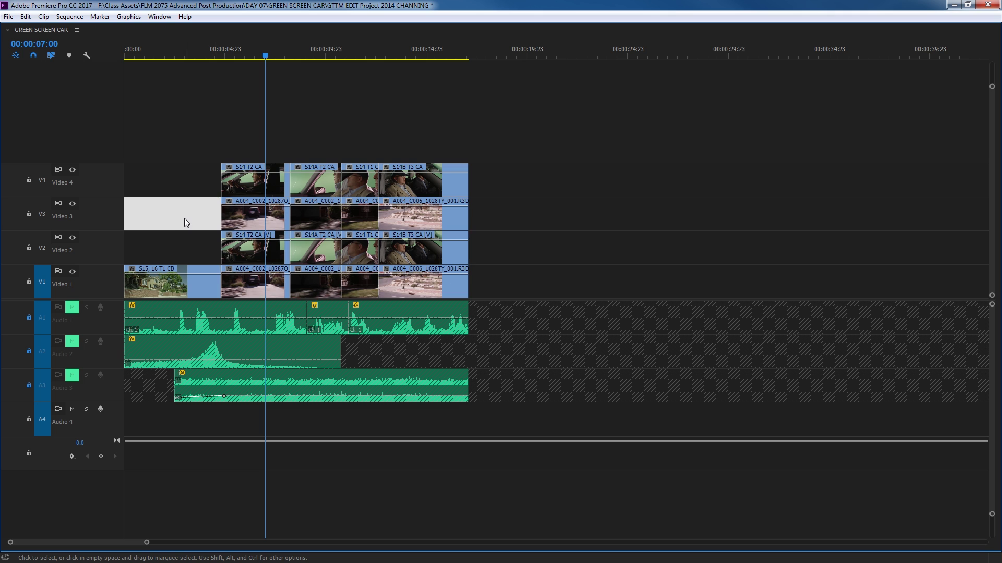
drag(186, 223, 461, 167)
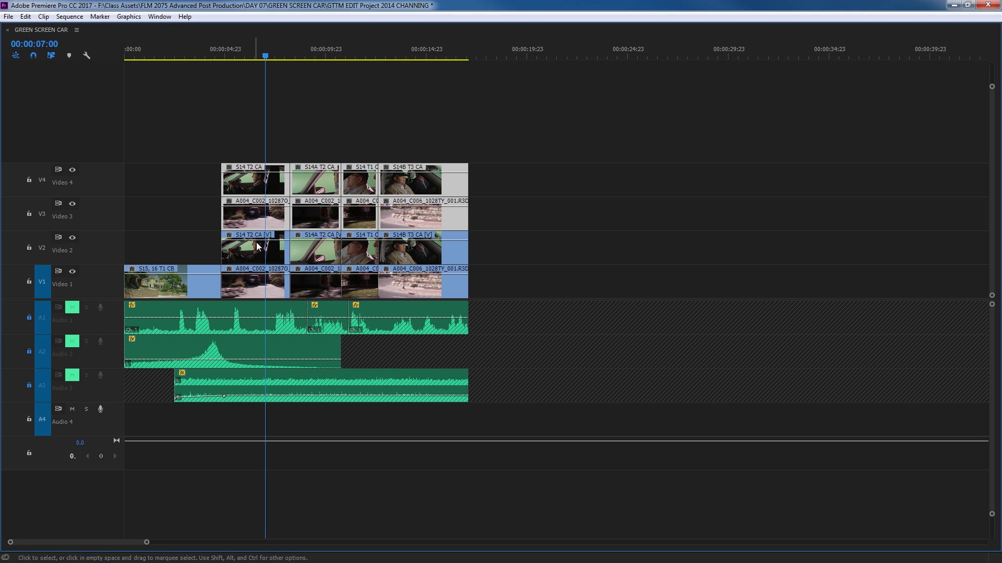
drag(525, 252, 260, 297)
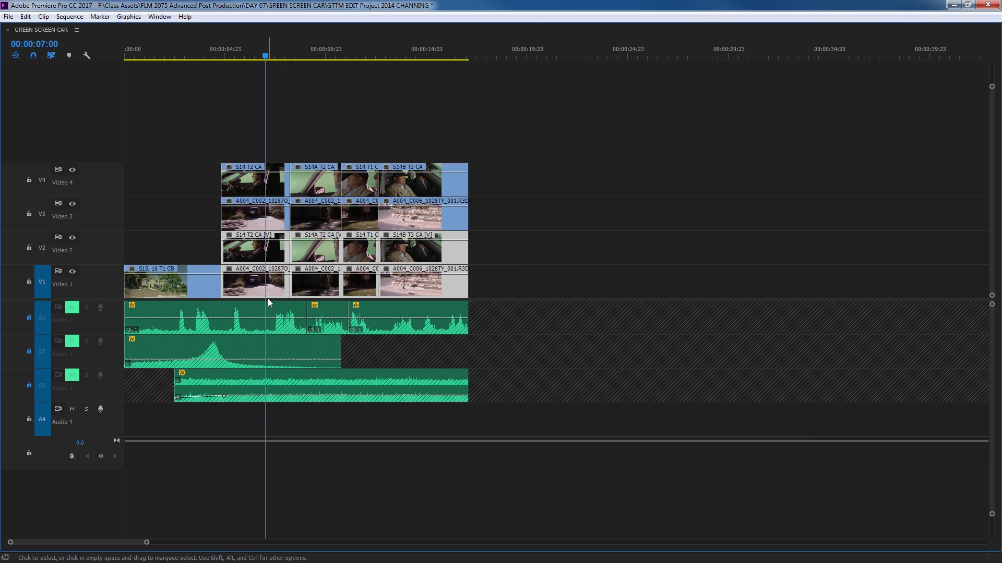
drag(529, 253, 256, 290)
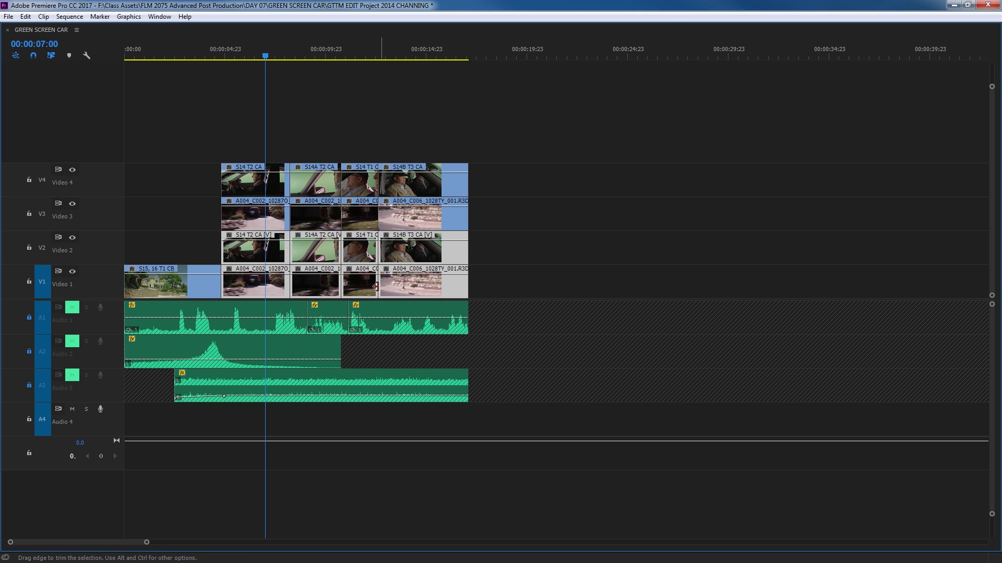
Step: Replace the S14 T2 CA duplicate on Video 4 and its background plate on Video 3 with an After Effects composition
click(262, 206)
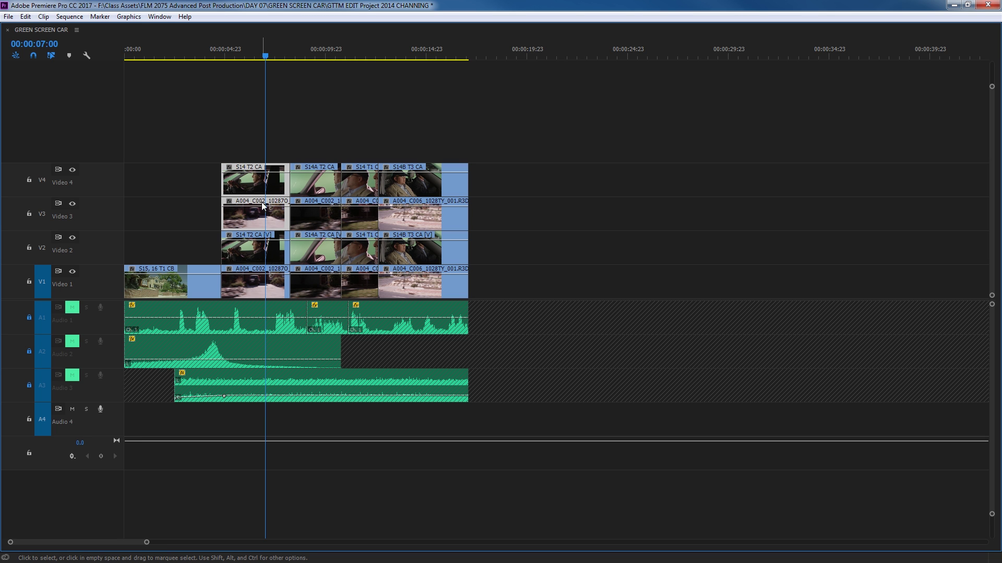
right_click(262, 189)
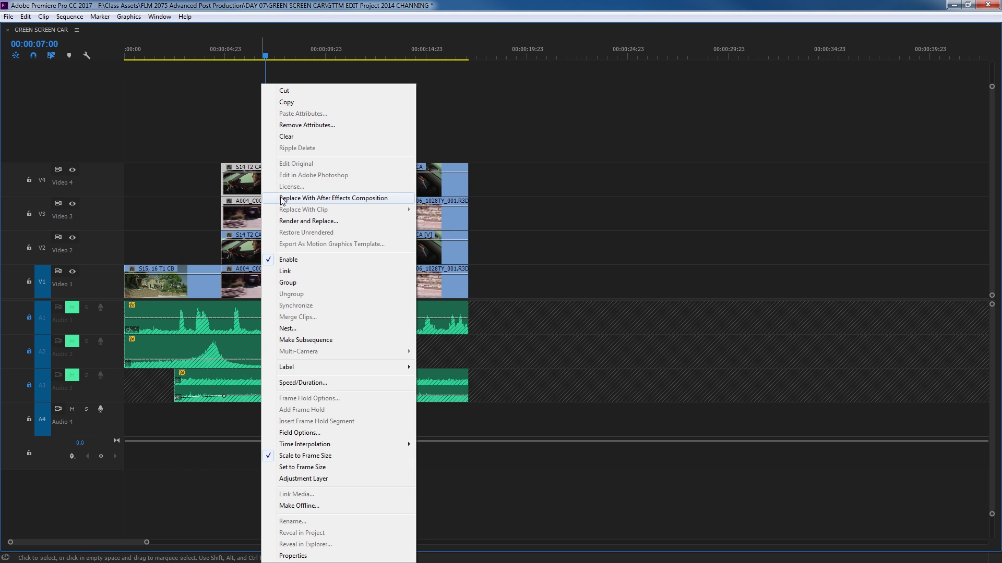
click(282, 198)
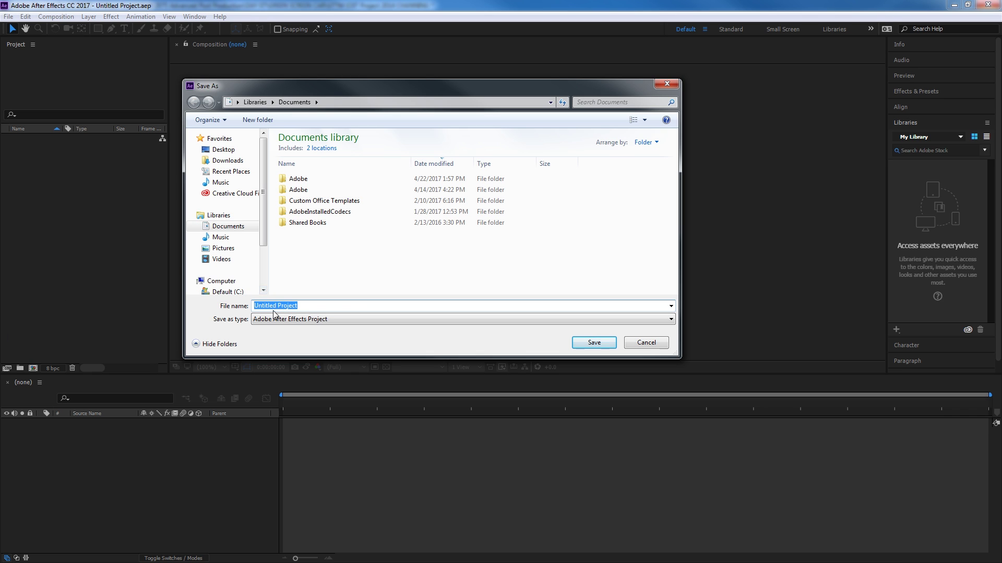
Step: Save the new After Effects project to the Desktop as GREEN SCREEN CAR
click(224, 150)
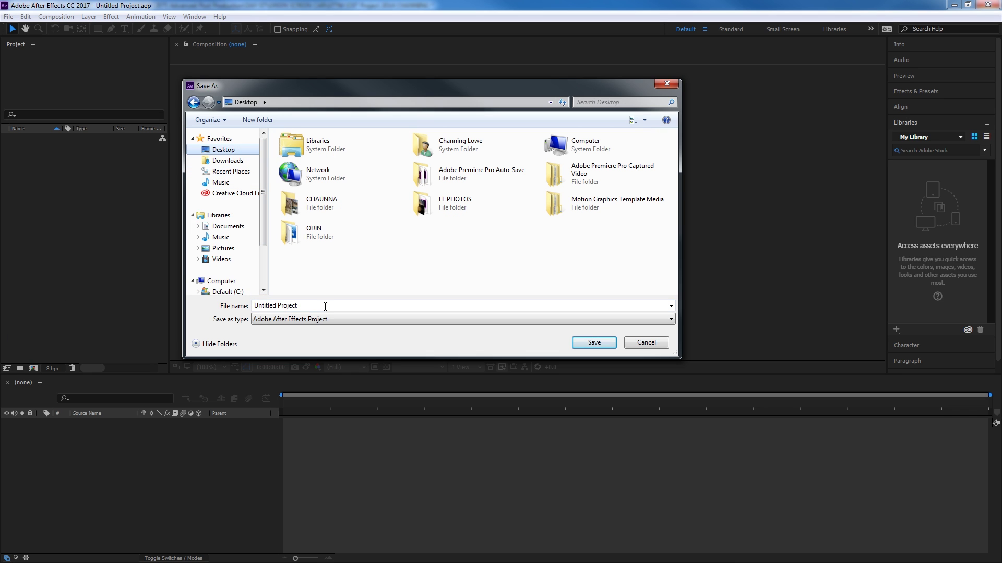
click(307, 305)
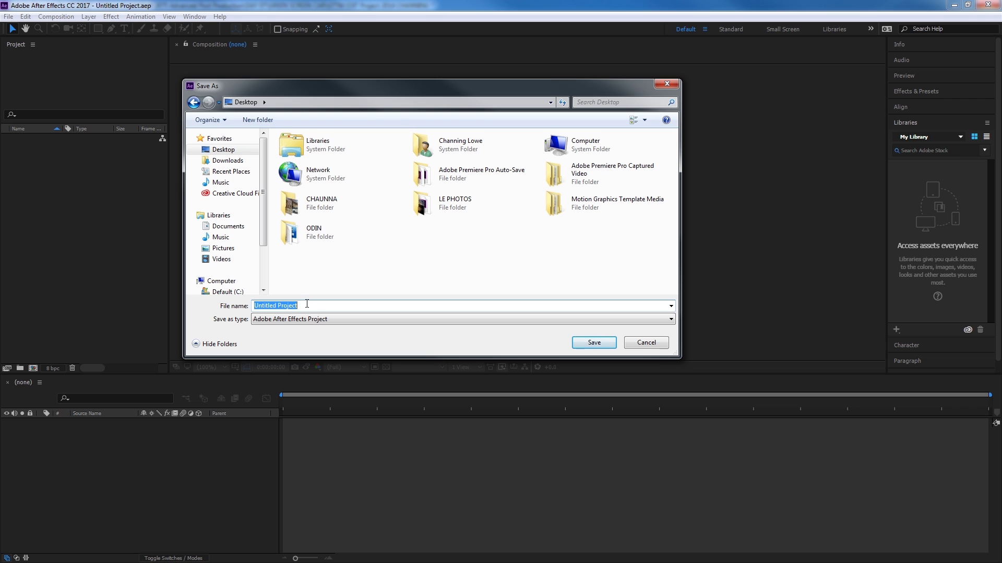
text(GREEN SCREEN CAR)
key(Return)
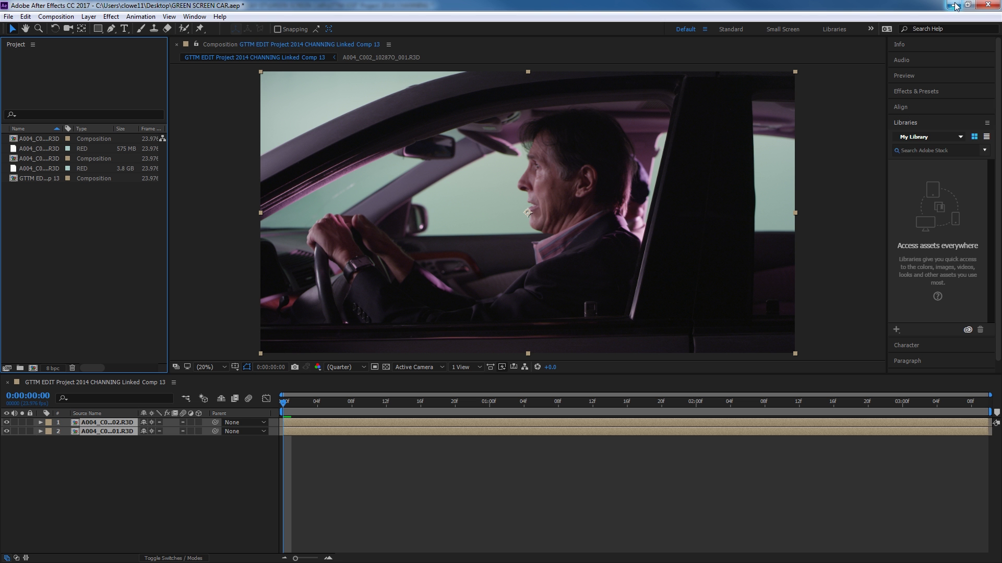
Step: Return to Premiere Pro and inspect the linked composition on Video 3 against the original clips below it
click(955, 5)
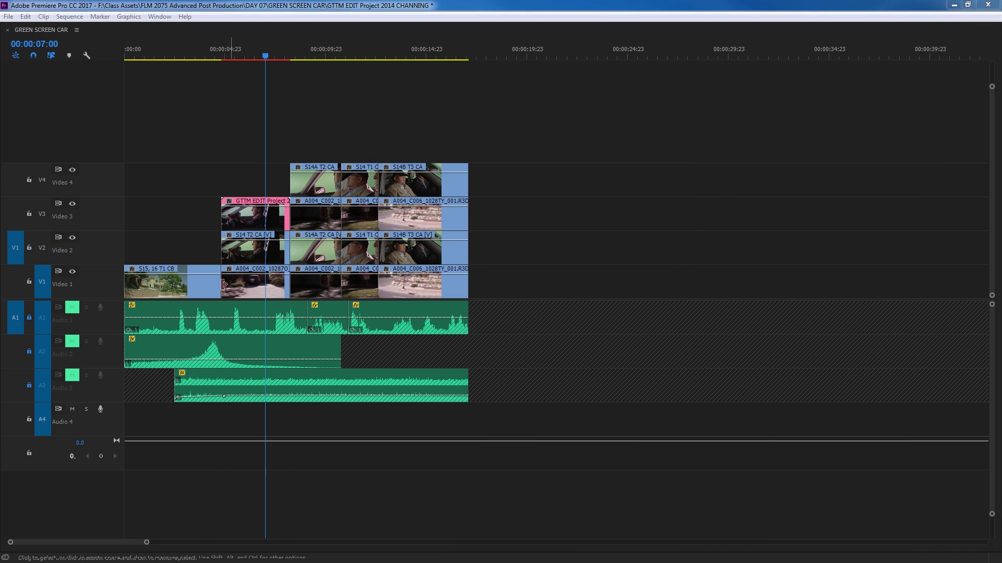
drag(247, 186, 262, 222)
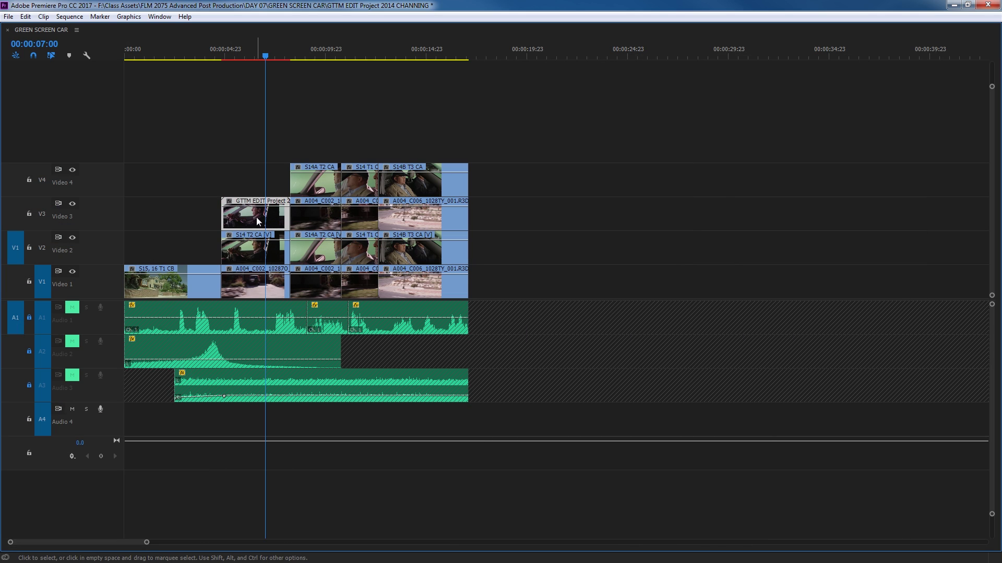
click(256, 221)
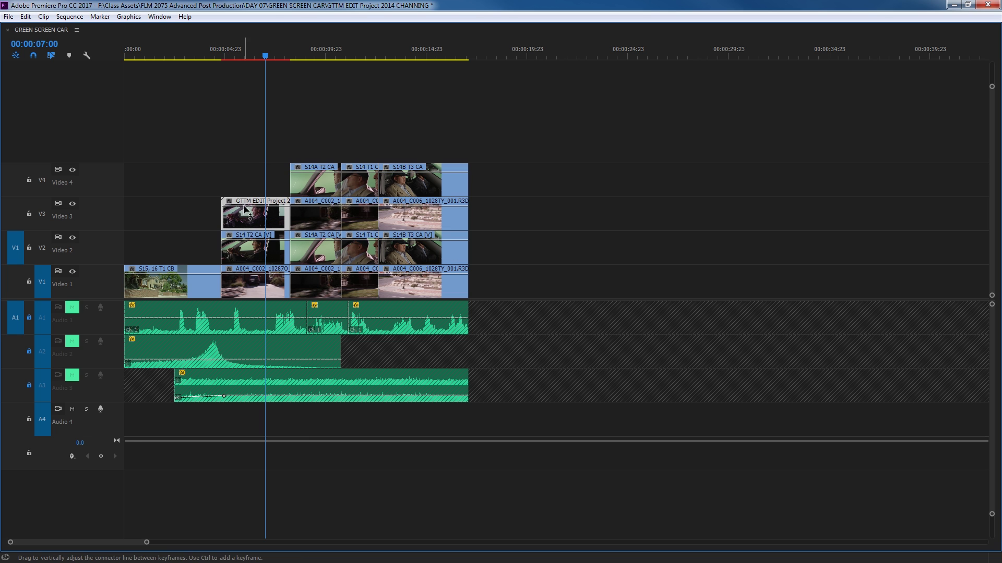
click(352, 142)
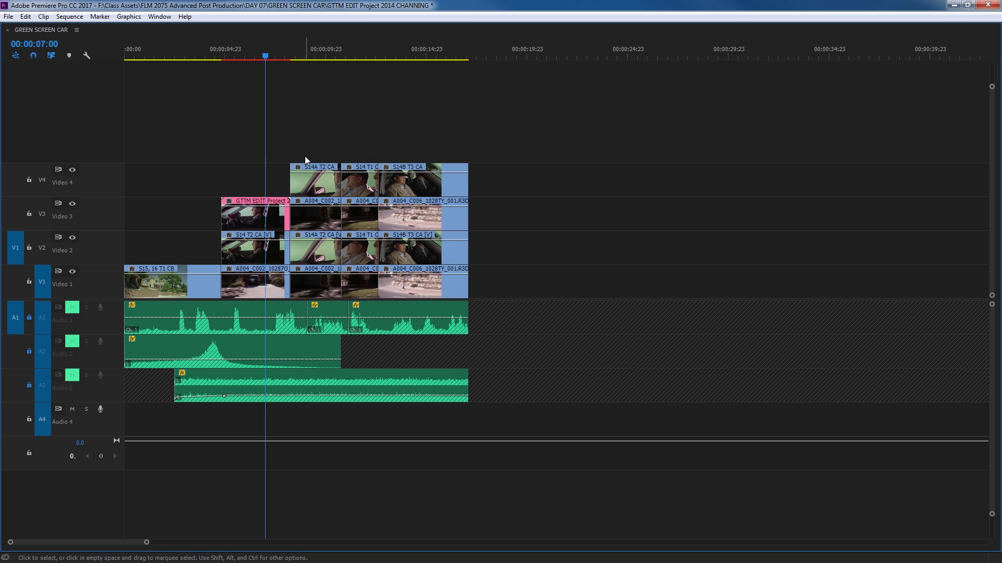
click(254, 281)
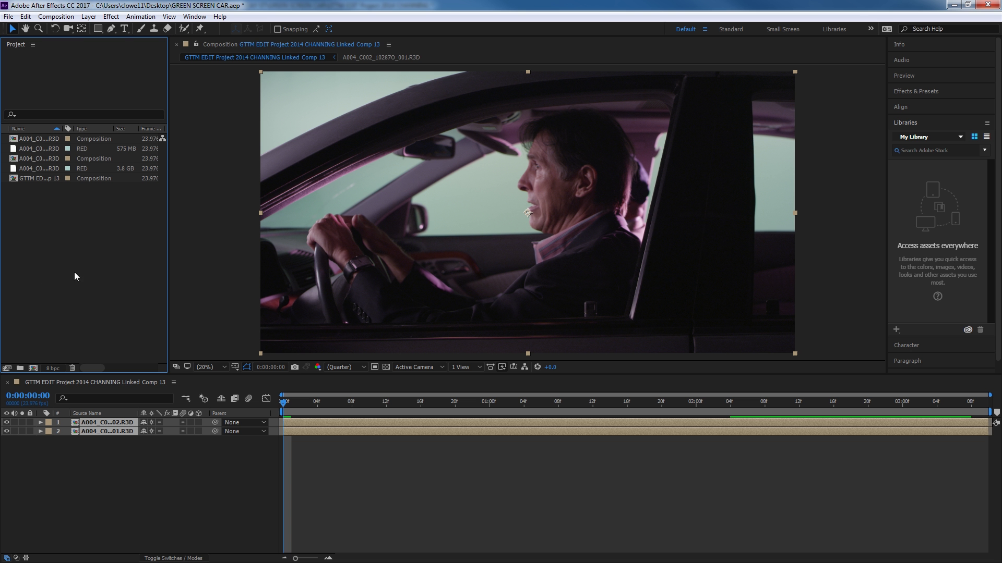
Step: Switch to After Effects, widen the project item list and examine the RED footage, the clip compositions and the linked composition
drag(167, 201, 225, 201)
click(49, 169)
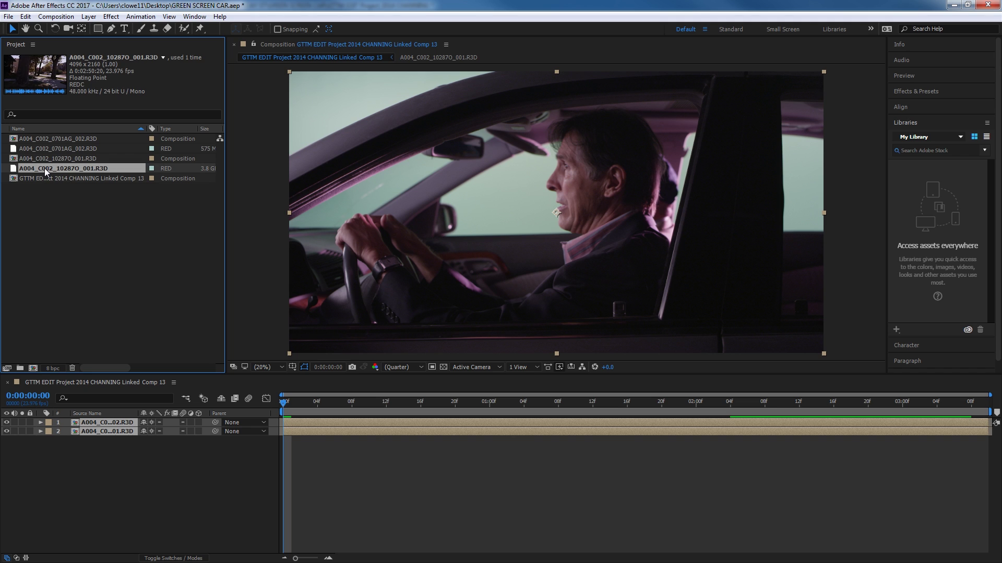
click(45, 177)
click(43, 170)
click(38, 159)
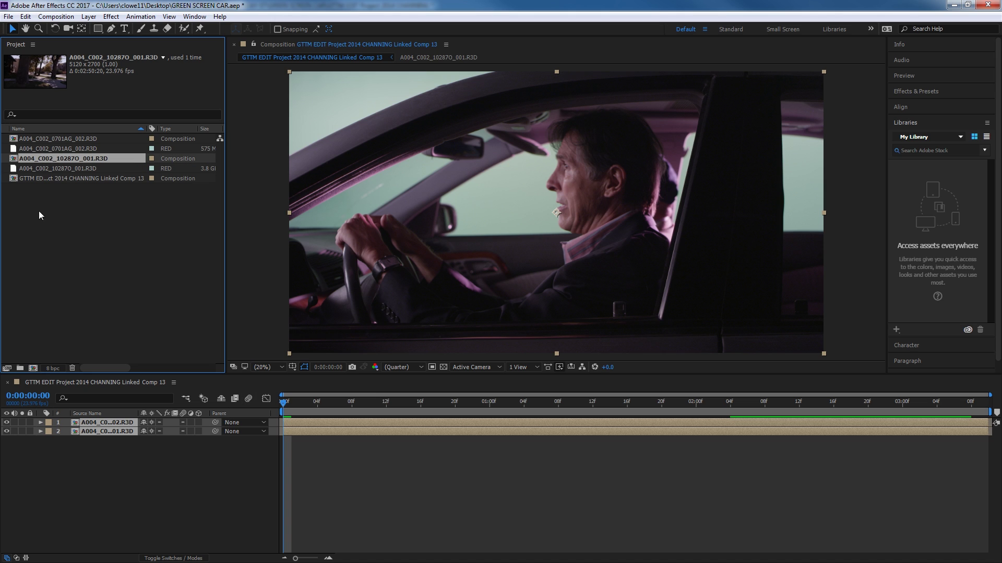
click(42, 179)
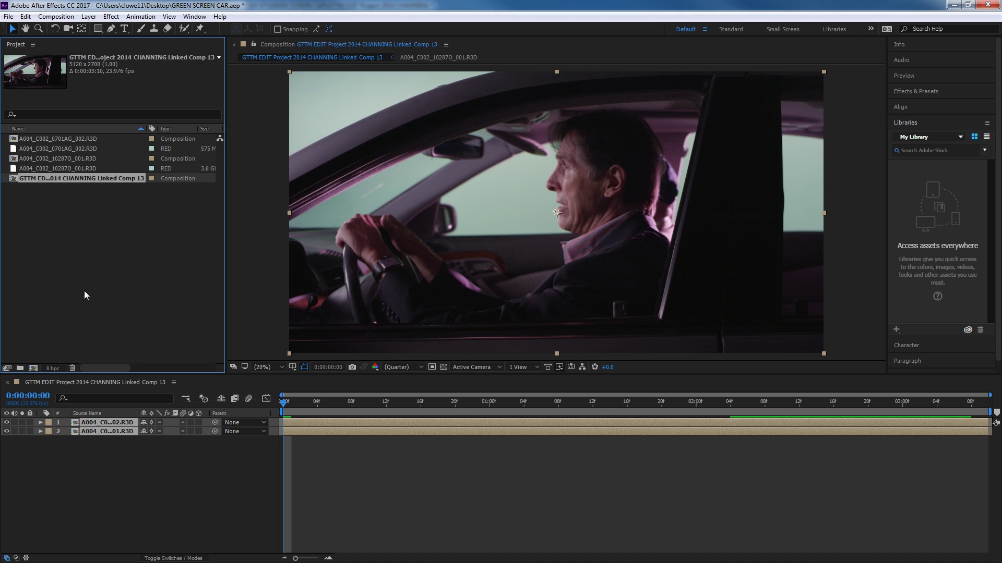
click(64, 168)
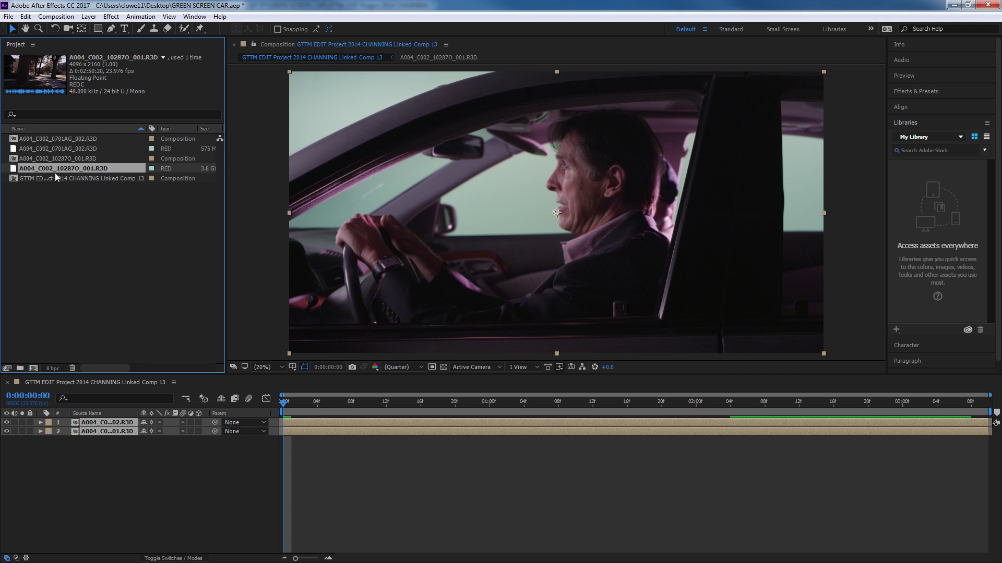
ctrl+click(80, 149)
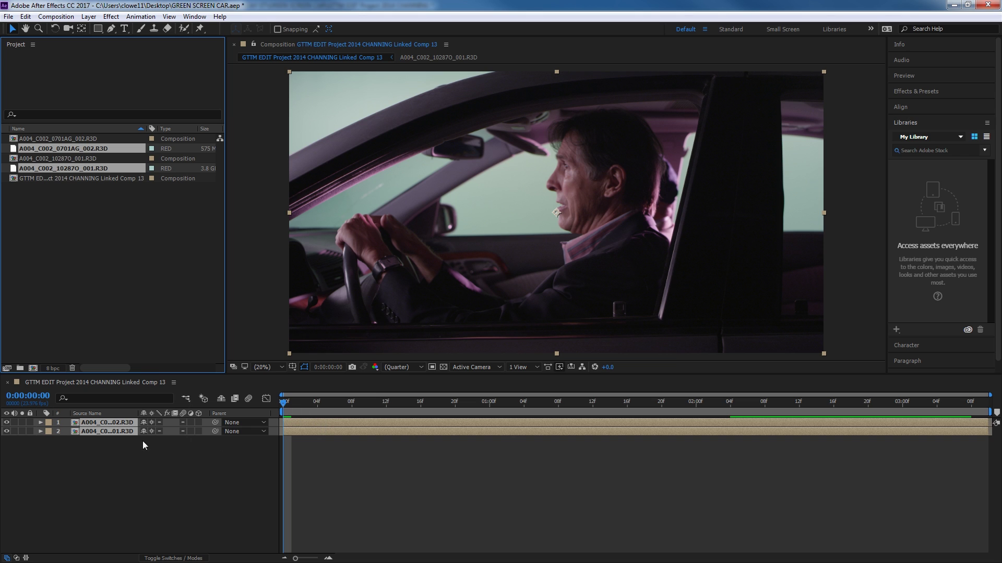
click(115, 461)
click(52, 207)
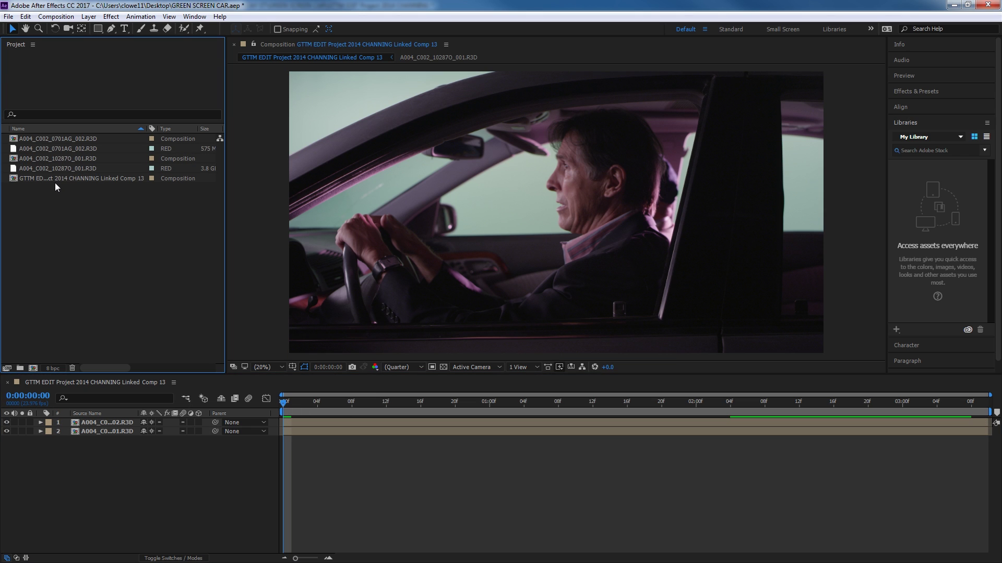
click(46, 179)
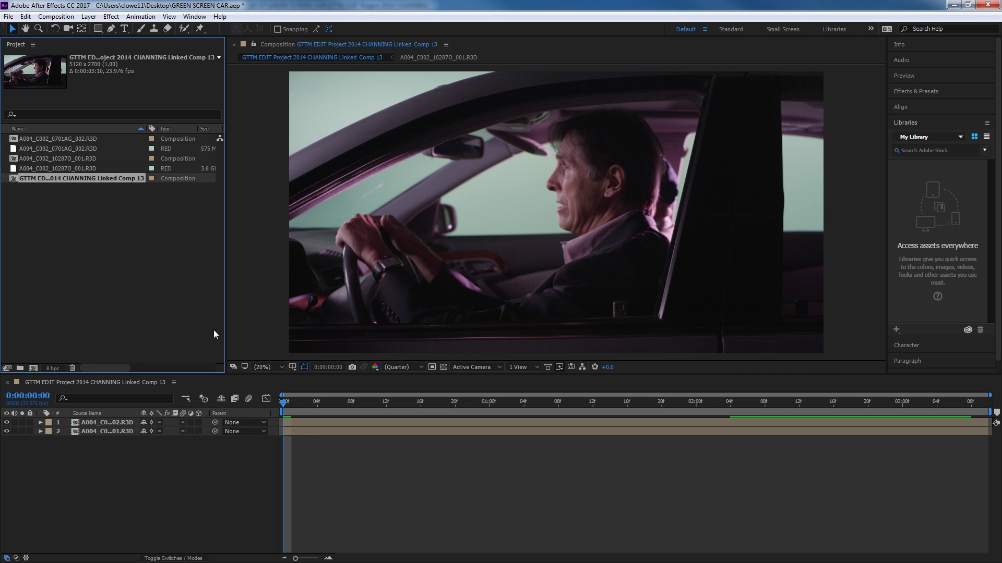
Step: Group both RED footage files and their two clip compositions into a new project folder named ASSETS
click(77, 168)
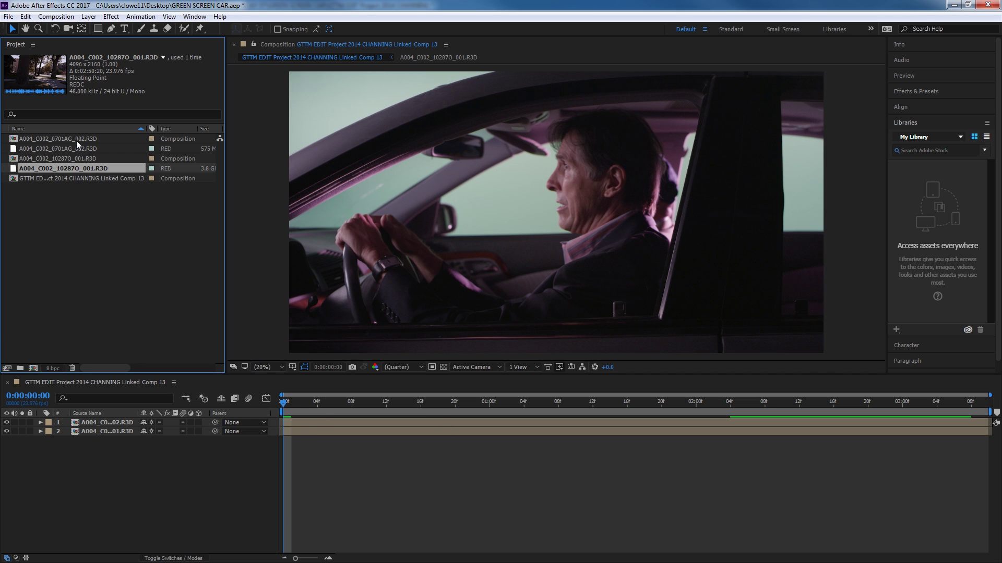
shift+click(76, 140)
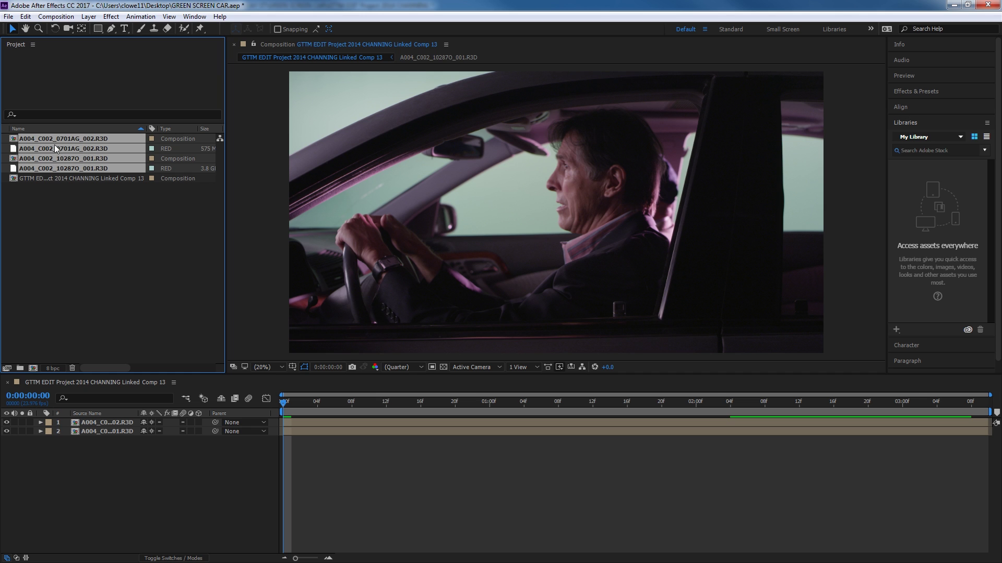
drag(54, 147, 19, 369)
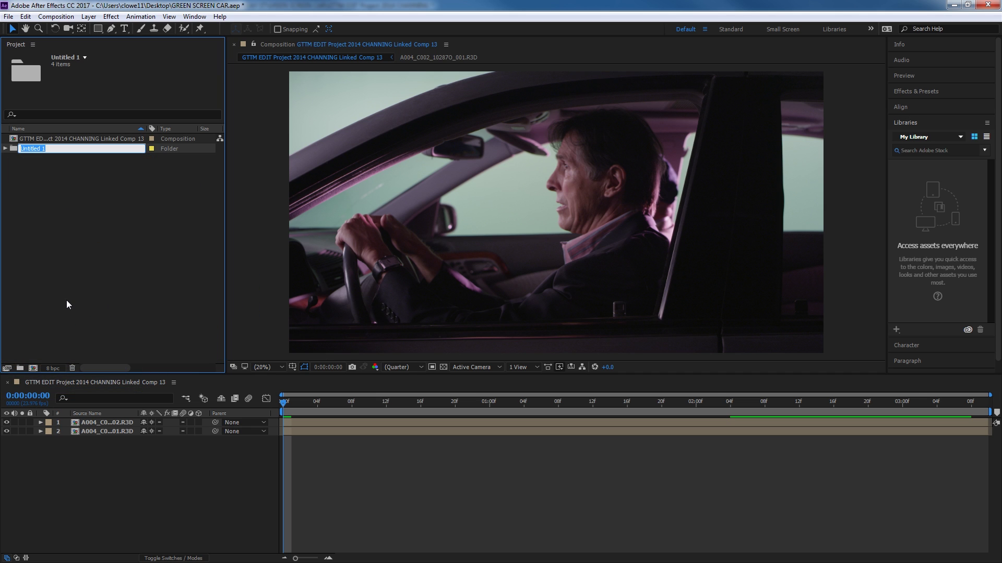
text(ASSETS)
key(Return)
click(90, 226)
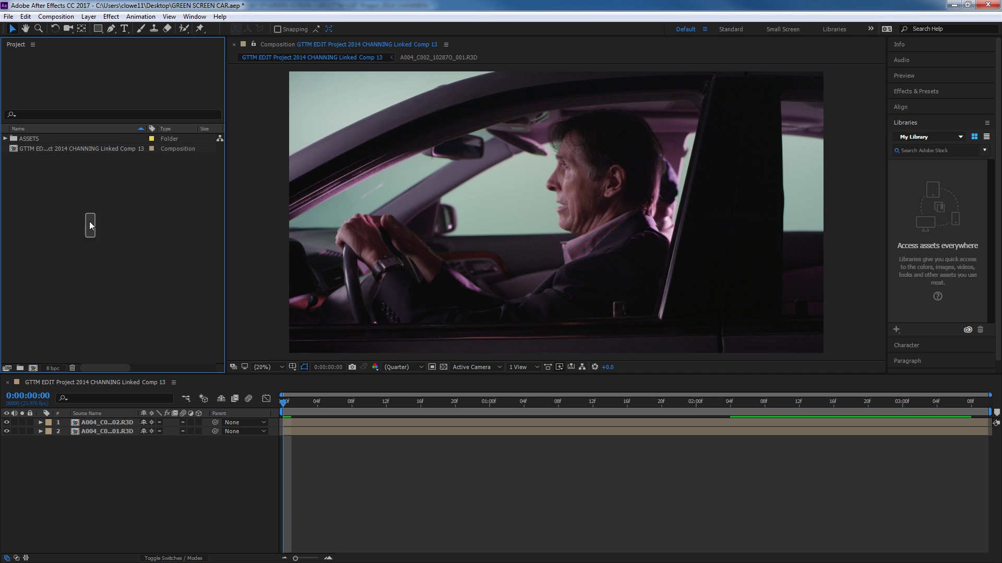
Step: Rename the linked composition as GREEN SCREEN CAR CLIP 01
click(17, 150)
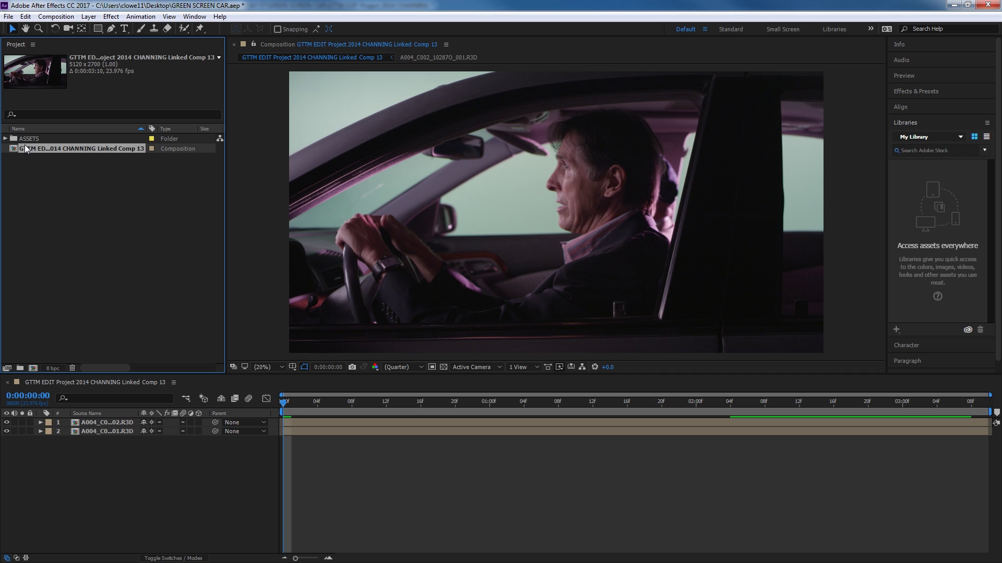
key(Return)
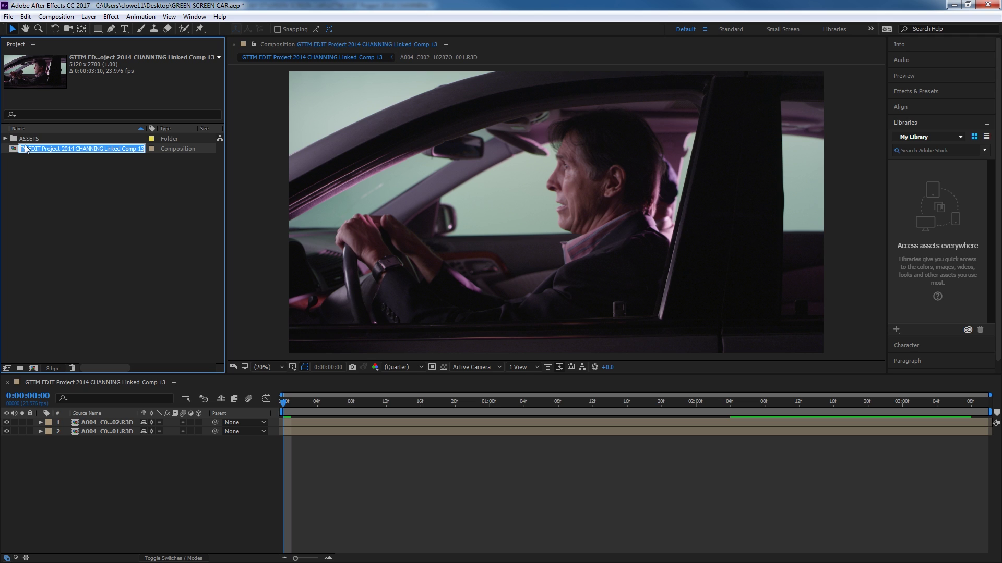
text(GREEN SCREEN CAR CLIP 01)
key(Return)
click(92, 152)
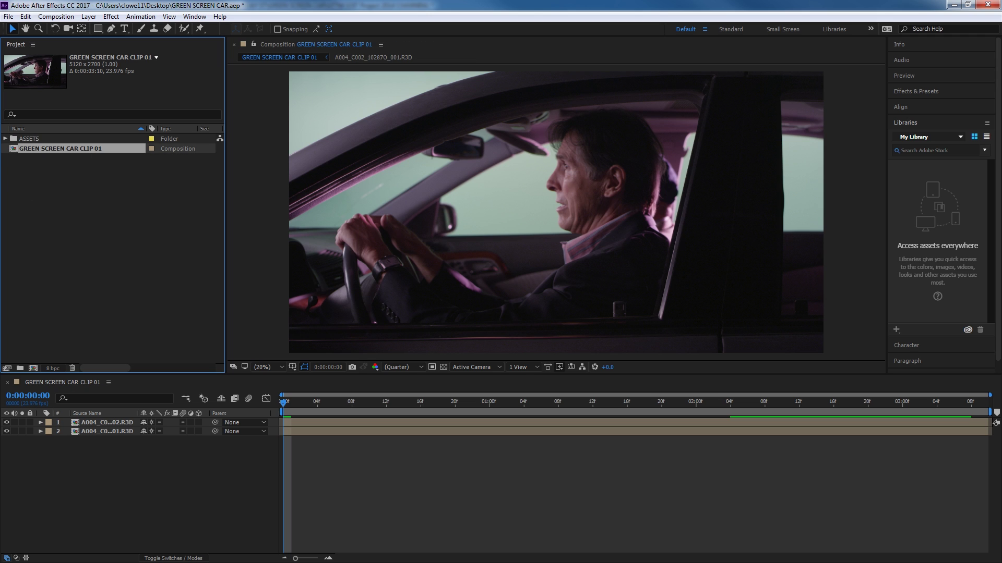
Step: Switch to Premiere Pro and replace the S14A T2 CA duplicate and its background plate with an After Effects composition
key(alt+Tab)
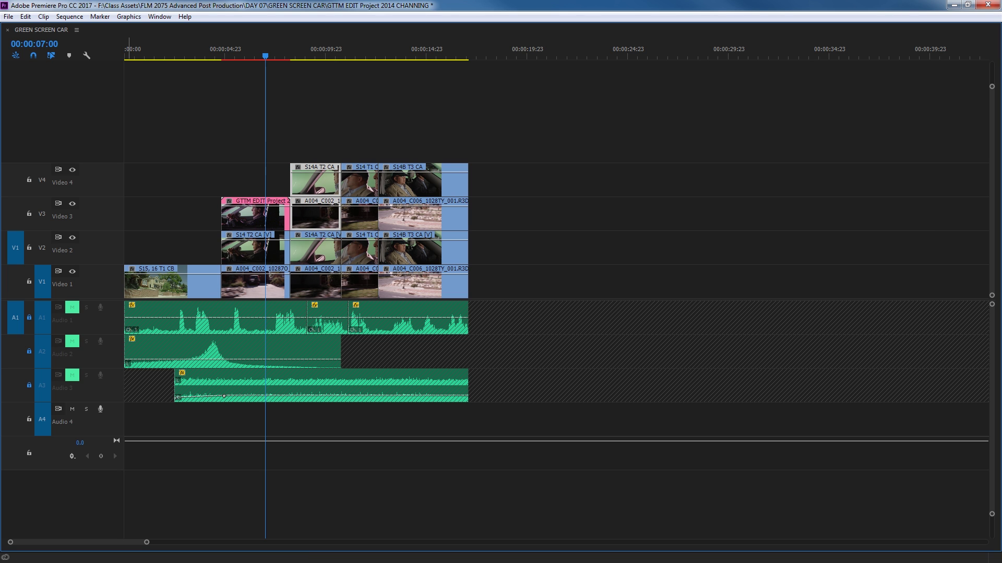
key(alt+Tab)
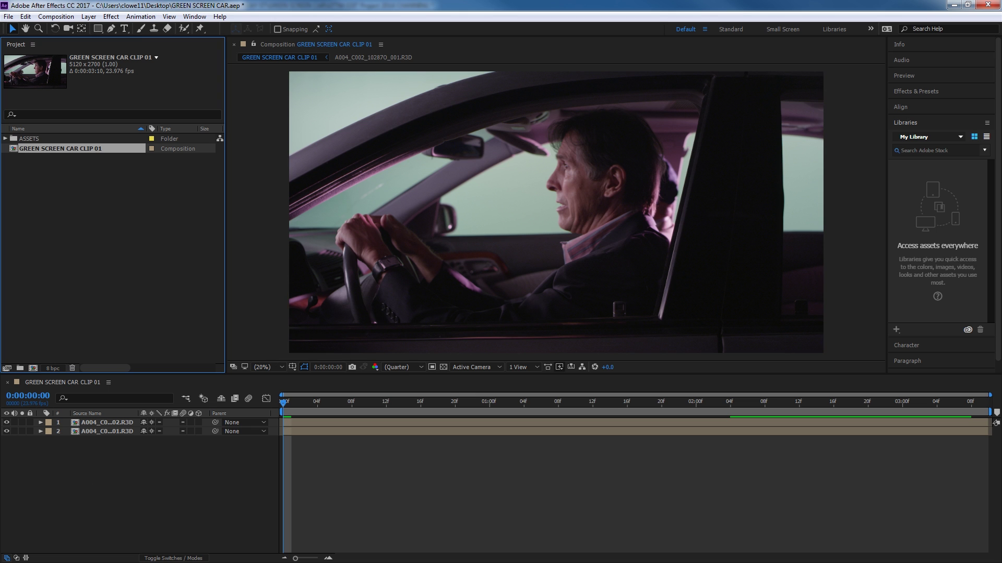
key(alt+Tab)
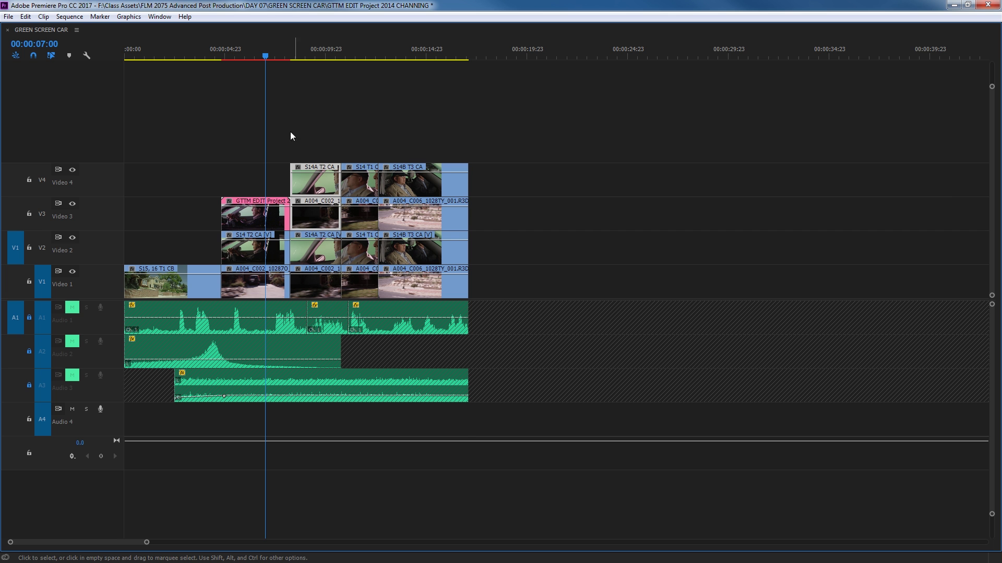
right_click(313, 188)
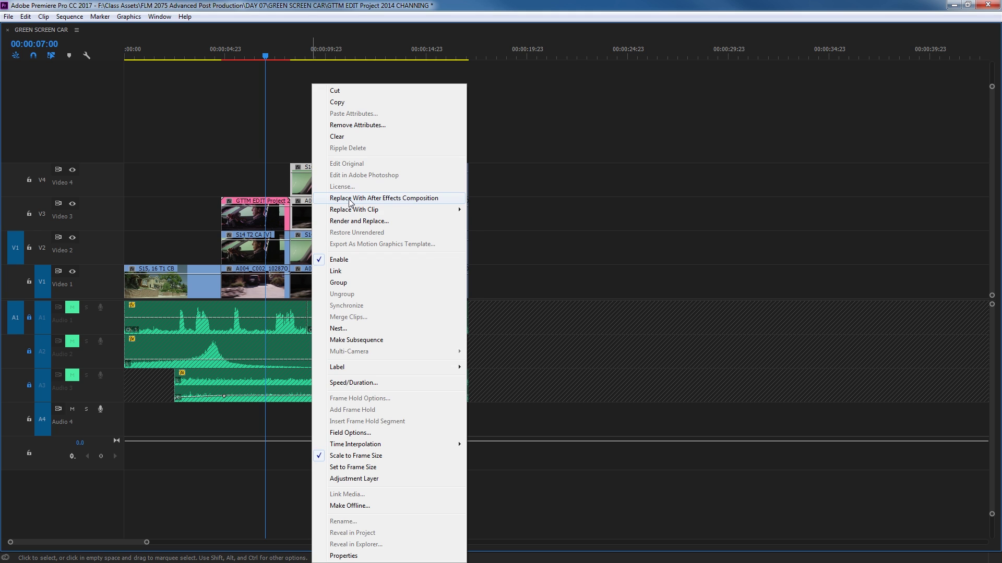
click(349, 202)
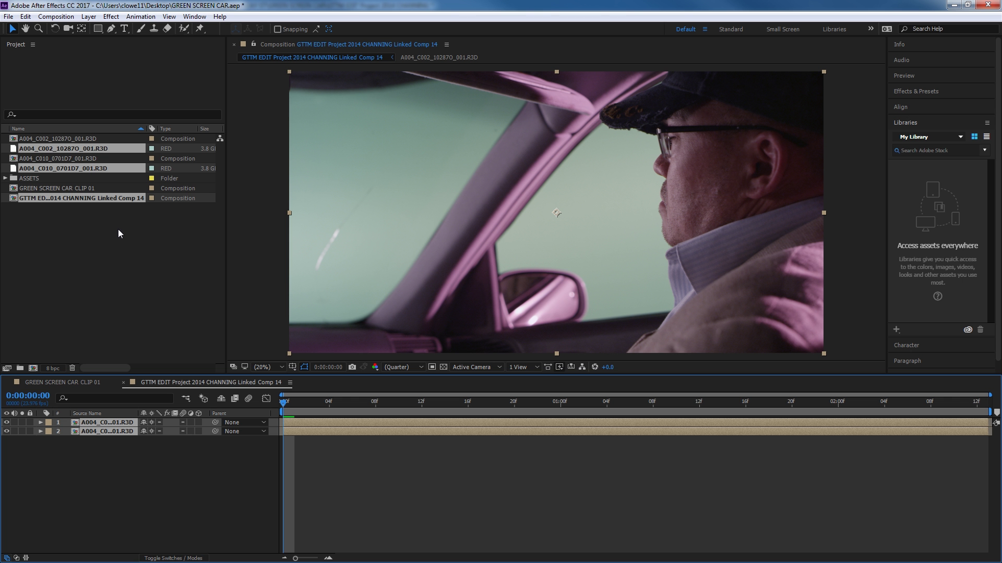
click(79, 215)
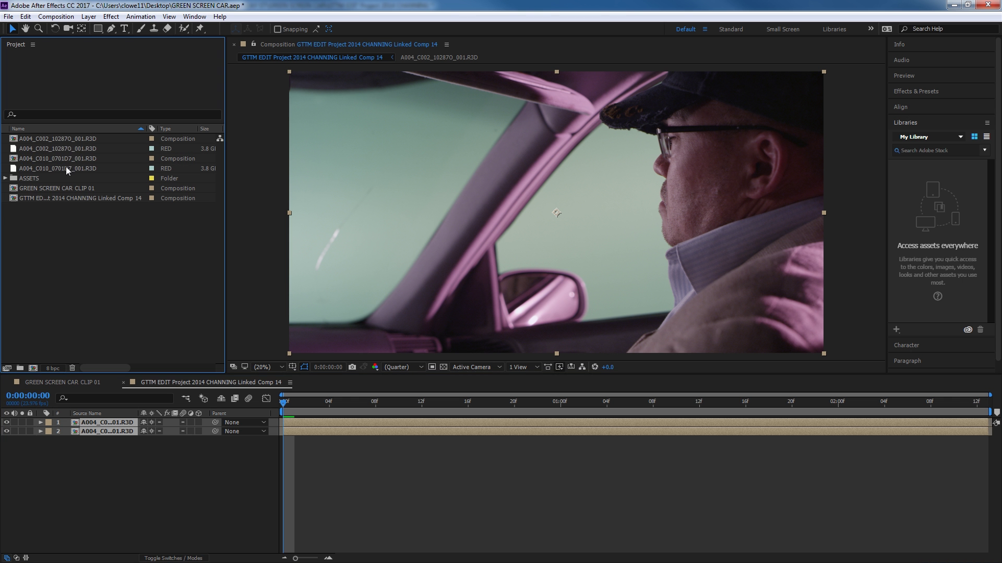
Step: In After Effects, move the two newly linked RED files and their two clip compositions into the existing ASSETS folder
click(62, 198)
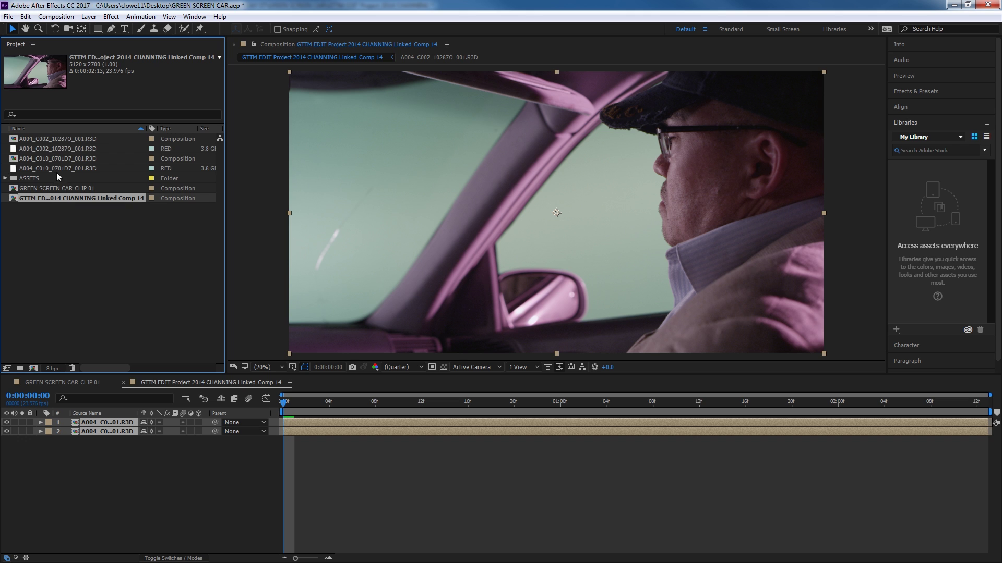
click(33, 215)
click(59, 139)
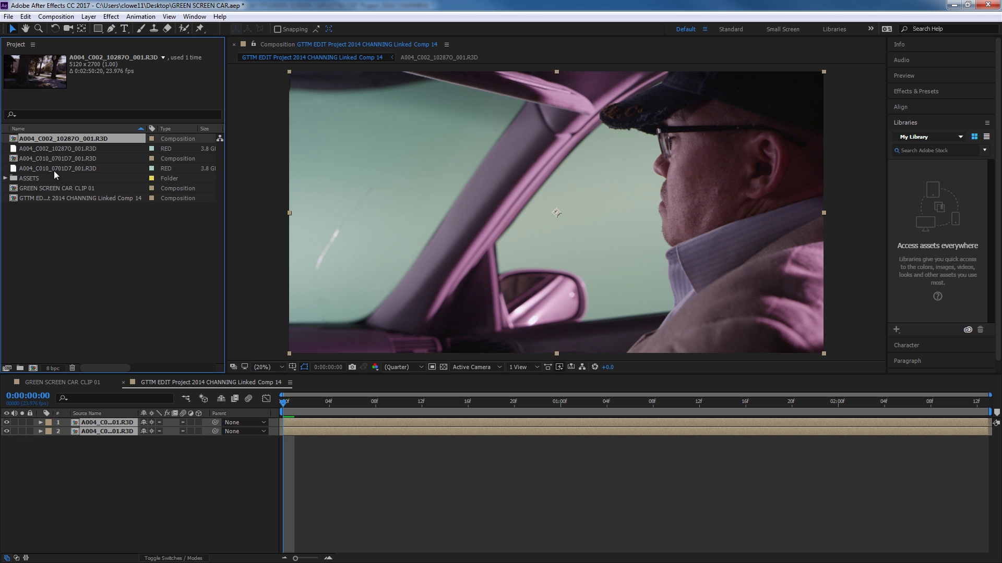
shift+click(54, 168)
drag(55, 160, 34, 177)
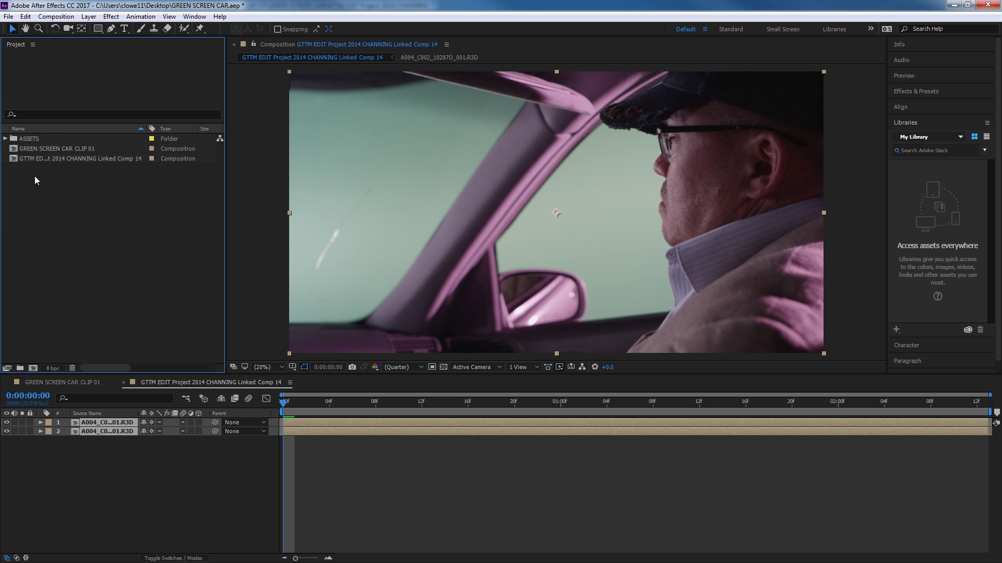
Step: Rename the second linked composition as GREEN SCREEN CAR CLIP 02, reusing the name of the first composition
click(54, 149)
key(Return)
key(ctrl+c)
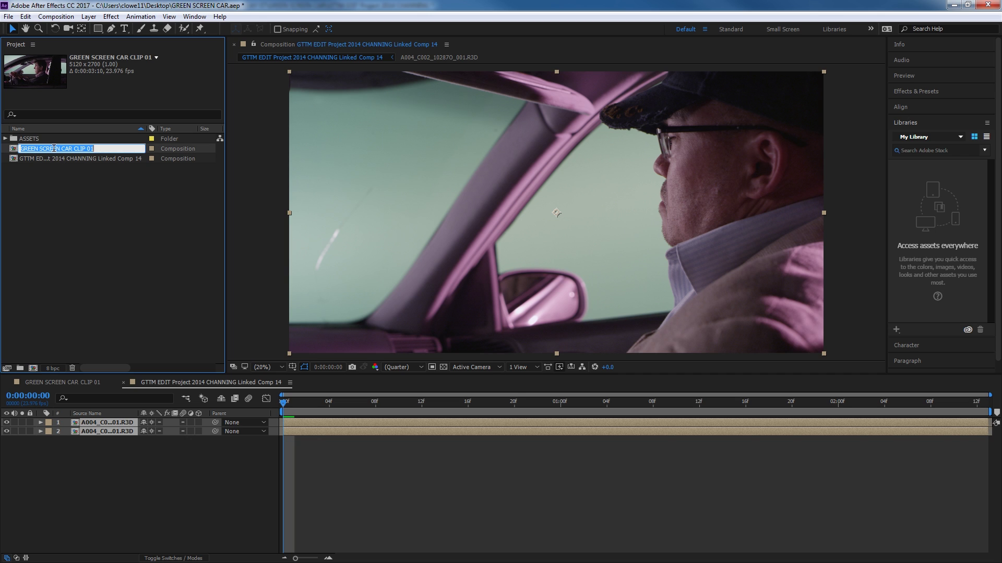
click(51, 158)
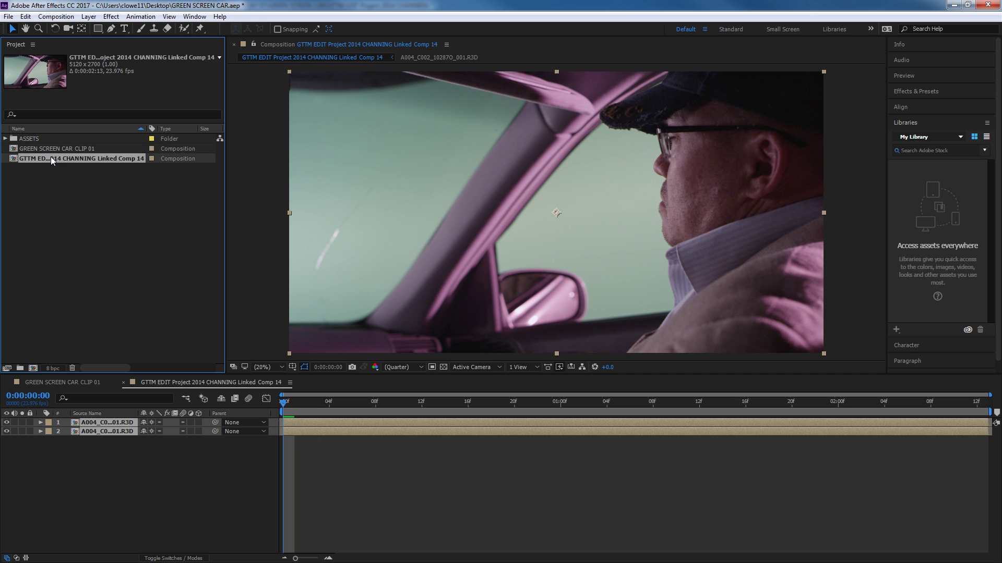
key(Return)
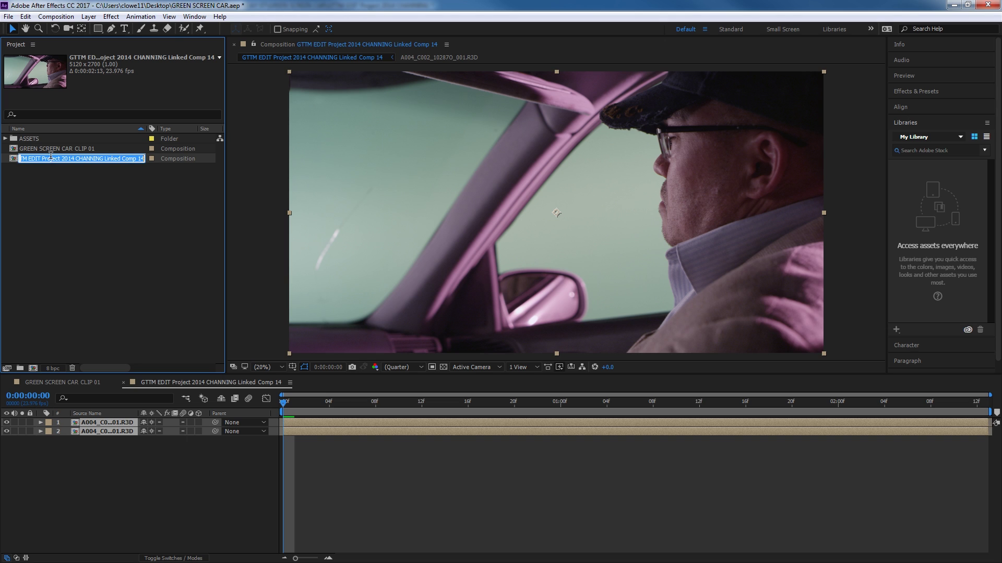
key(ctrl+v)
key(BackSpace)
text(2)
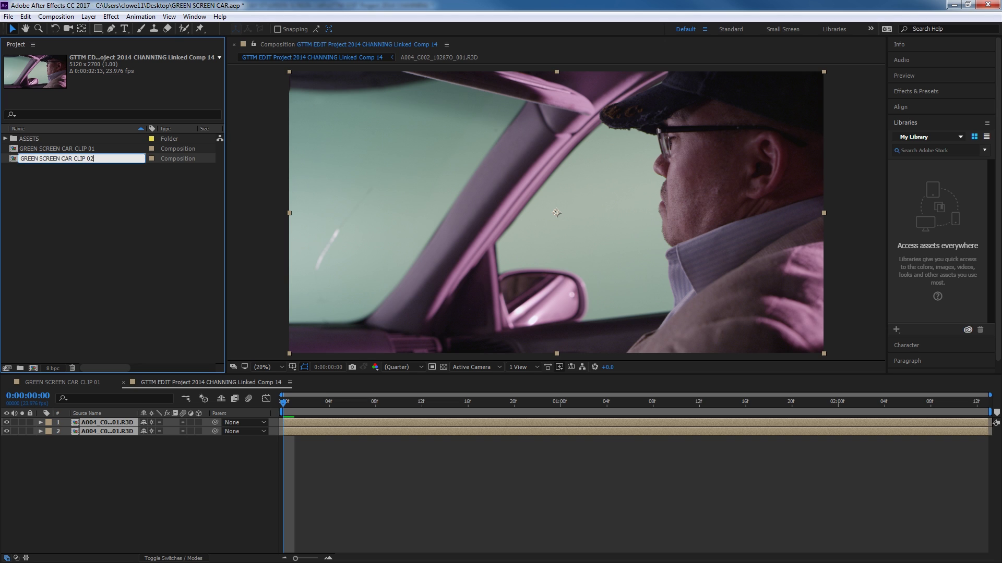
key(Return)
click(106, 258)
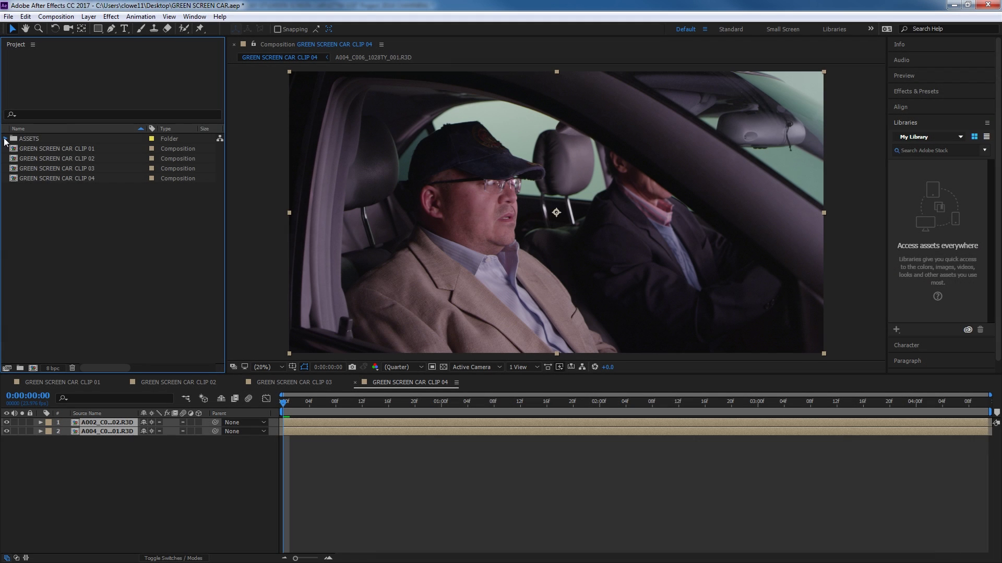
Step: Inspect the contents of the ASSETS folder and view the GREEN SCREEN CAR CLIP 01, 02 and 03 compositions
click(5, 138)
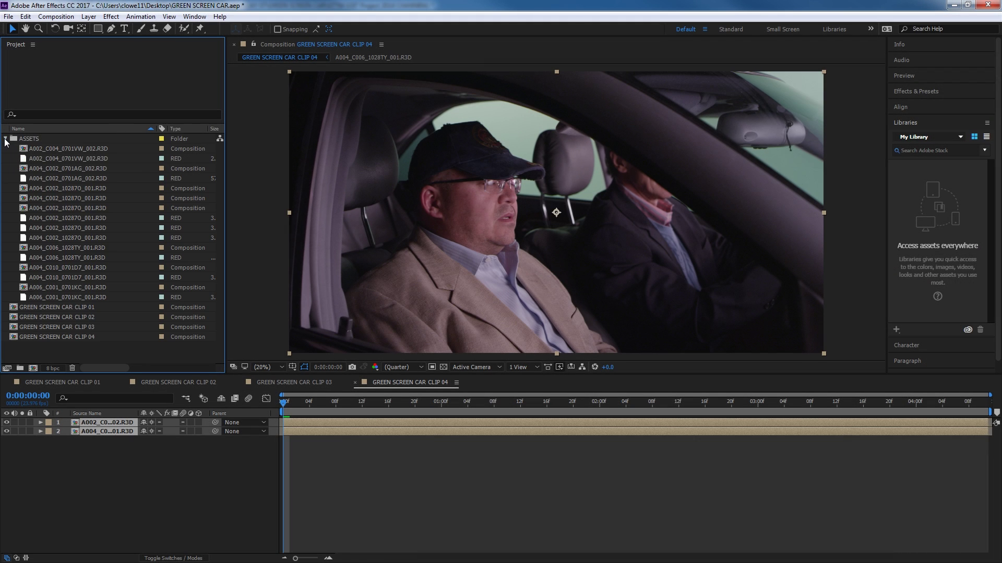
click(5, 138)
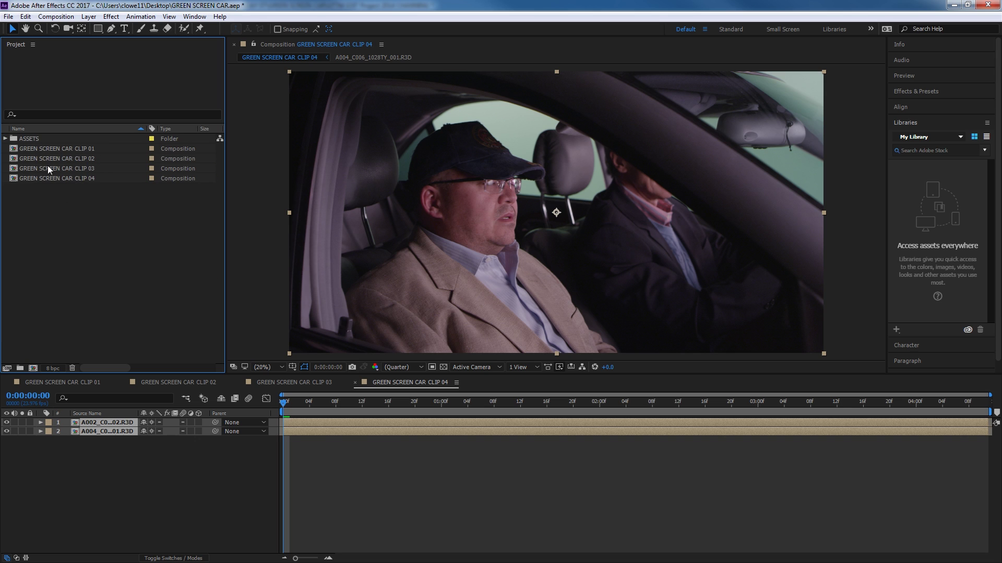
drag(47, 187, 48, 152)
click(67, 245)
double_click(16, 149)
click(59, 158)
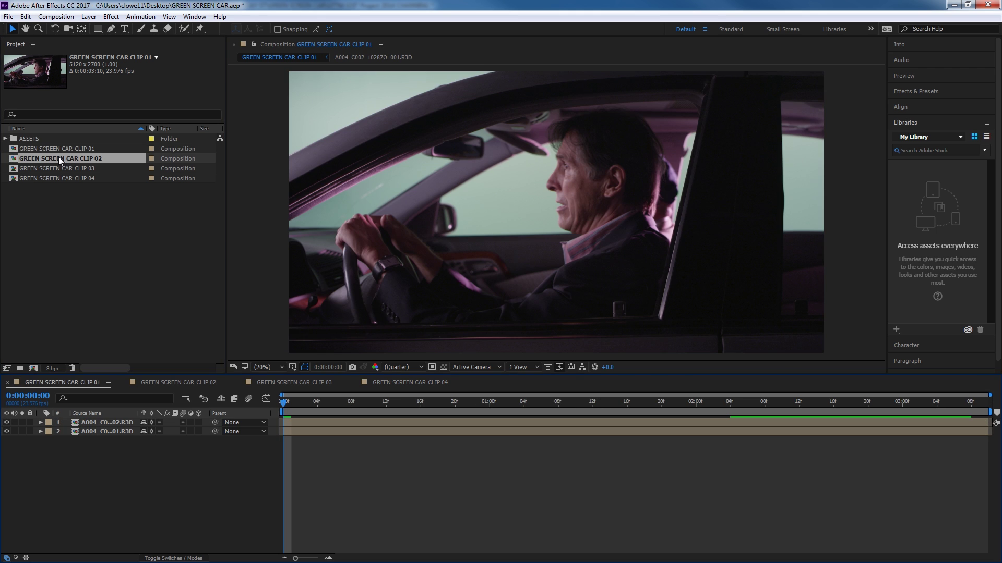
double_click(59, 158)
double_click(55, 169)
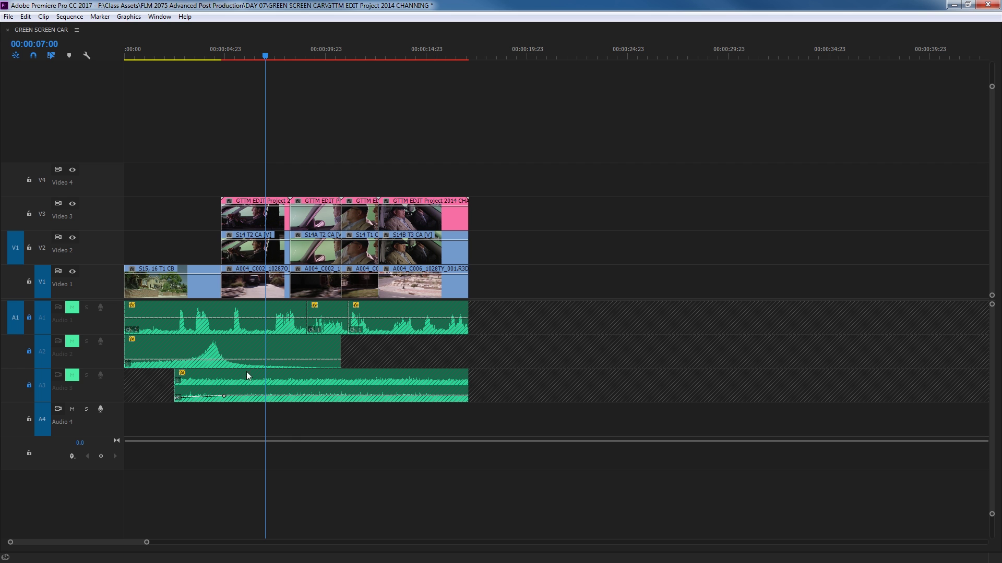
Step: Switch to Premiere Pro and examine the original car clips, their background plates and the linked compositions above them in the sequence
drag(504, 251, 238, 289)
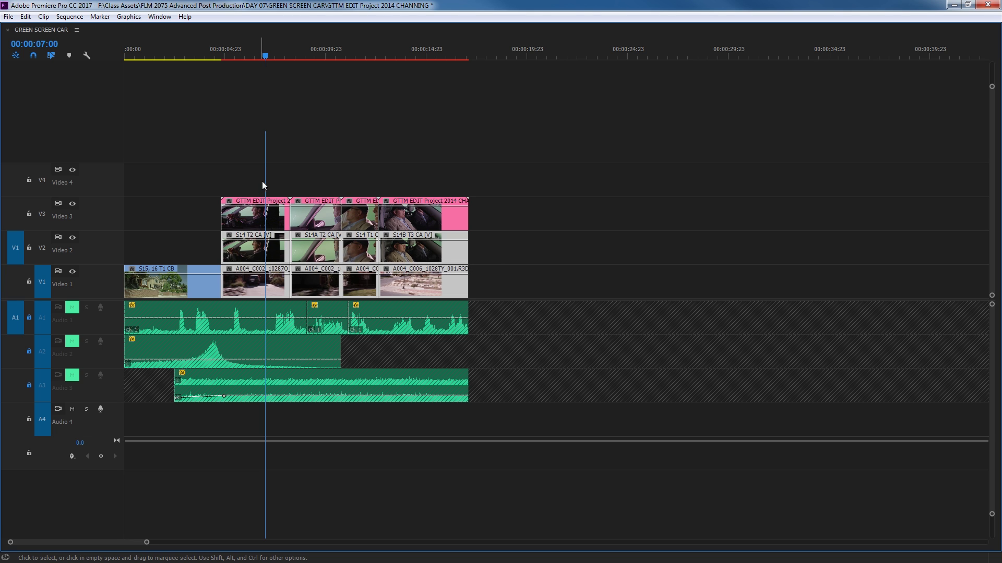
click(264, 214)
click(322, 209)
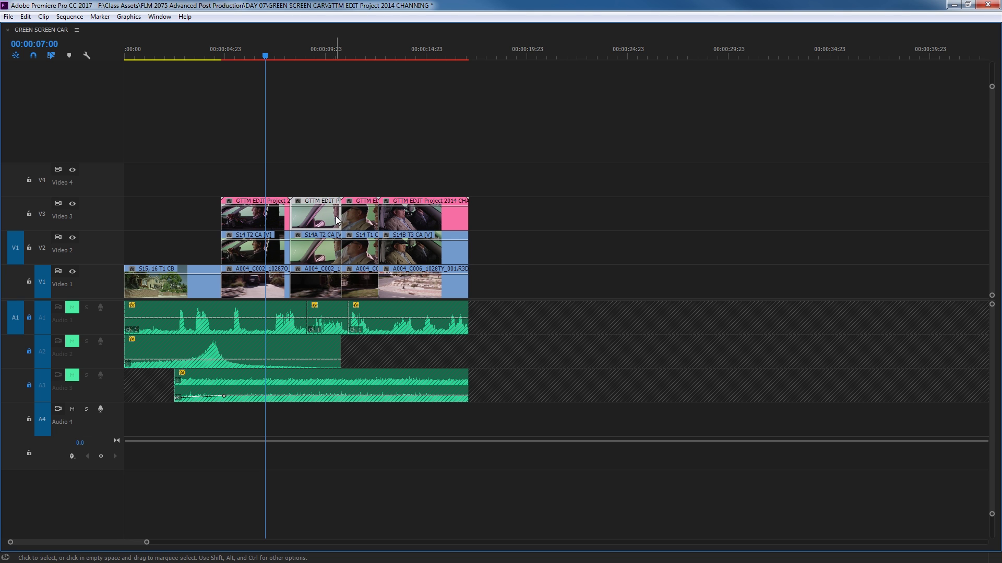
click(368, 222)
click(389, 217)
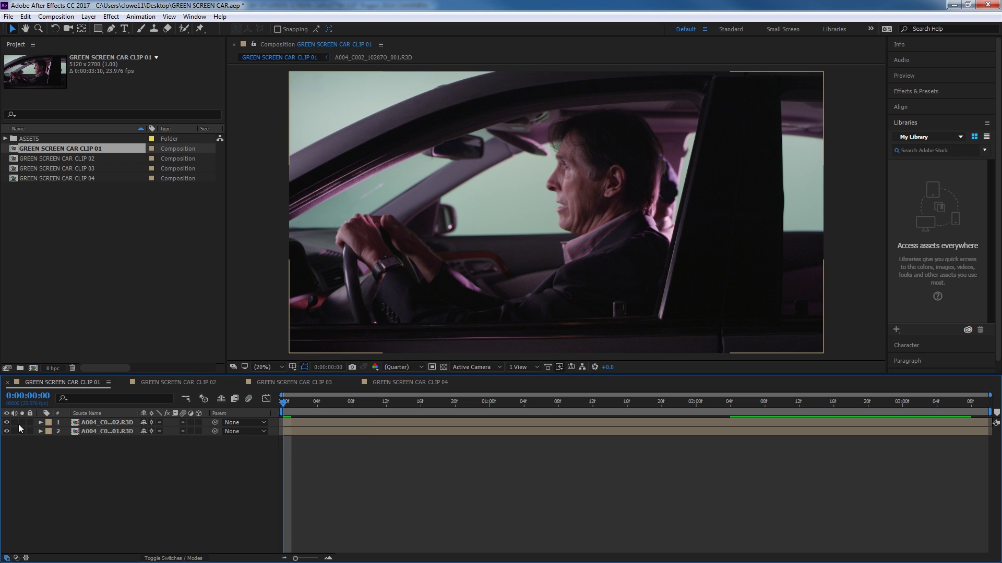
Step: In After Effects, rename the layers of GREEN SCREEN CAR CLIP 01 as PLATE and CAR, and check the plate with CAR hidden
click(92, 422)
click(86, 431)
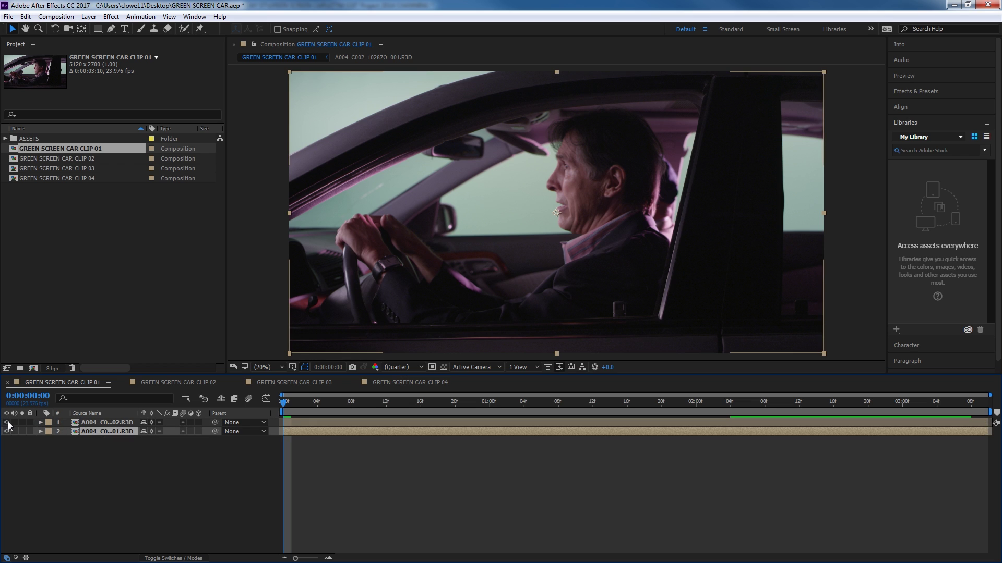
click(119, 431)
key(Return)
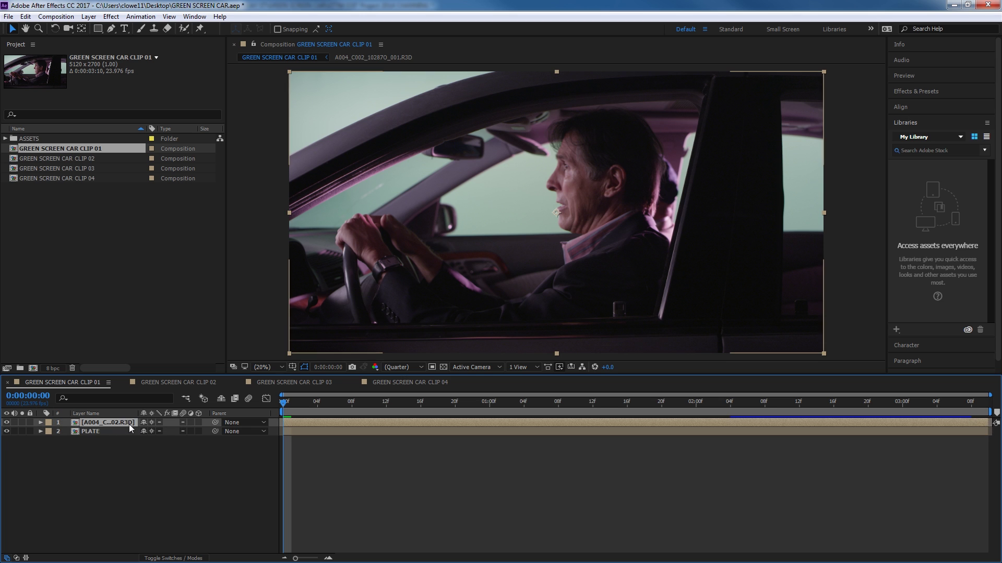
click(130, 424)
key(Return)
text(CAR)
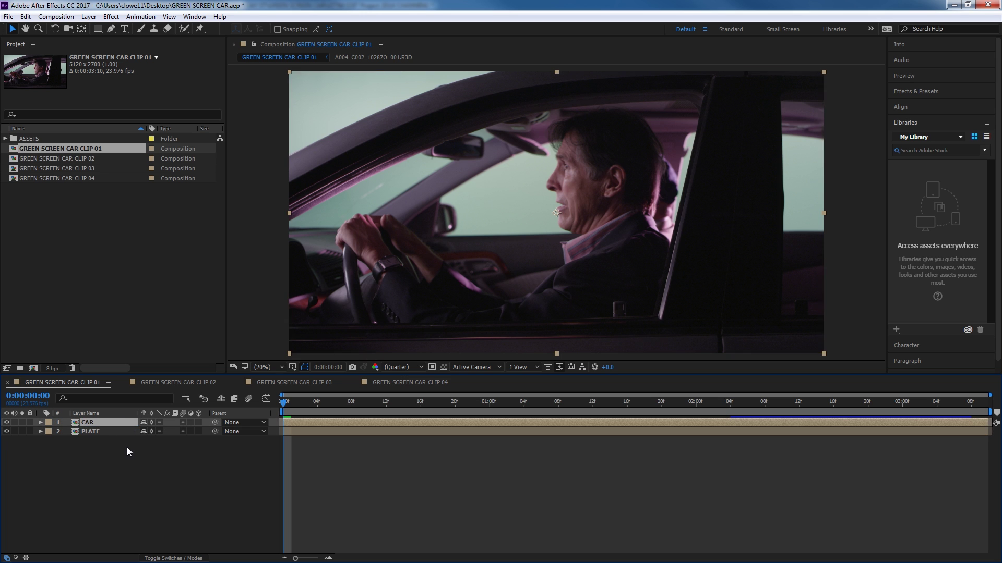
click(127, 446)
click(6, 423)
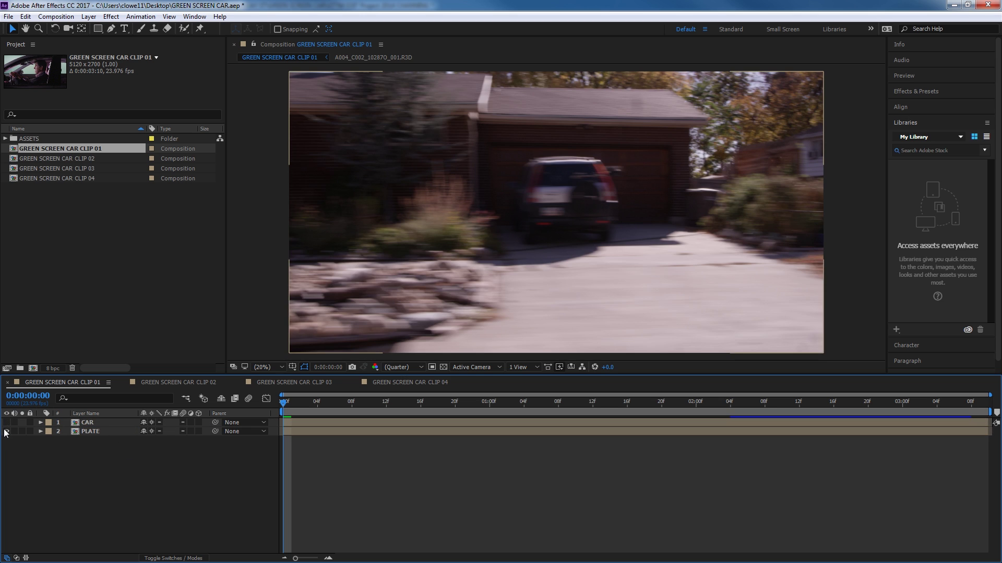
click(6, 423)
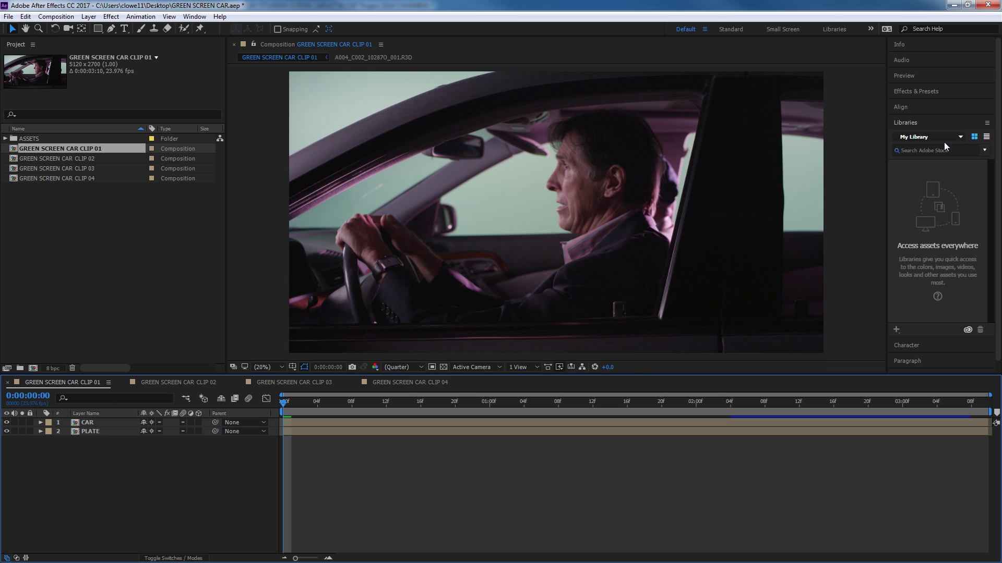
Step: Apply the Keylight, Key Cleaner and Spill Suppressor preset to CAR, sample the green screen as Screen Colour and expand the Screen Matte settings
click(907, 88)
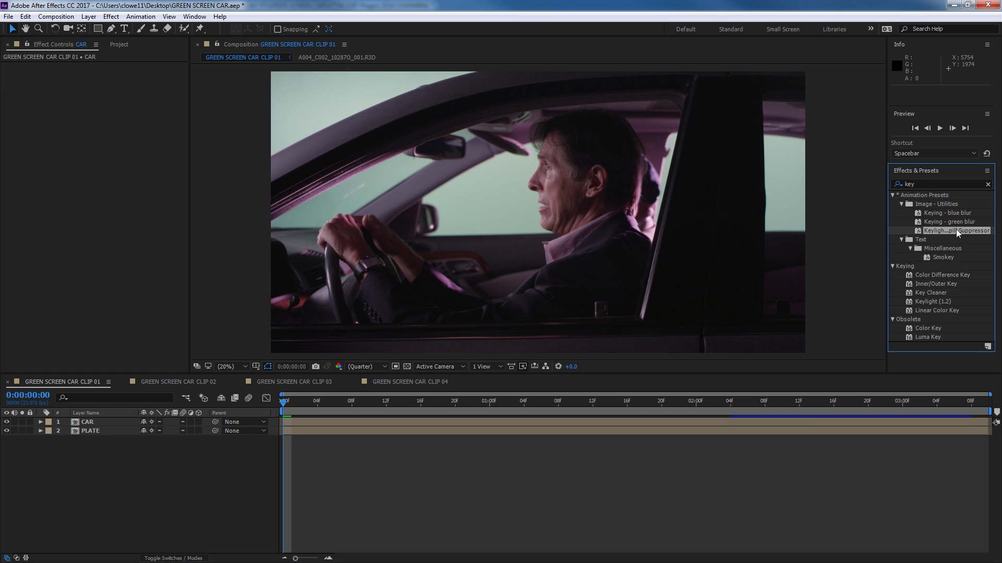
drag(949, 231, 465, 220)
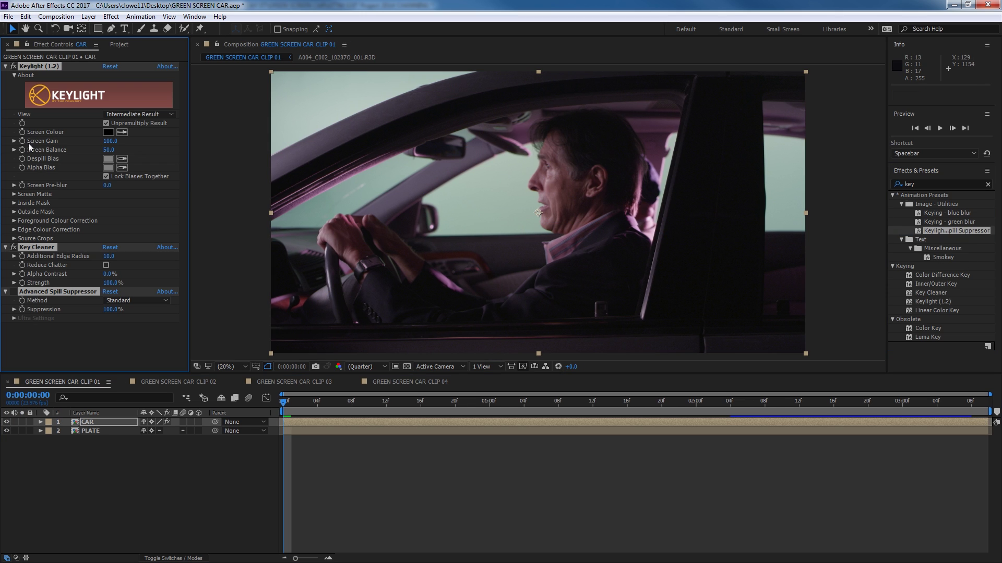
click(122, 132)
click(329, 94)
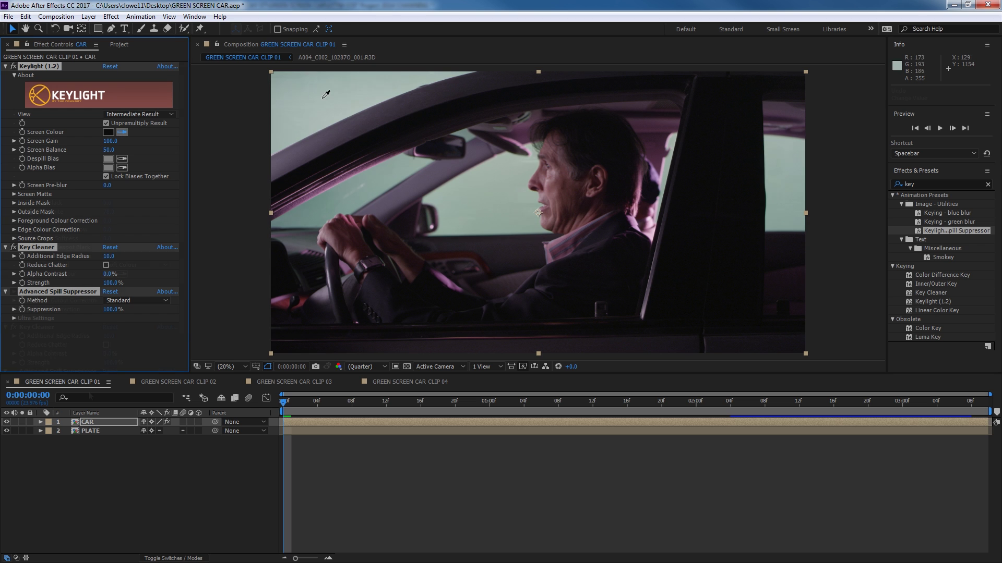
click(14, 194)
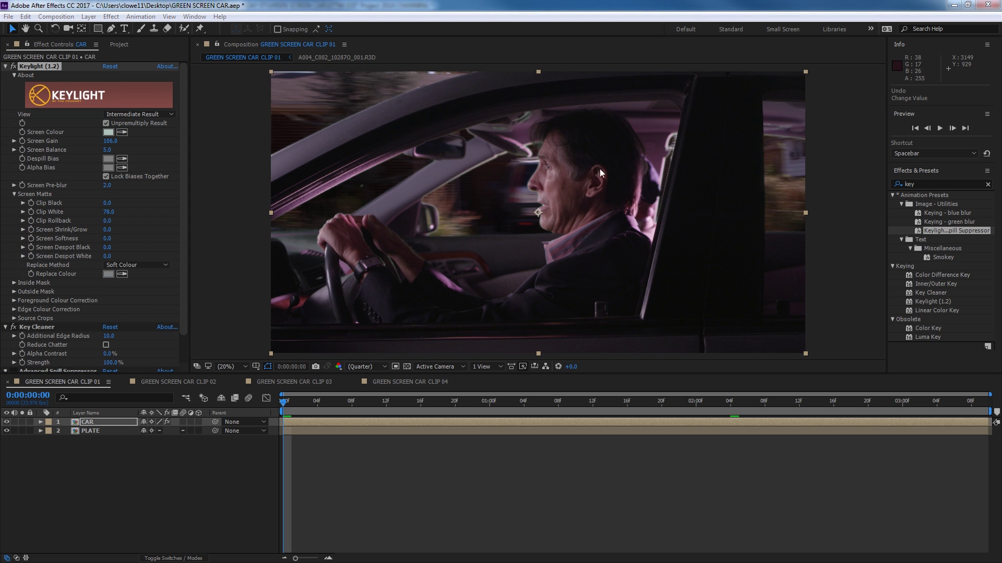
Step: Check the key with the PLATE layer hidden and shown, and preview the composited shot in motion
click(6, 431)
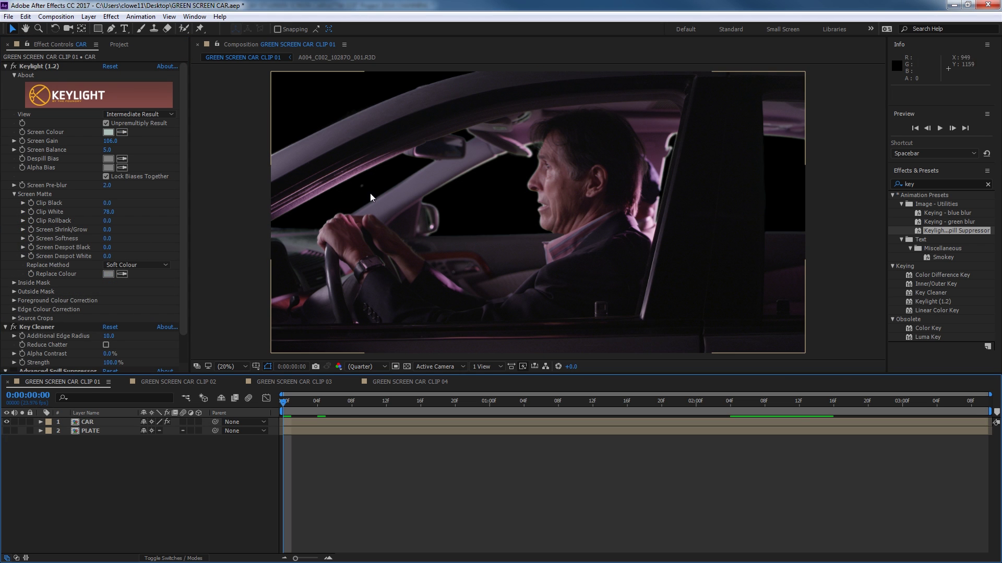
click(6, 430)
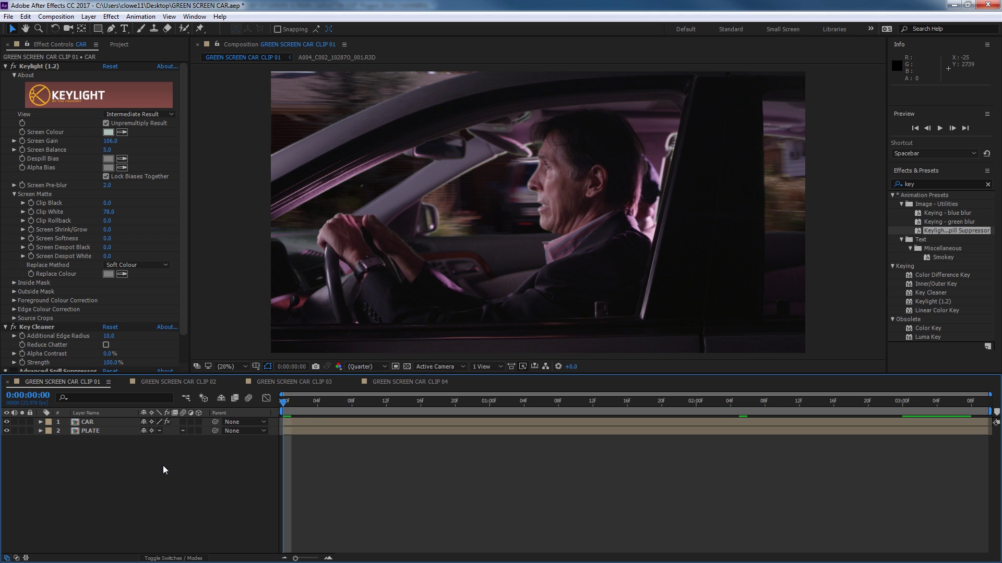
key(space)
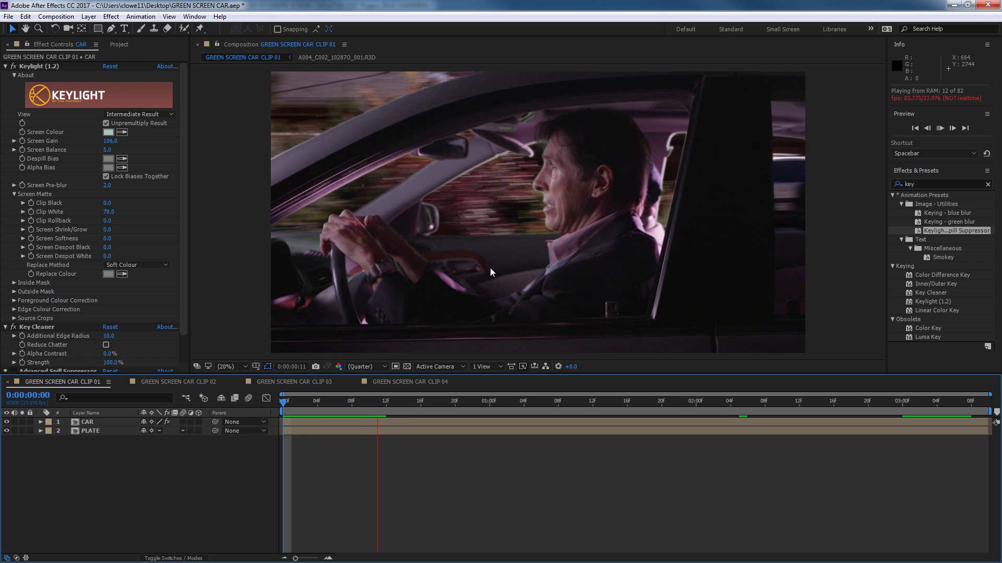
key(space)
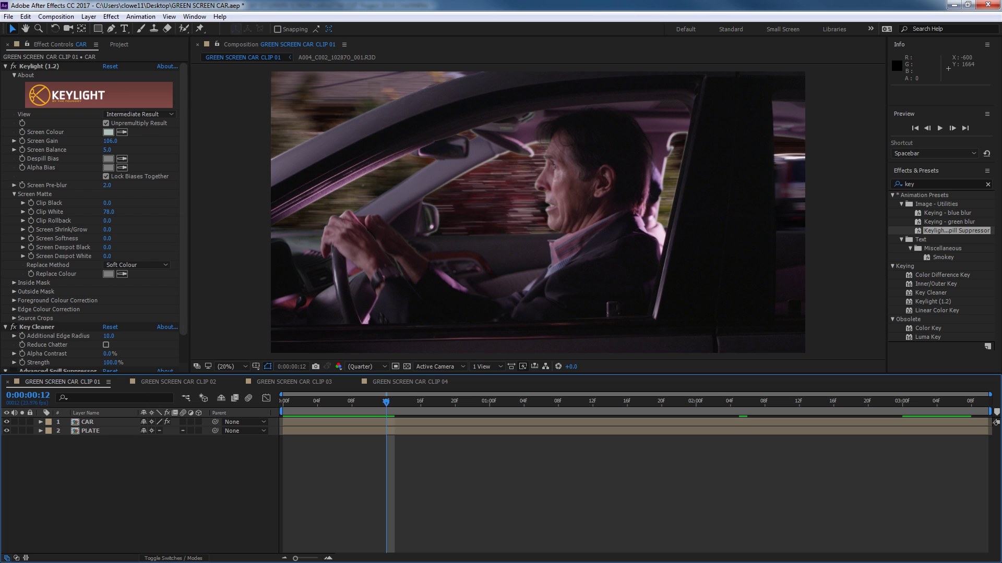
Step: Switch to Premiere Pro, view the keyed shot at 00:00:05:18, and check the render details of the sequence previews before cancelling the render
key(alt+Tab)
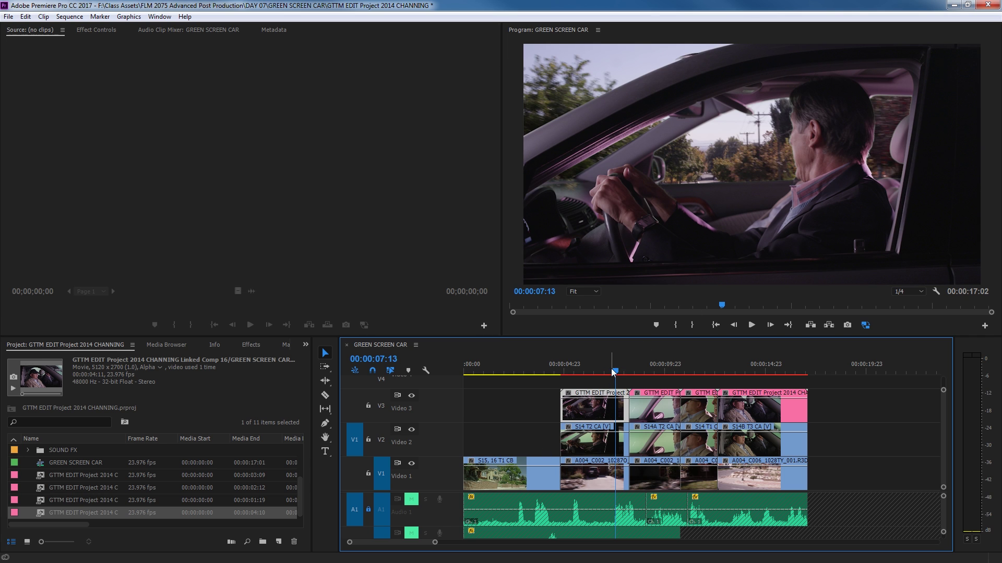
click(579, 372)
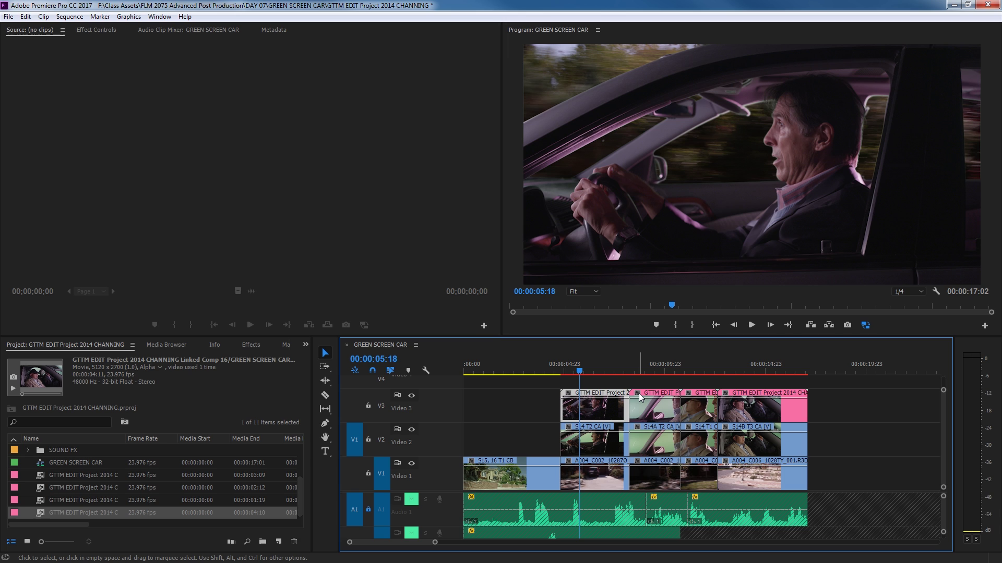
key(Return)
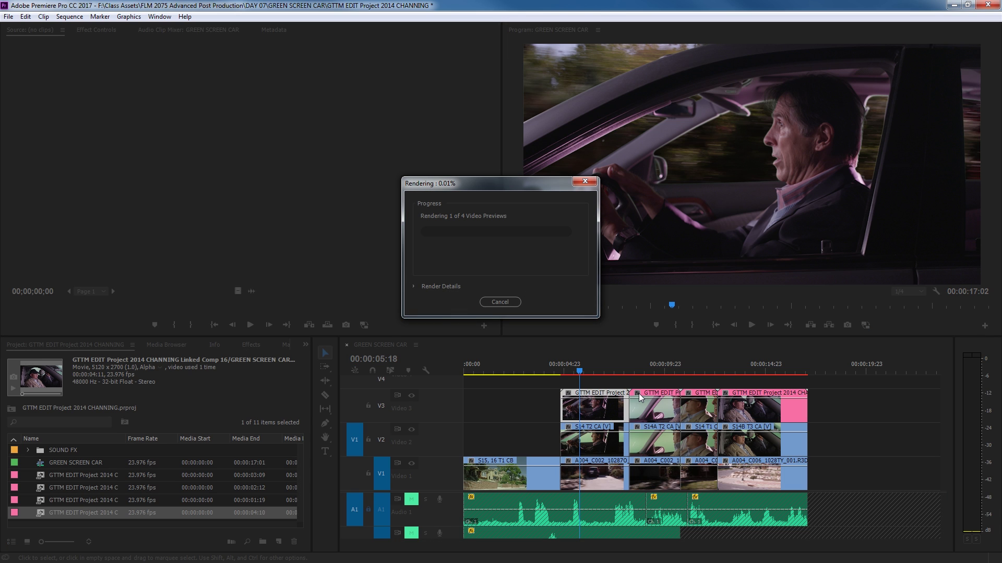
click(413, 287)
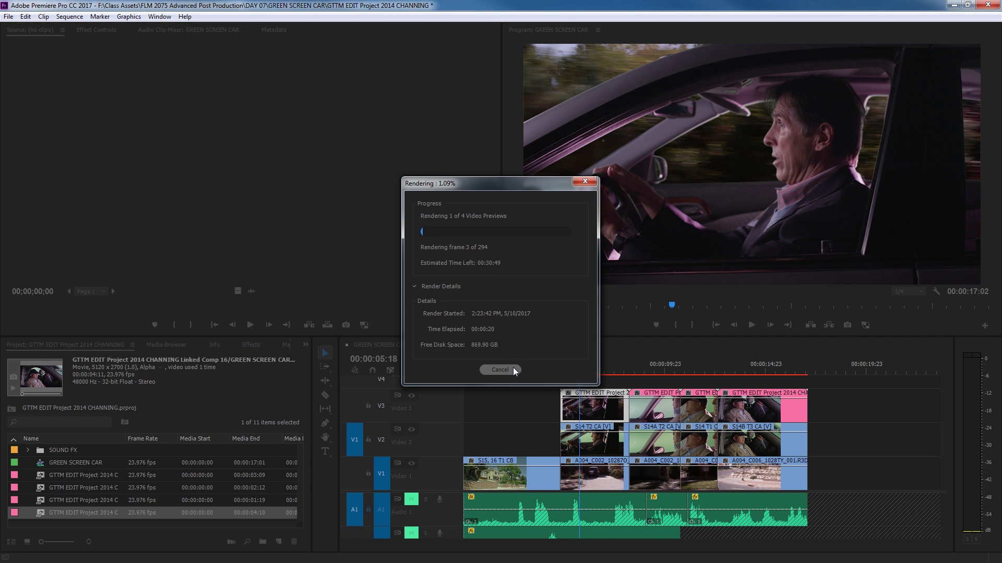
click(499, 370)
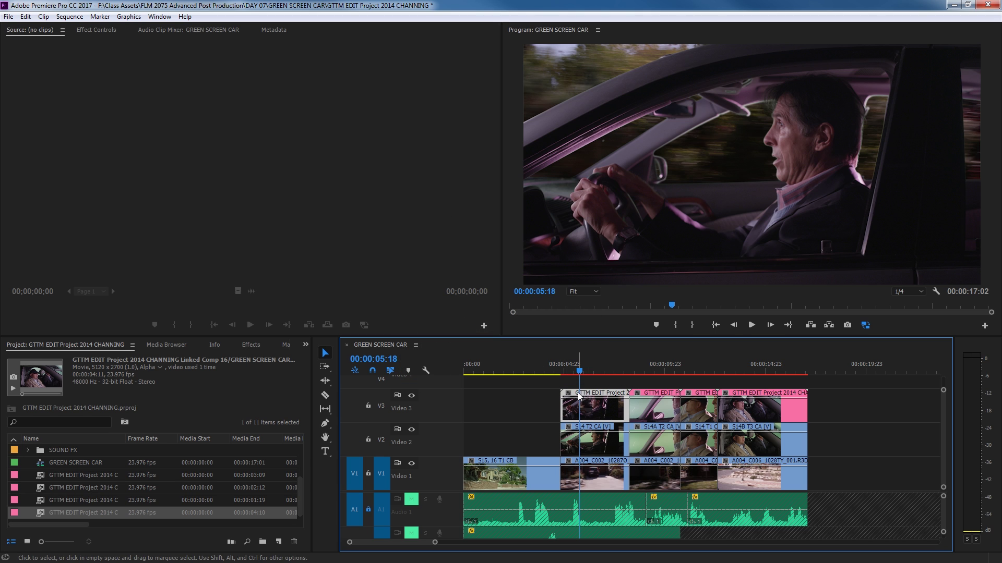
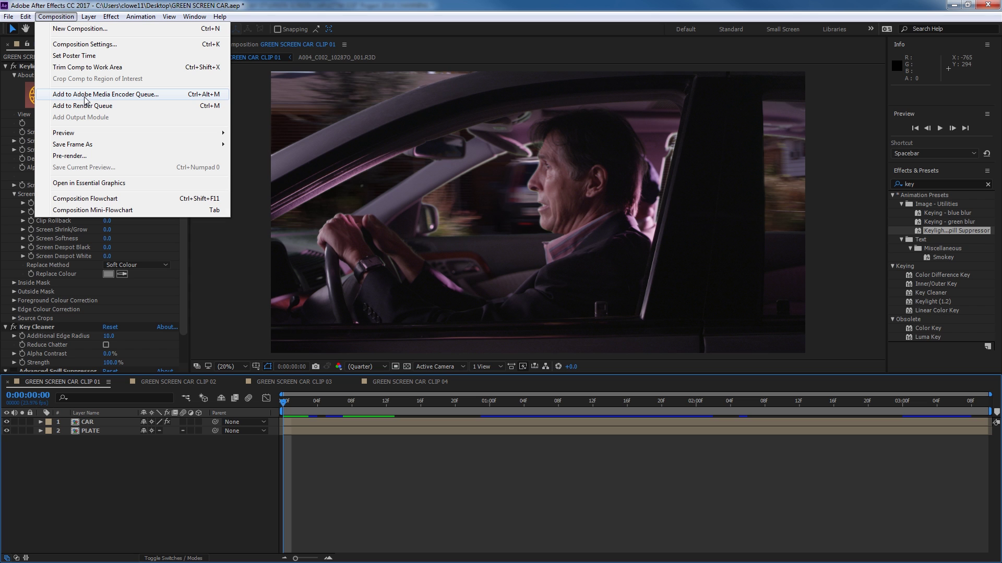
Step: Switch to After Effects and add the GREEN SCREEN CAR CLIP 01 composition to the Adobe Media Encoder queue
click(86, 95)
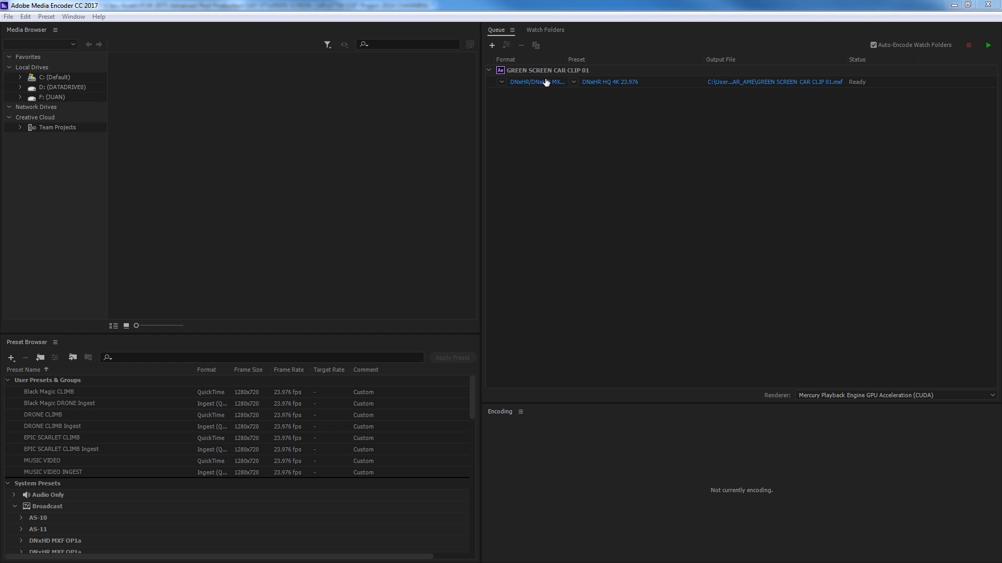
Step: Review the export format options of the queued GREEN SCREEN CAR CLIP 01 and remove that job from the encoding queue
drag(478, 118, 392, 120)
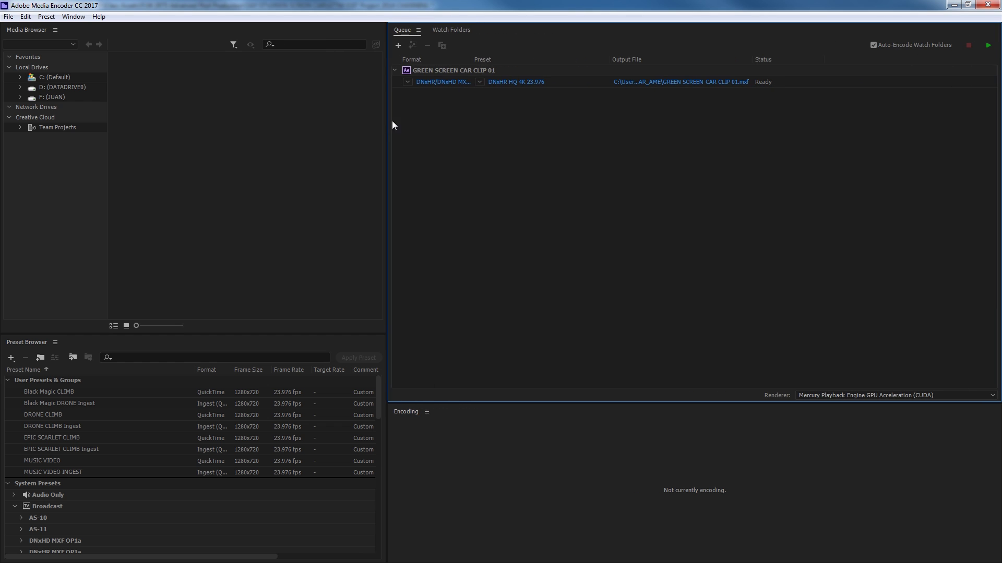
click(408, 83)
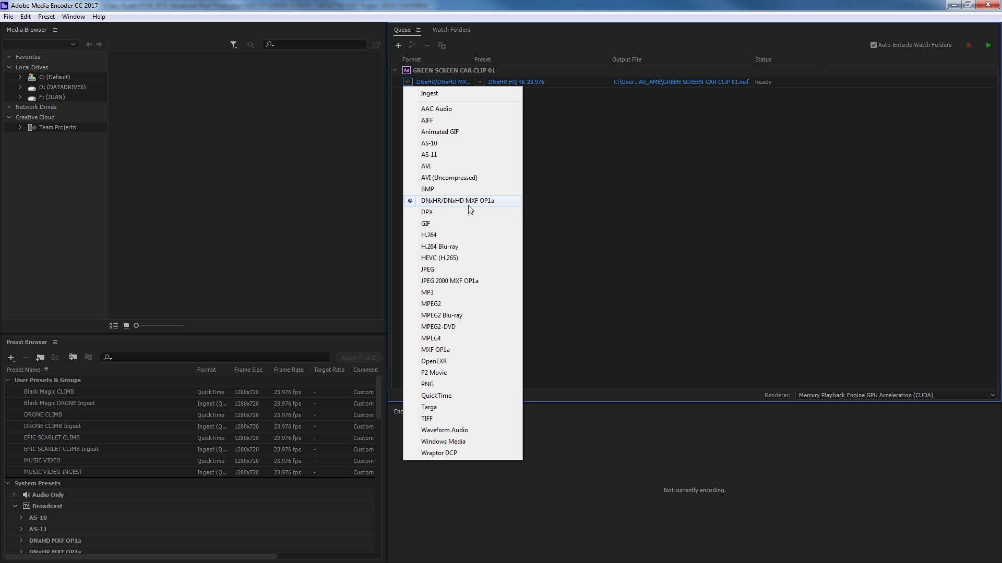
click(190, 299)
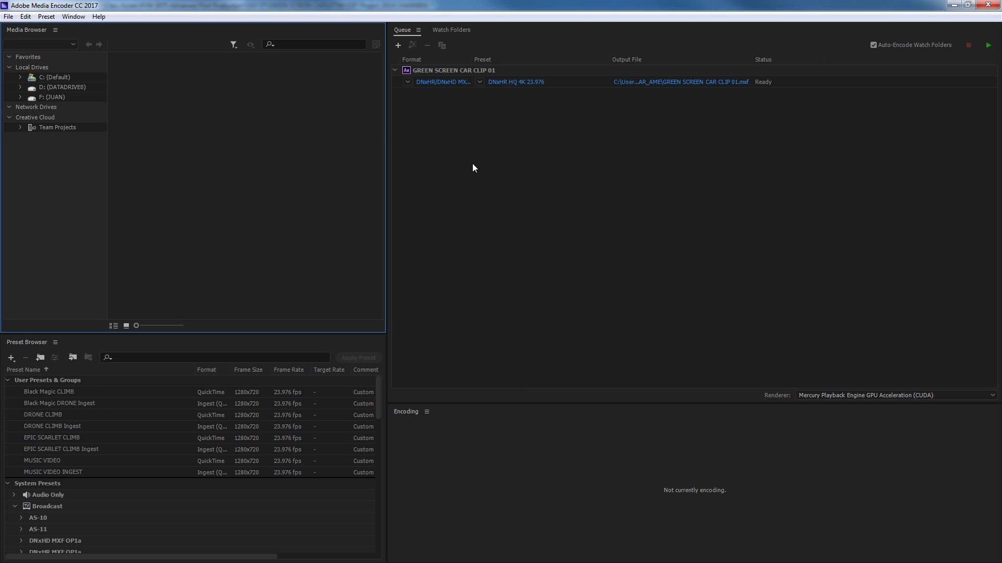
click(475, 74)
key(Delete)
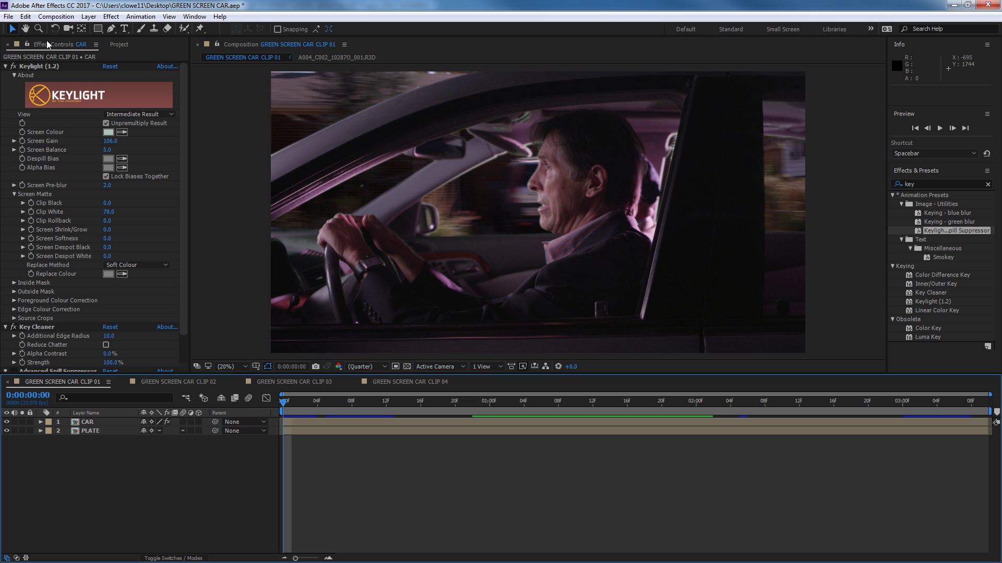
Step: Switch to After Effects and set the project's colour depth to 32 bits per channel (float)
click(119, 44)
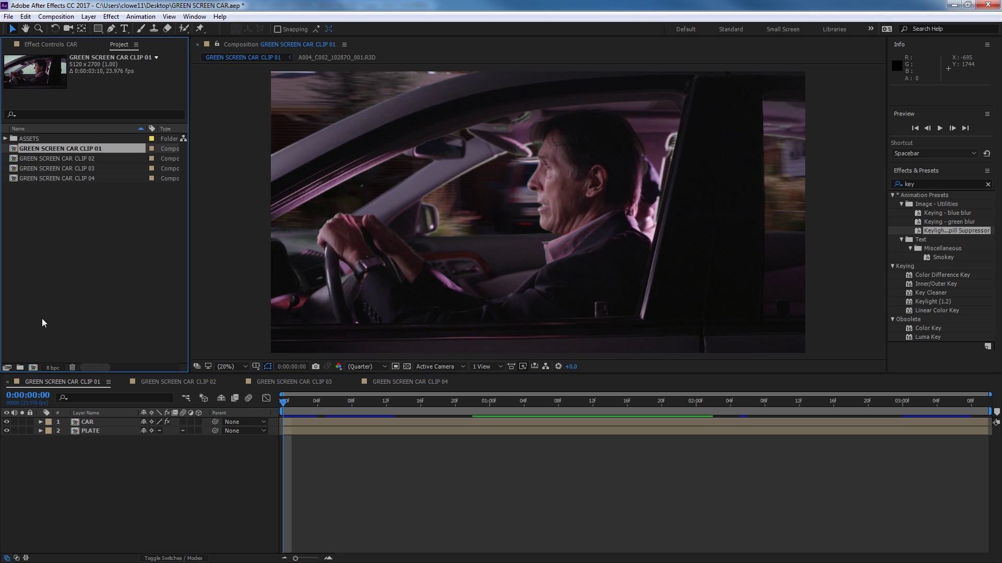
click(52, 370)
click(412, 211)
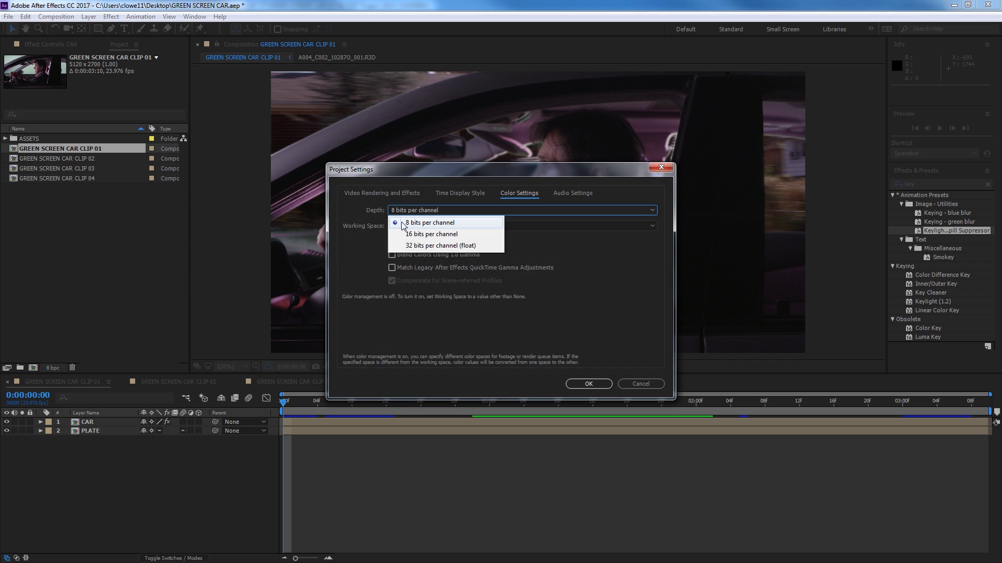
click(423, 246)
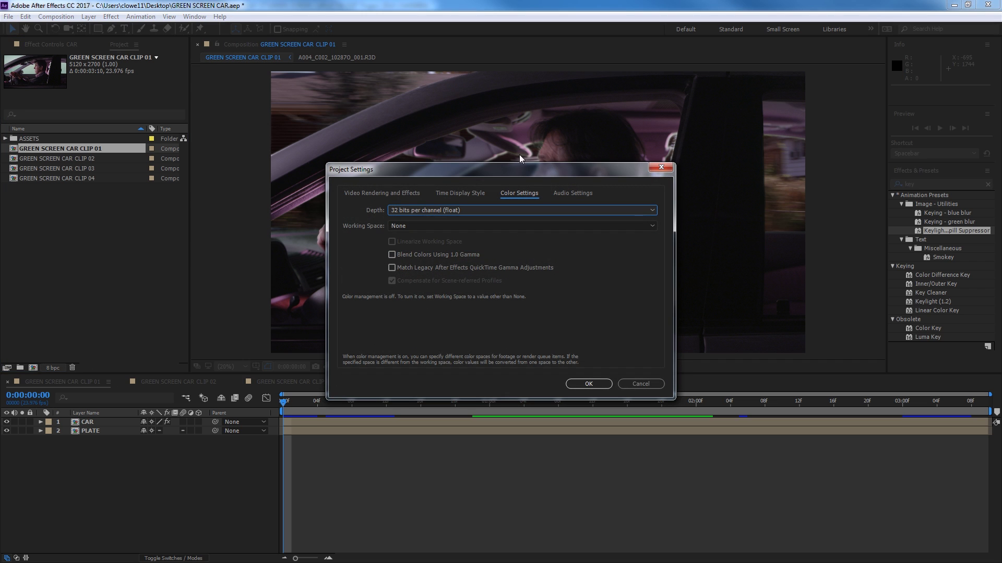
drag(467, 177, 456, 265)
click(412, 298)
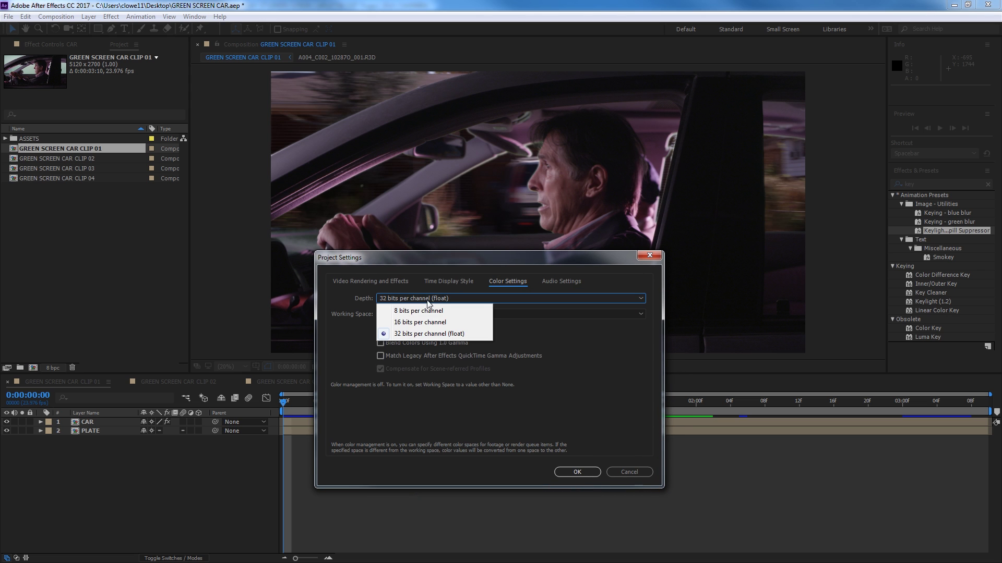
click(429, 335)
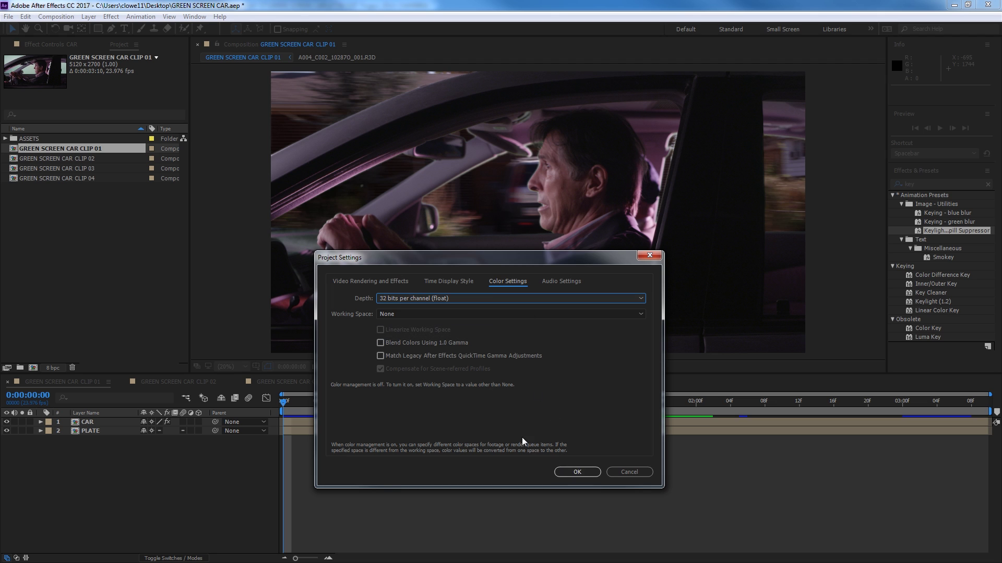
click(575, 472)
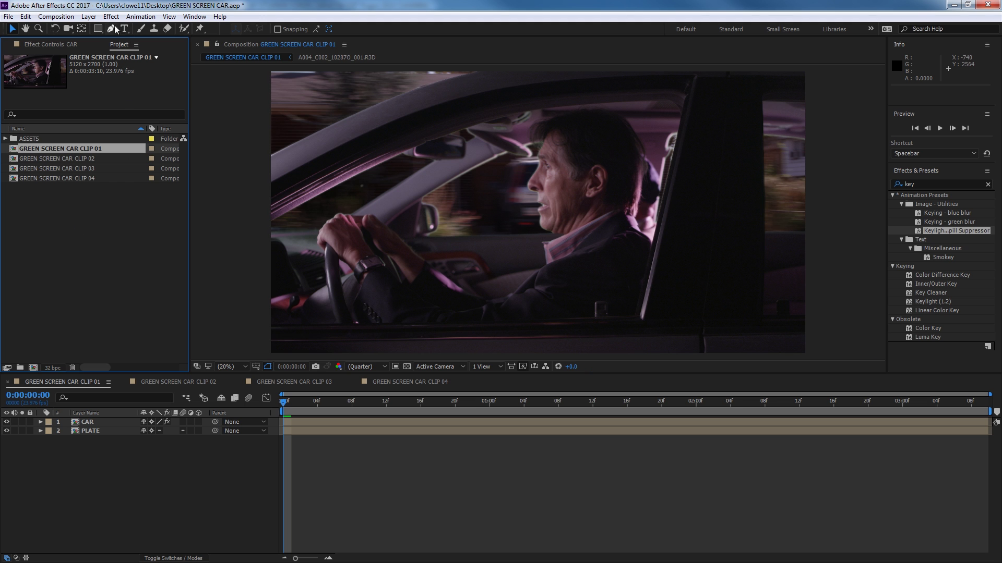
Step: Queue GREEN SCREEN CAR CLIP 01 in Adobe Media Encoder as DNxHR/DNxHD MXF OP1a with the DNxHR RGB 444 4K 23.976 preset
click(68, 20)
click(386, 336)
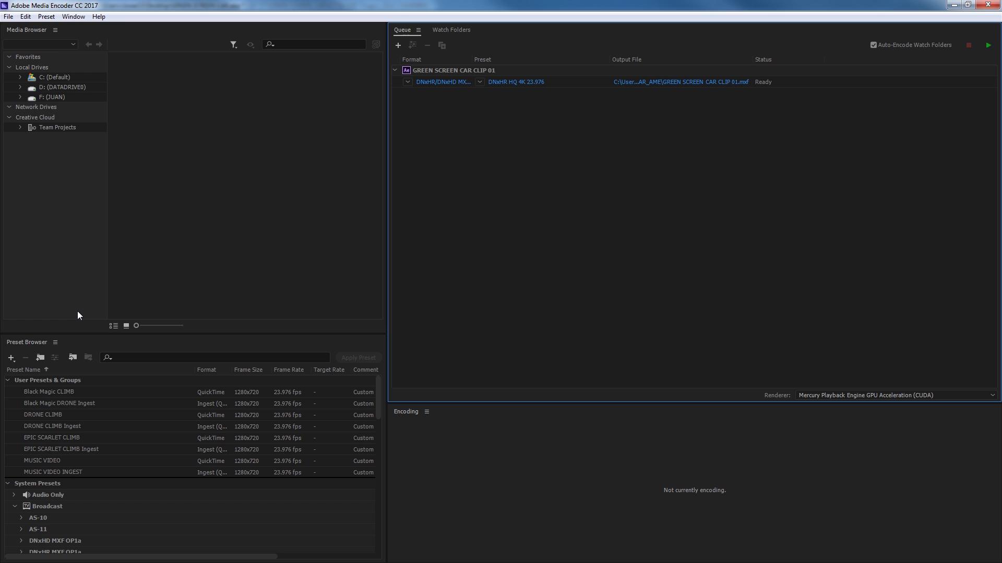
click(409, 82)
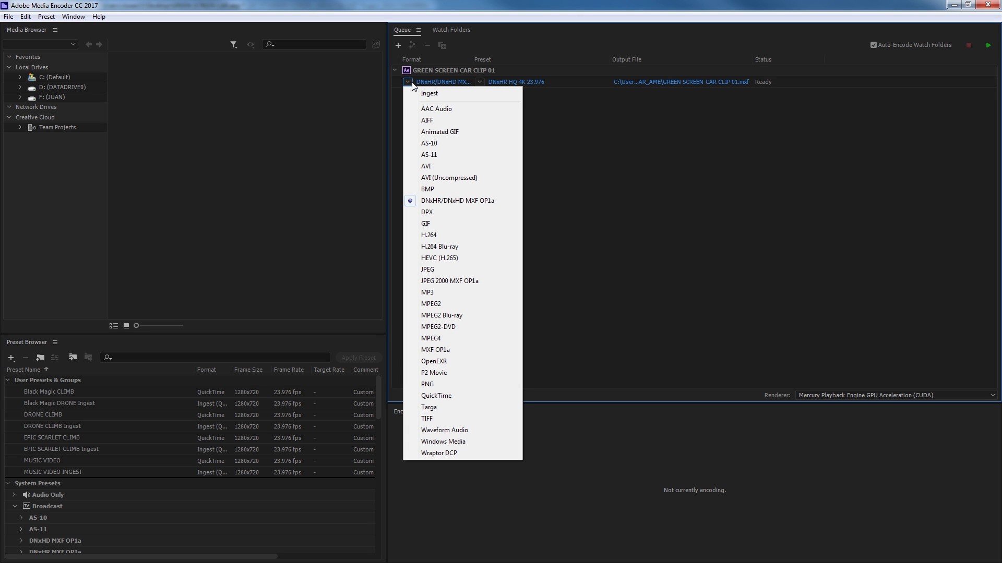
click(451, 205)
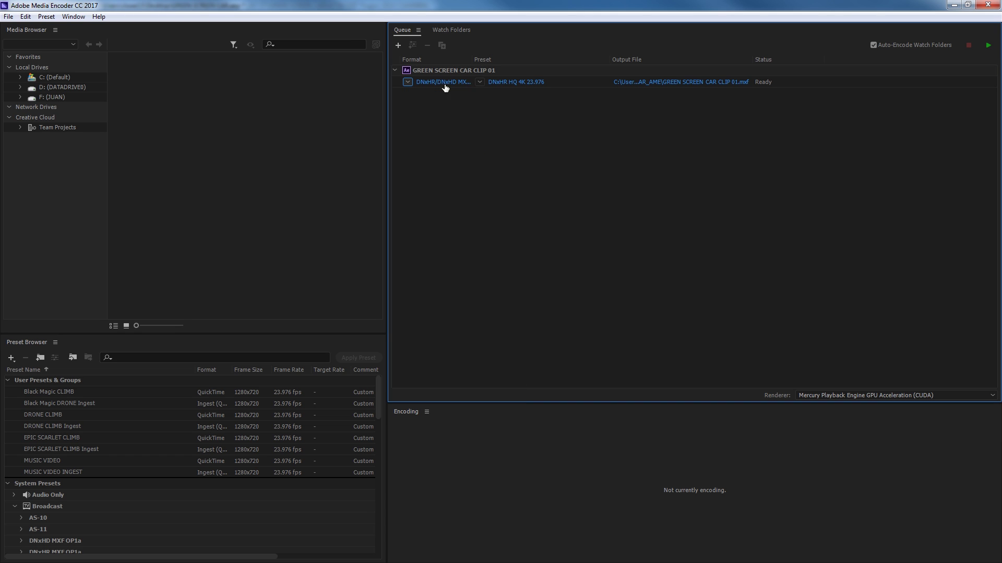
click(480, 83)
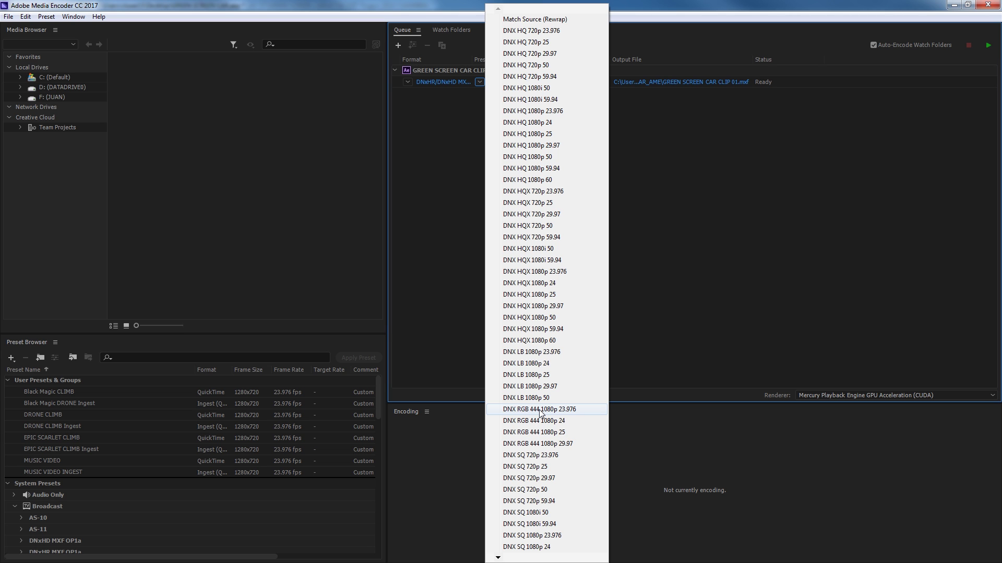
mouse_move(498, 557)
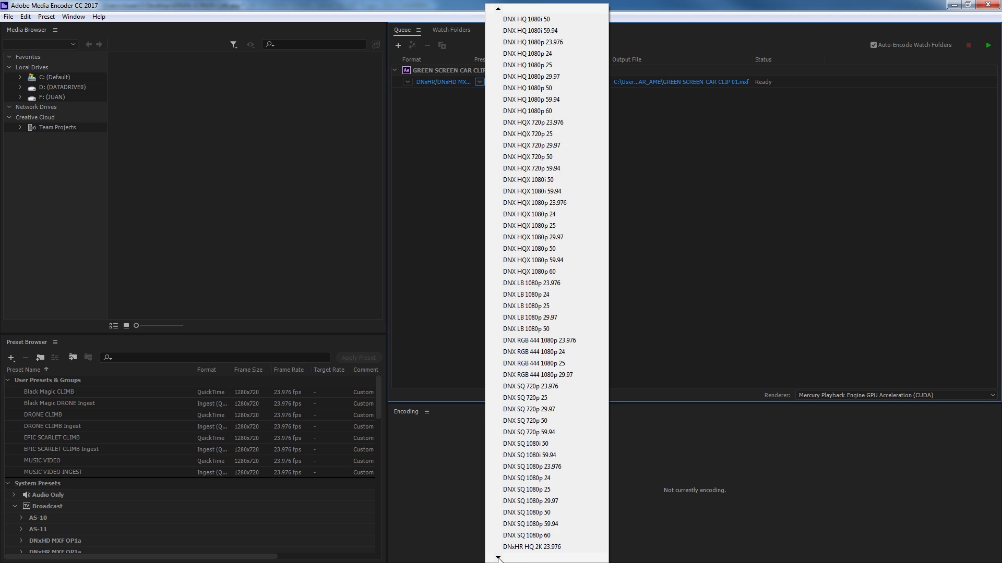
scroll(498, 557, down, 12)
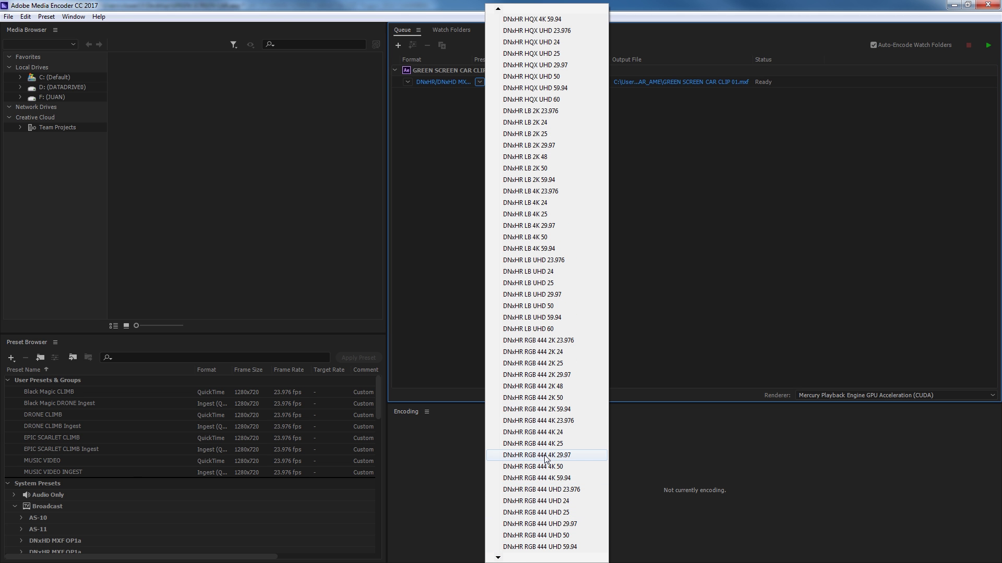
click(549, 421)
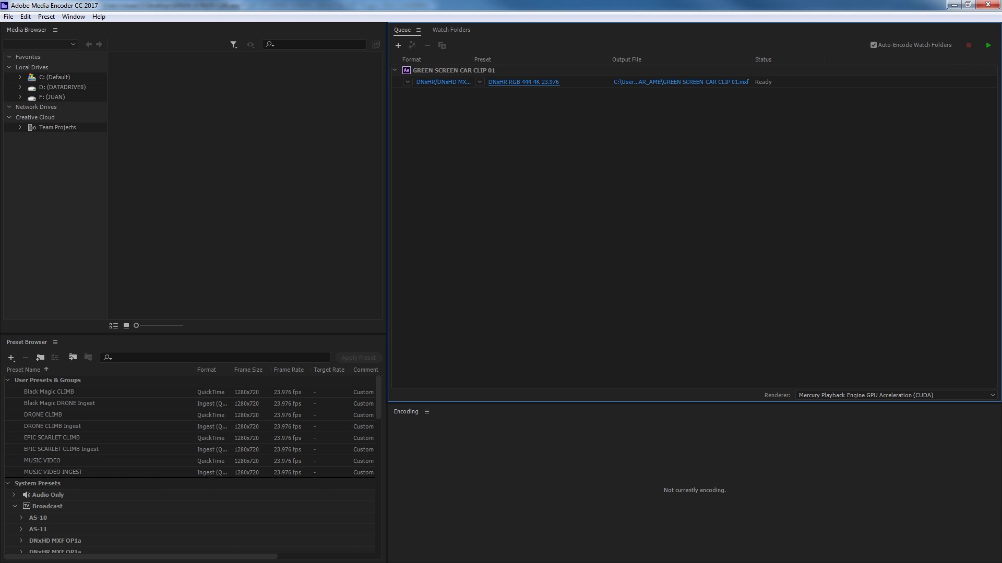
Step: Switch to Premiere Pro, select the S14 T2 CA clip in SCENE 14 and calculate its aspect ratio as 5120 / 2700 in Calculator
key(alt+Tab)
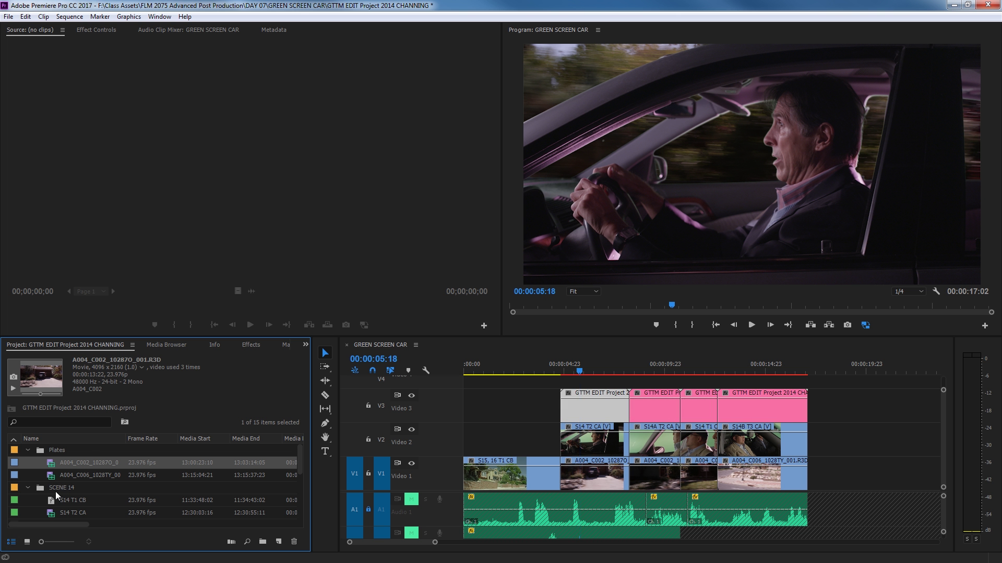
scroll(61, 493, down, 2)
click(65, 490)
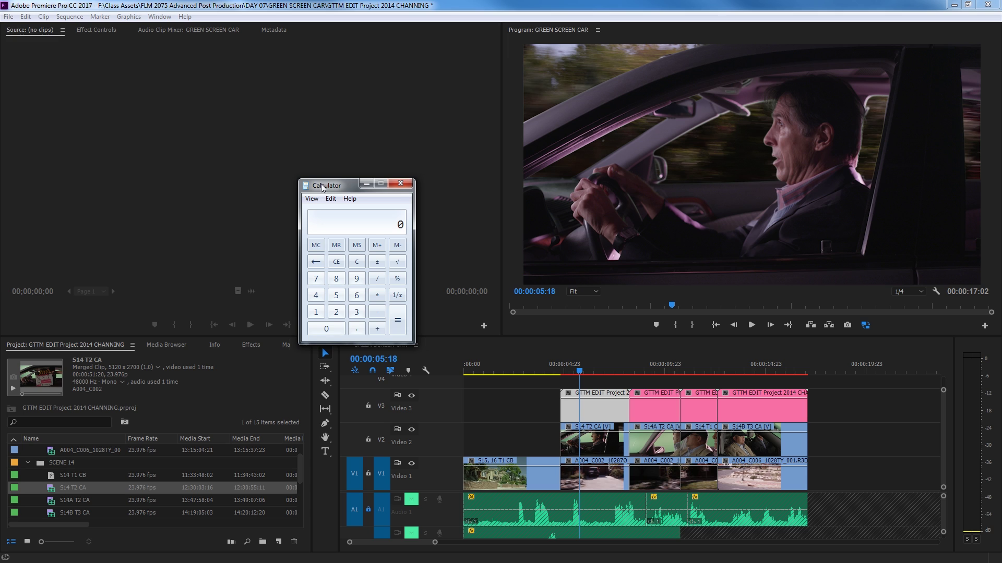
drag(323, 186, 360, 185)
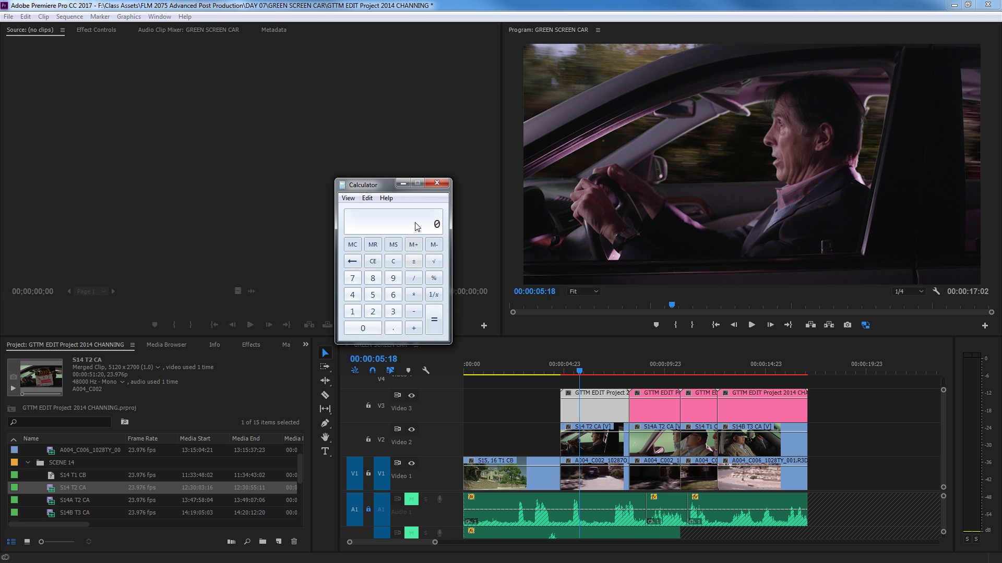
text(5120 / )
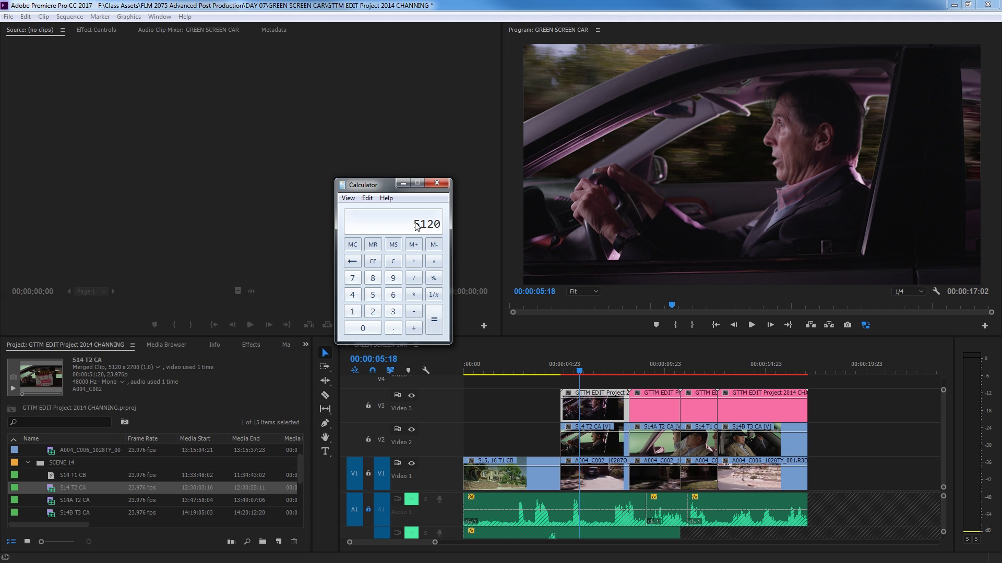
text(2700)
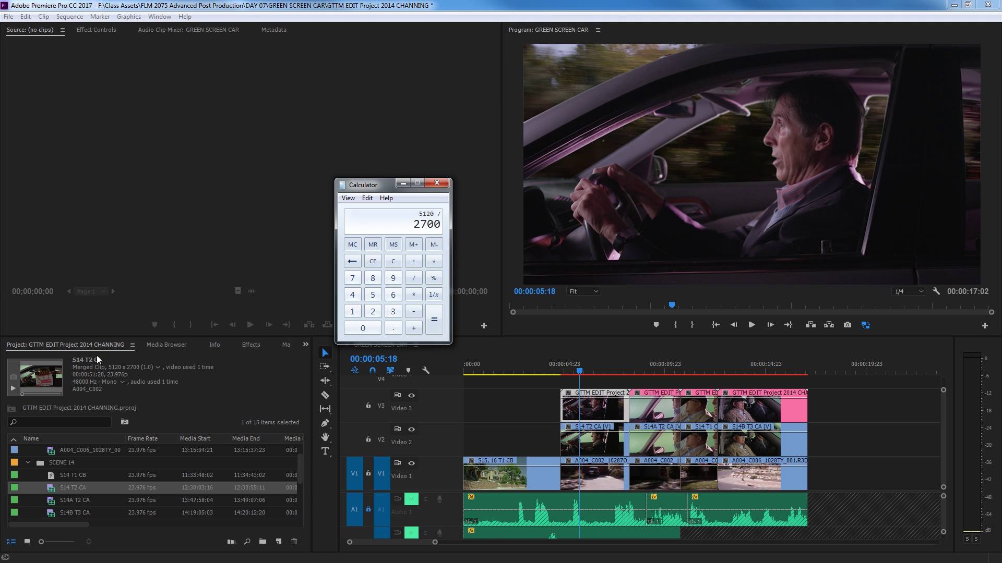
key(Return)
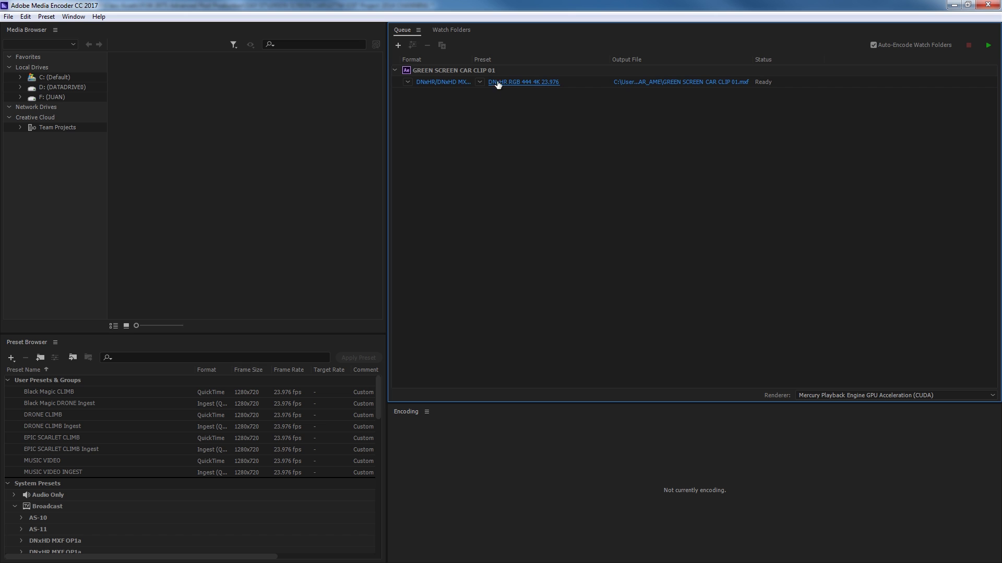
Step: Open the queued job's export settings in Adobe Media Encoder and calculate the output aspect ratio as 4096 / 2160 in Calculator
mouse_move(506, 84)
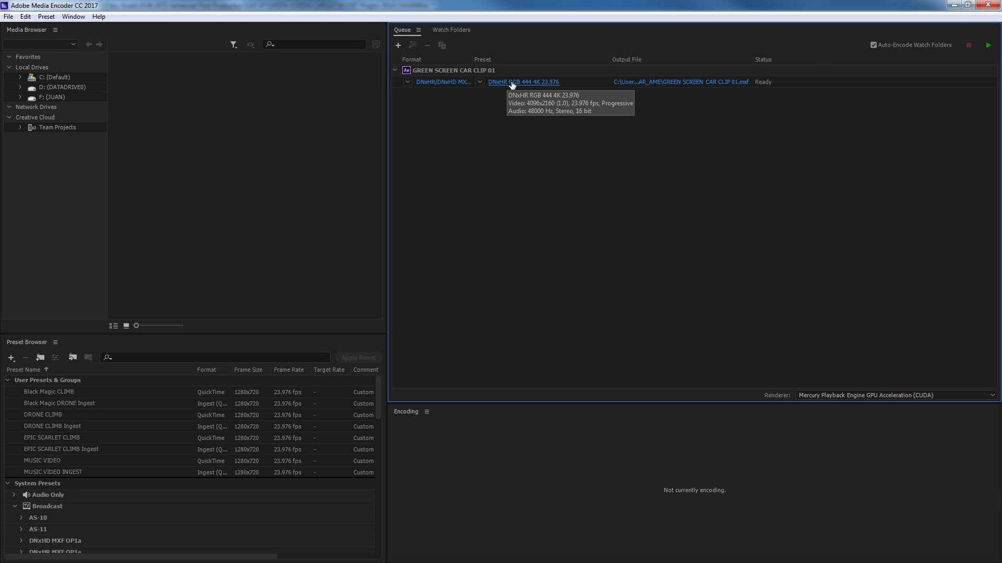
click(506, 83)
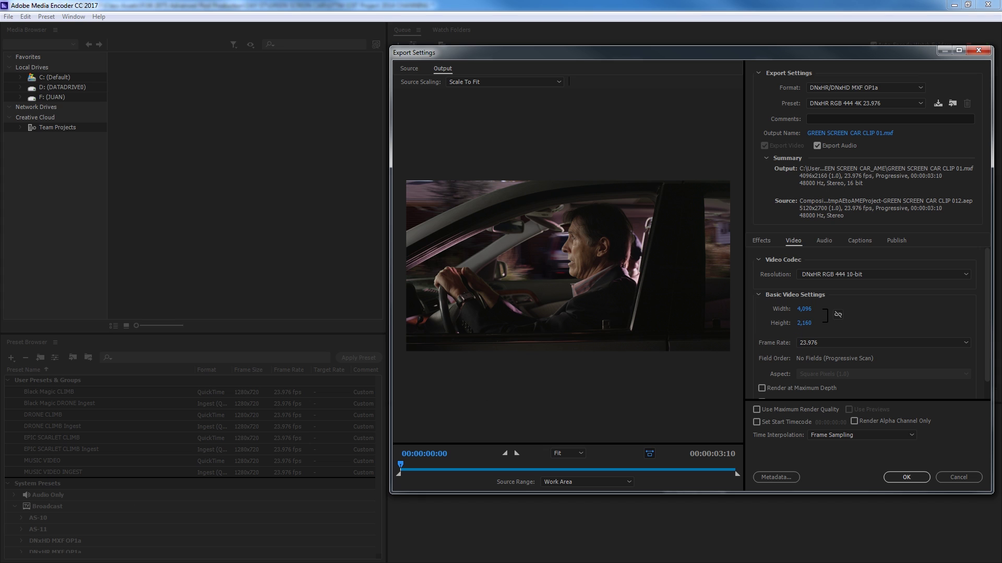
key(alt+Tab)
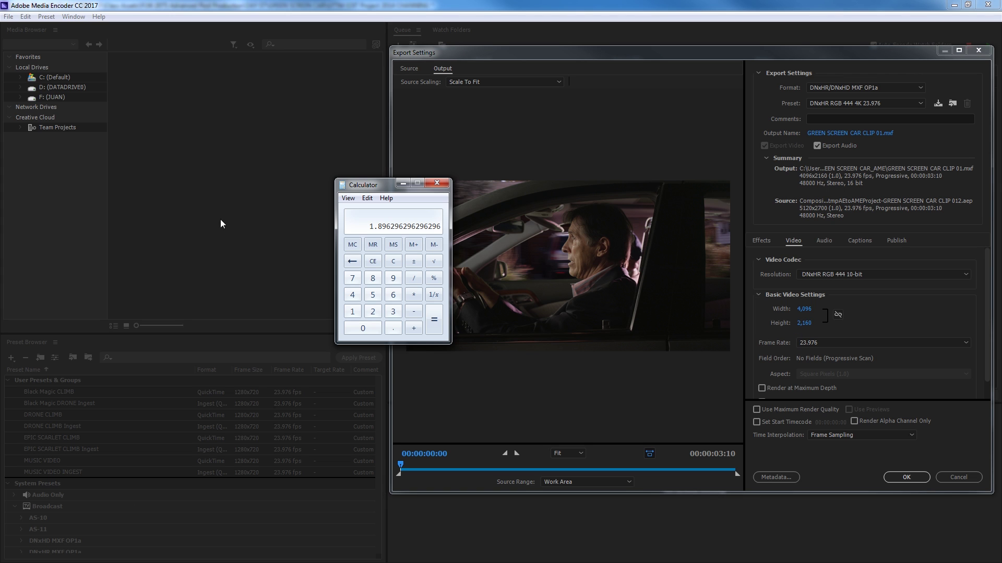
drag(384, 188, 337, 189)
text(4096)
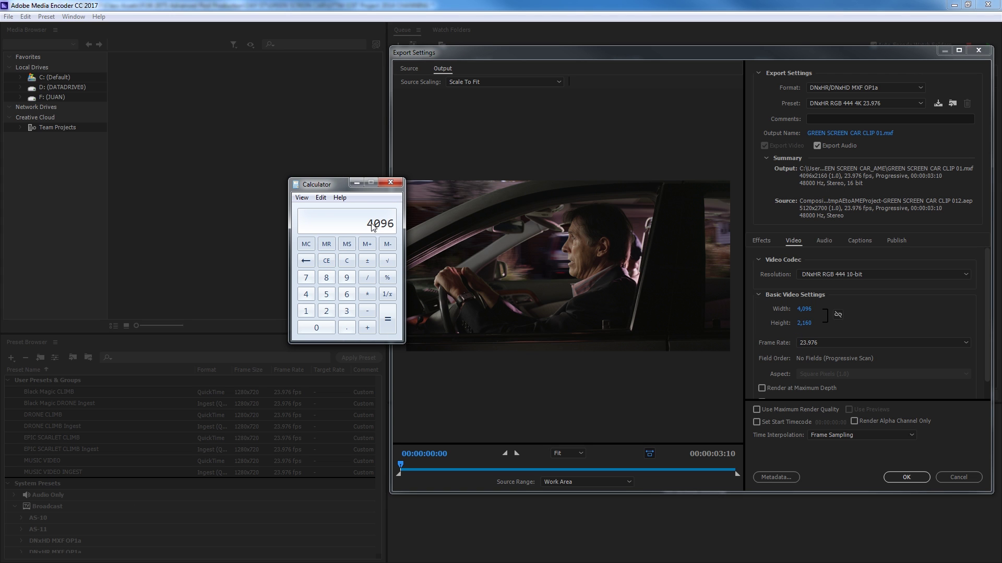
key(slash)
text(2160)
key(Return)
click(395, 185)
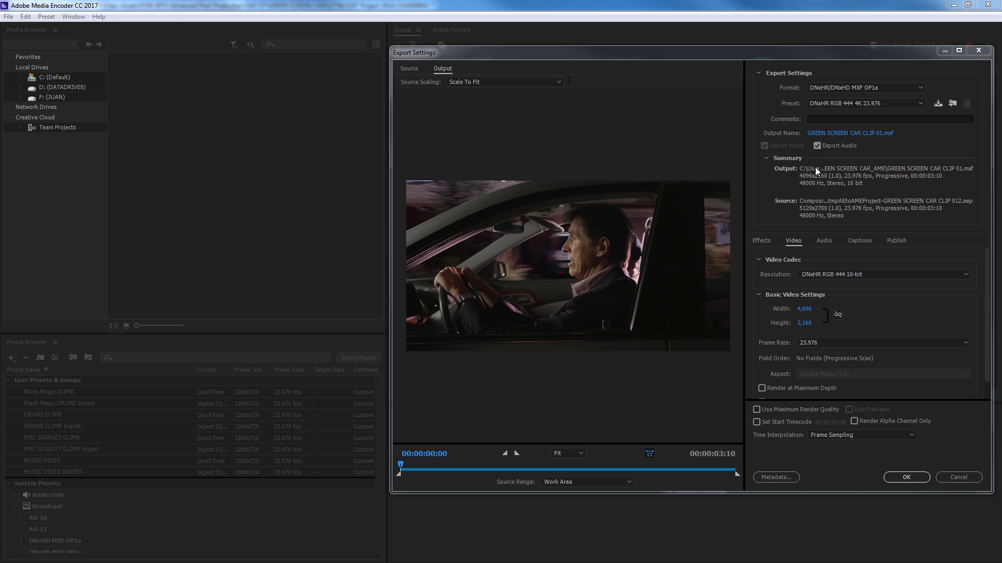
Step: Turn off audio export for the queued job and set its output file to GREEN SCREEN CAR CLIP 01 on the Desktop
click(818, 147)
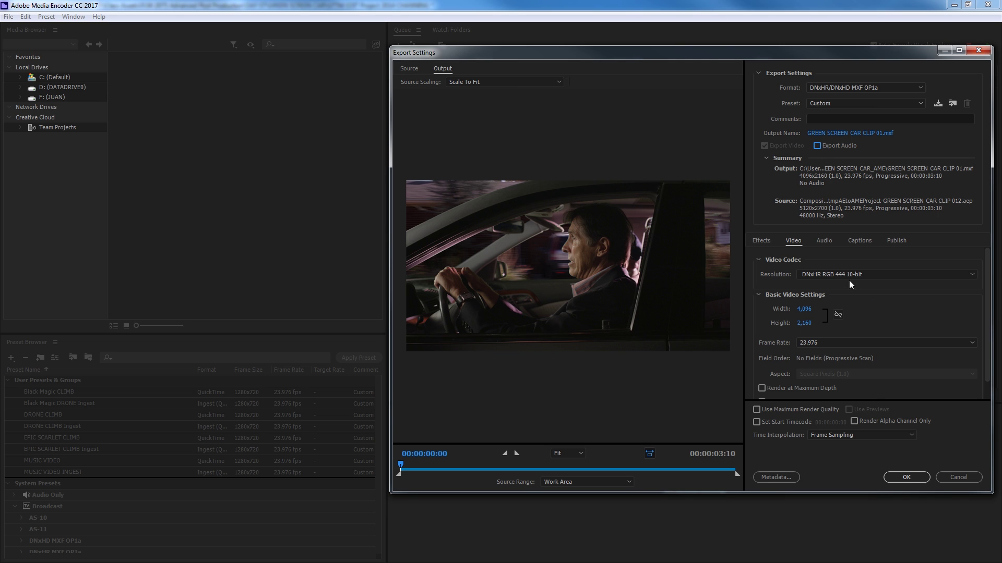
click(906, 478)
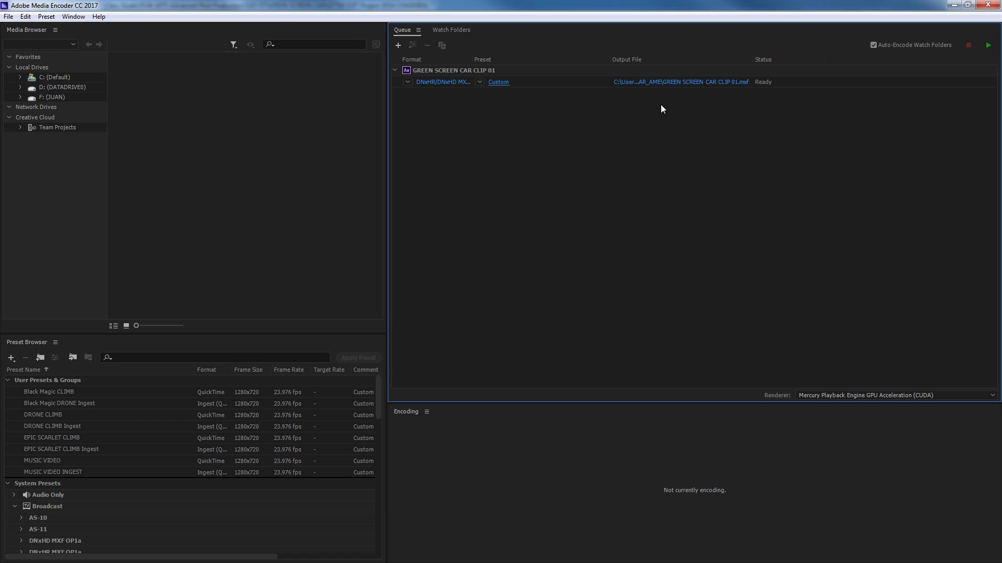
click(683, 85)
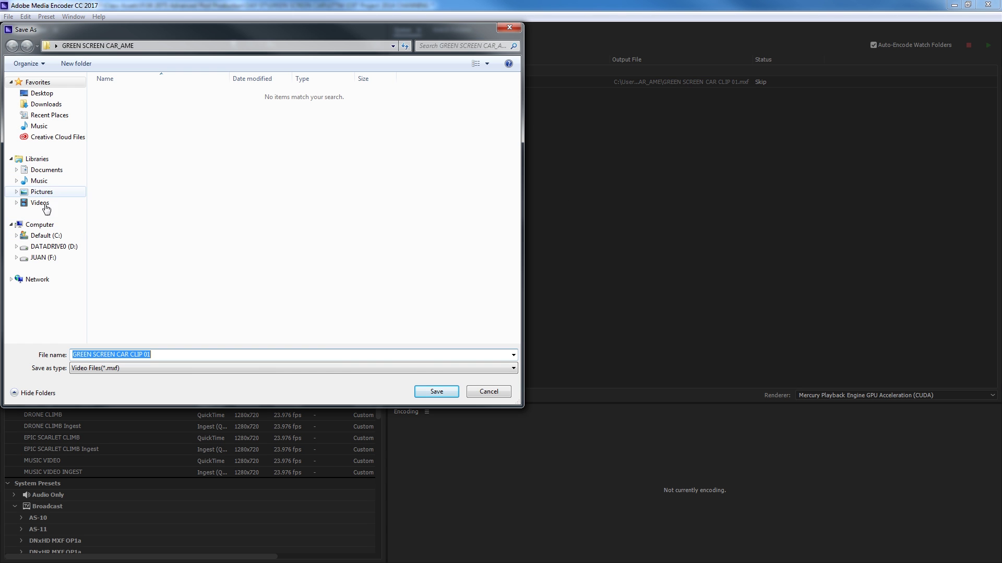
click(63, 92)
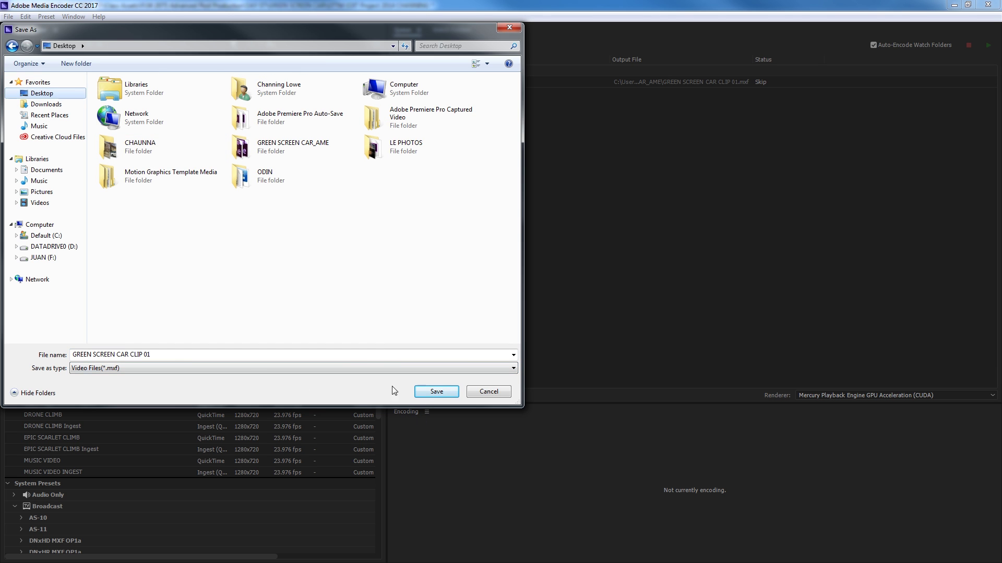
click(198, 356)
click(438, 391)
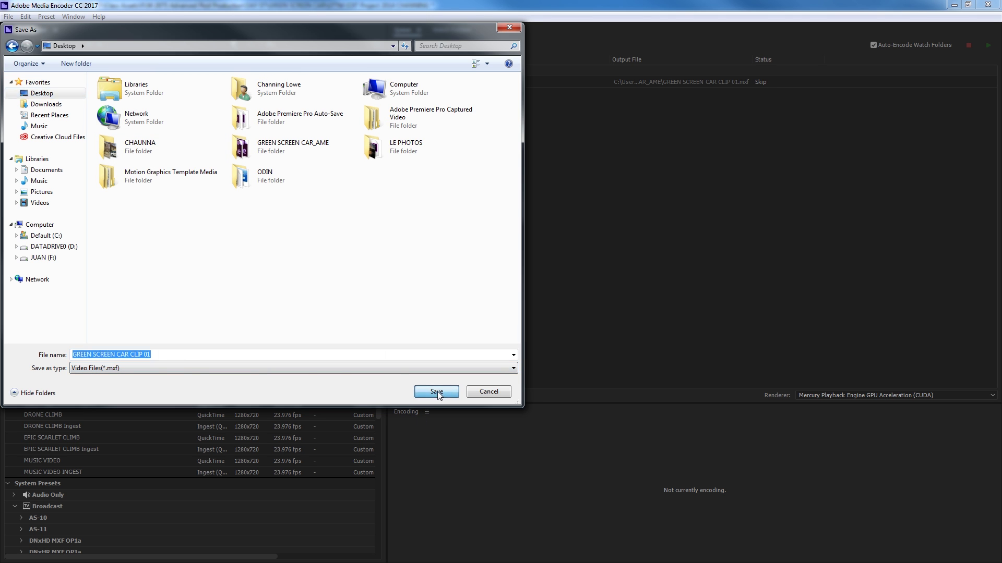
Step: Encode the queued job, close Adobe Media Encoder and return to Premiere Pro
click(988, 44)
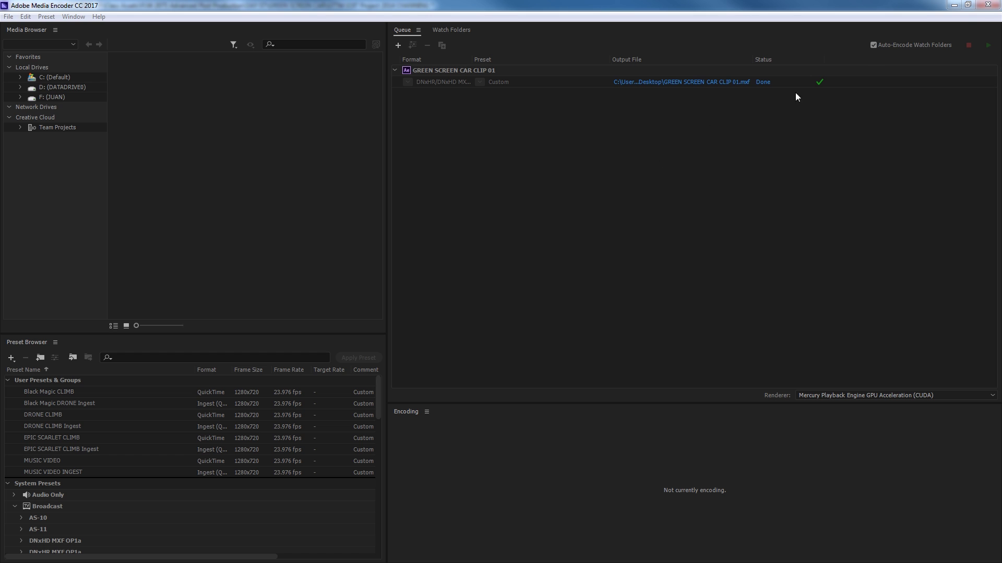
click(986, 6)
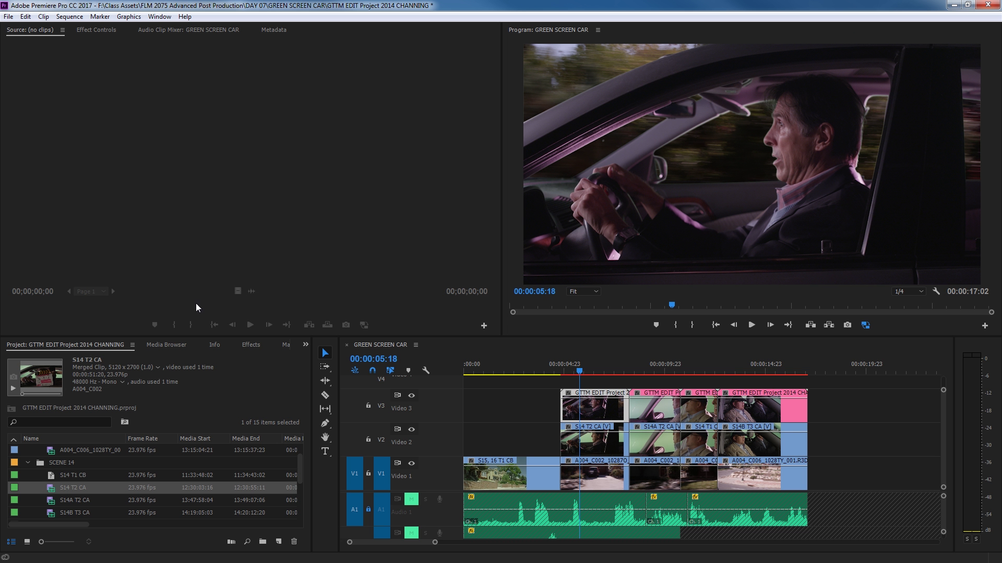
Step: Move the four linked GTTM EDIT Project compositions into a new bin named AFTER EFFECTS
click(28, 462)
key(grave)
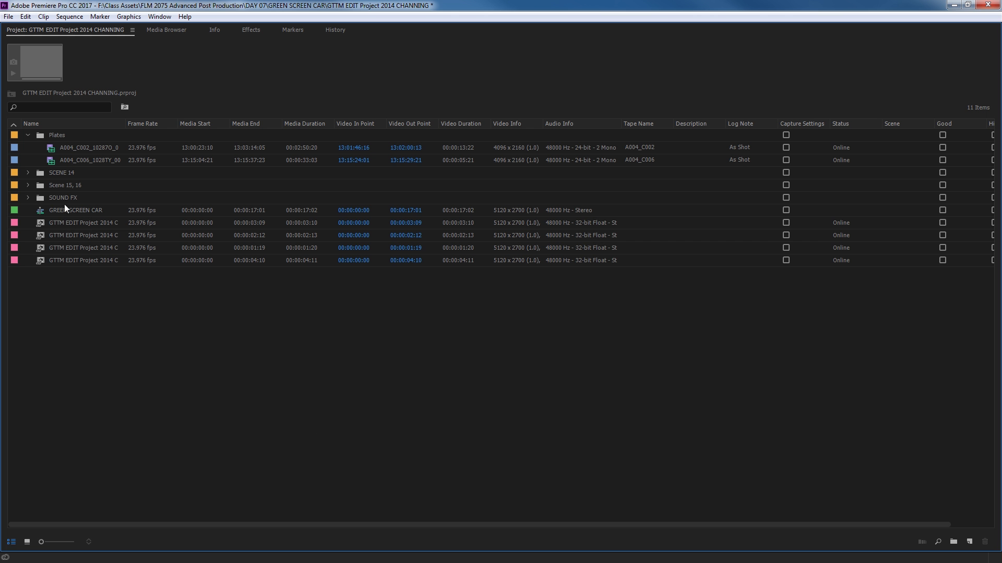
click(28, 135)
drag(60, 260, 43, 200)
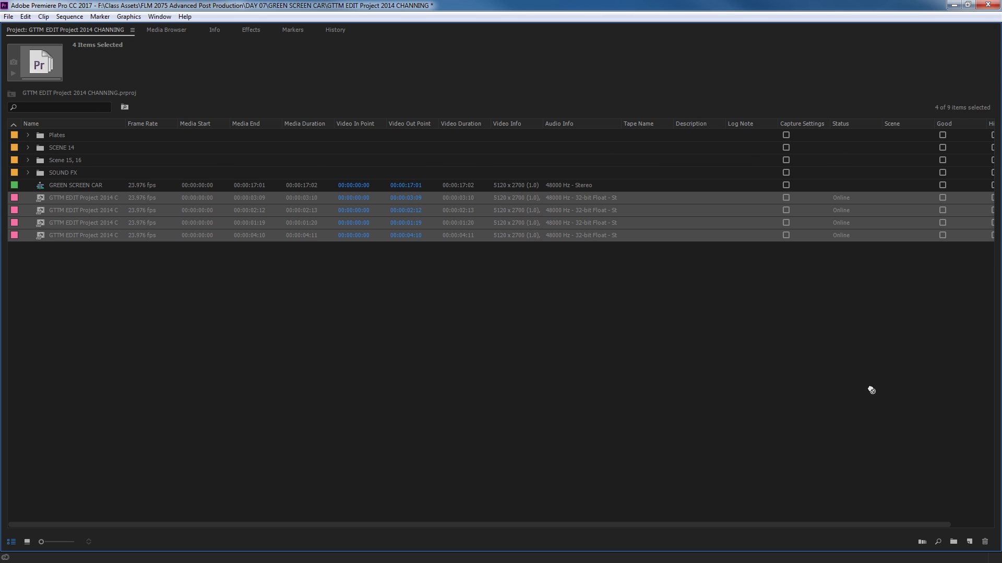
drag(871, 390, 953, 542)
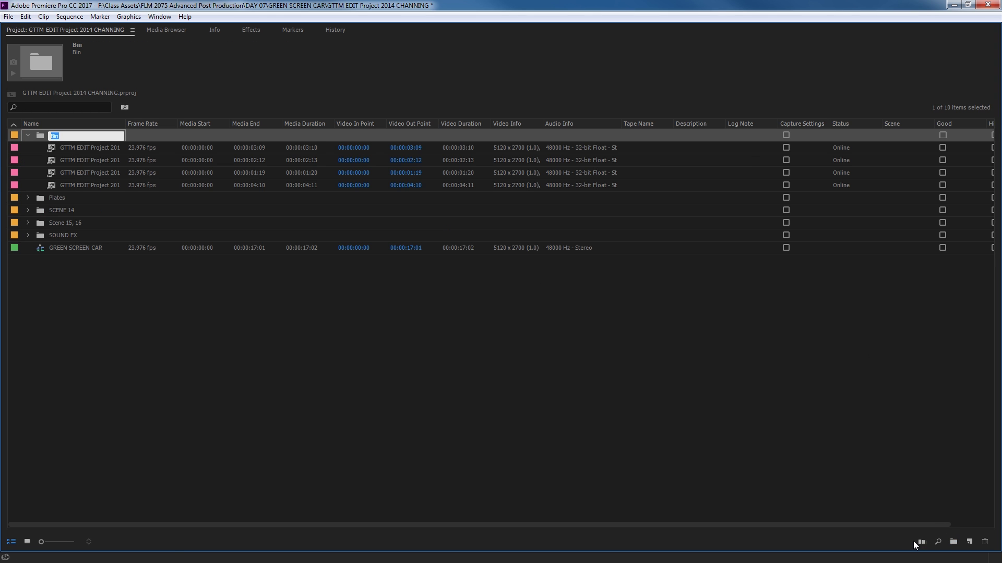
text(AFTER EFFECTS)
key(Return)
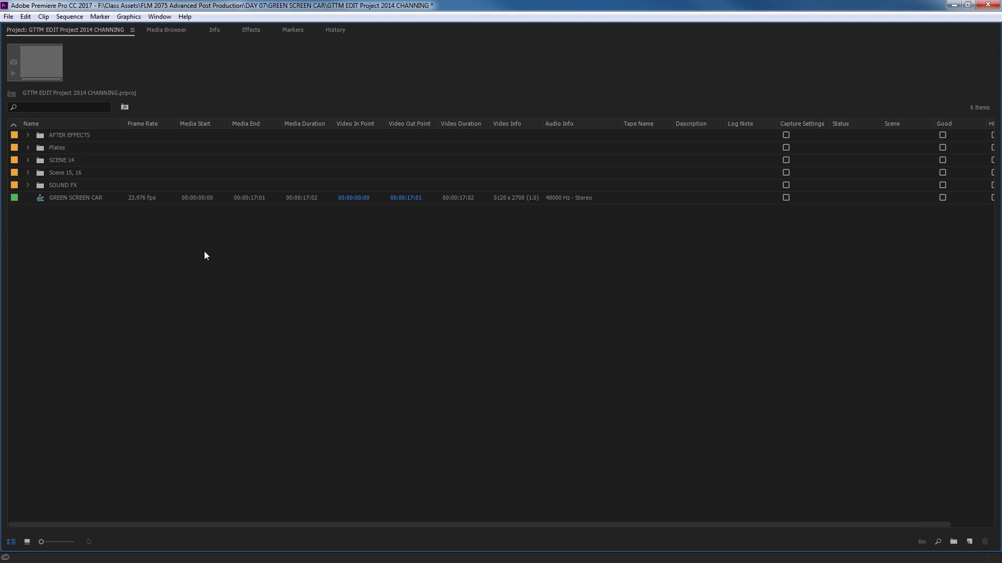
Step: Create an empty bin named EFFECT CLIPS at the project's top level
key(ctrl+b)
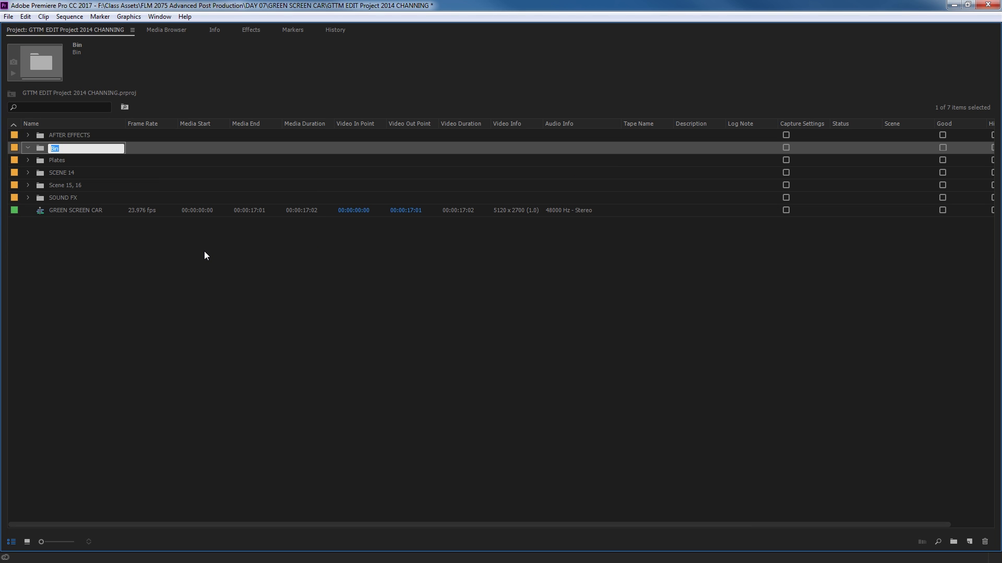
text(EFFECT CLIPS)
key(Return)
click(204, 251)
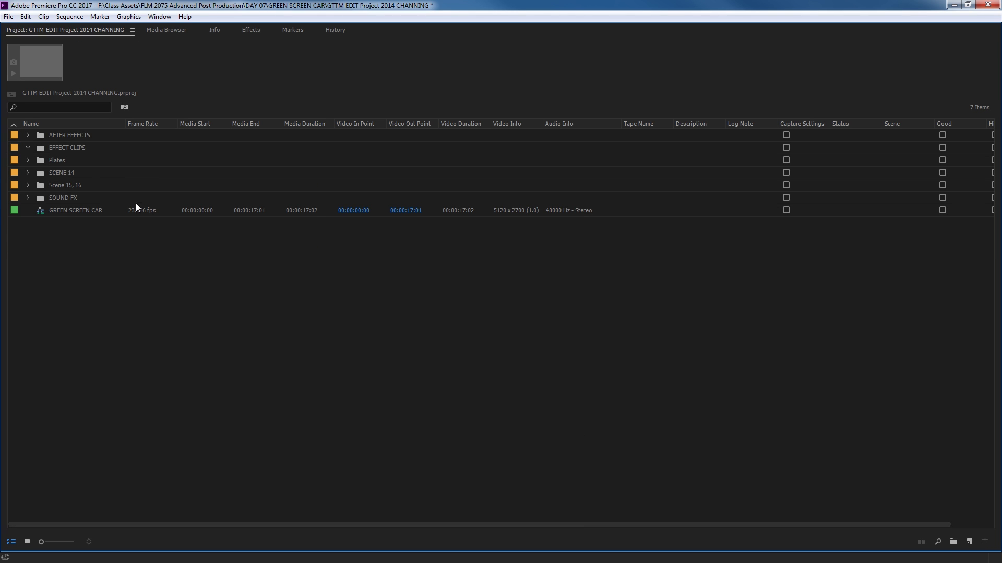
Step: Import GREEN SCREEN CAR CLIP 01 from the Desktop into the EFFECT CLIPS bin
click(39, 149)
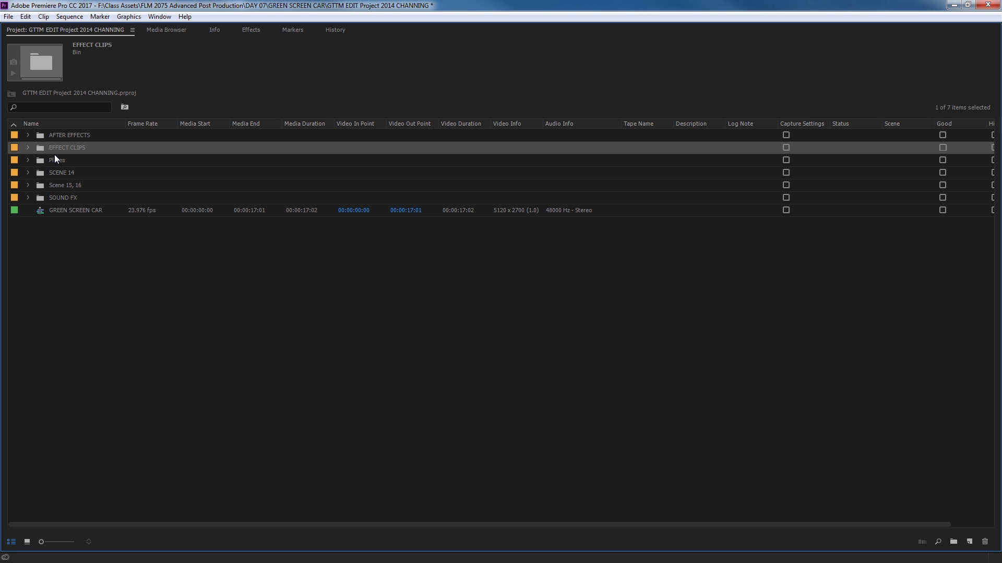
key(ctrl+i)
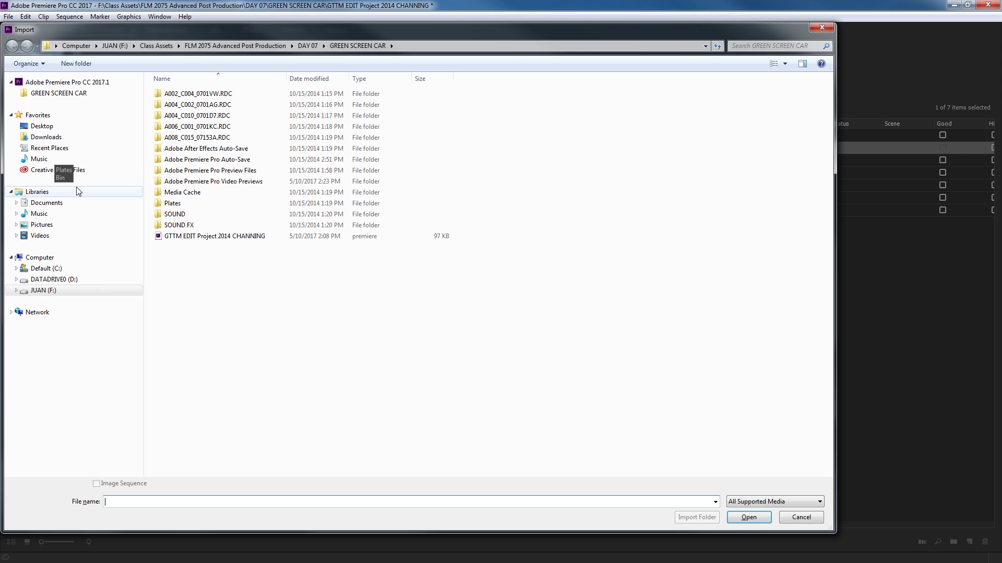
click(46, 126)
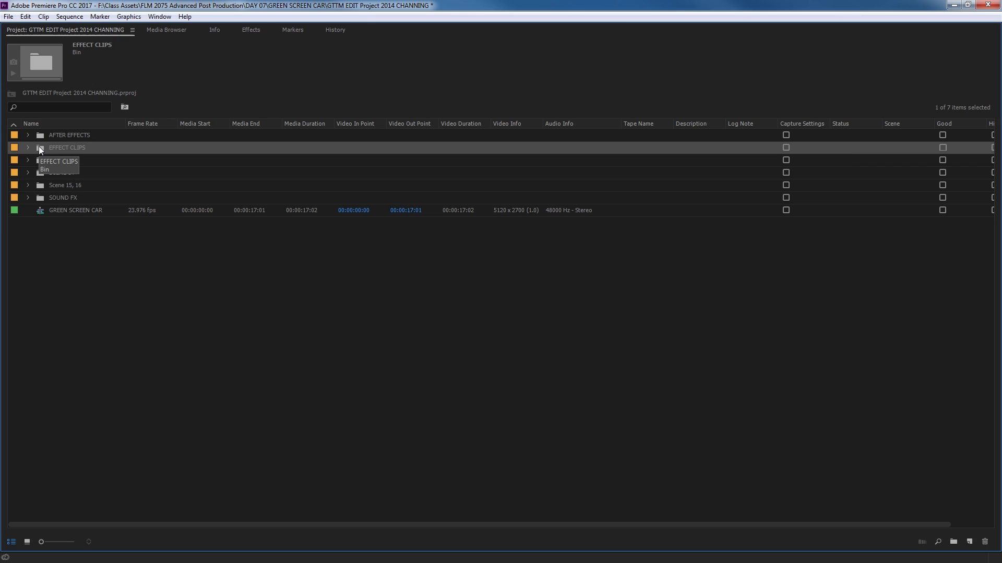
key(ctrl+i)
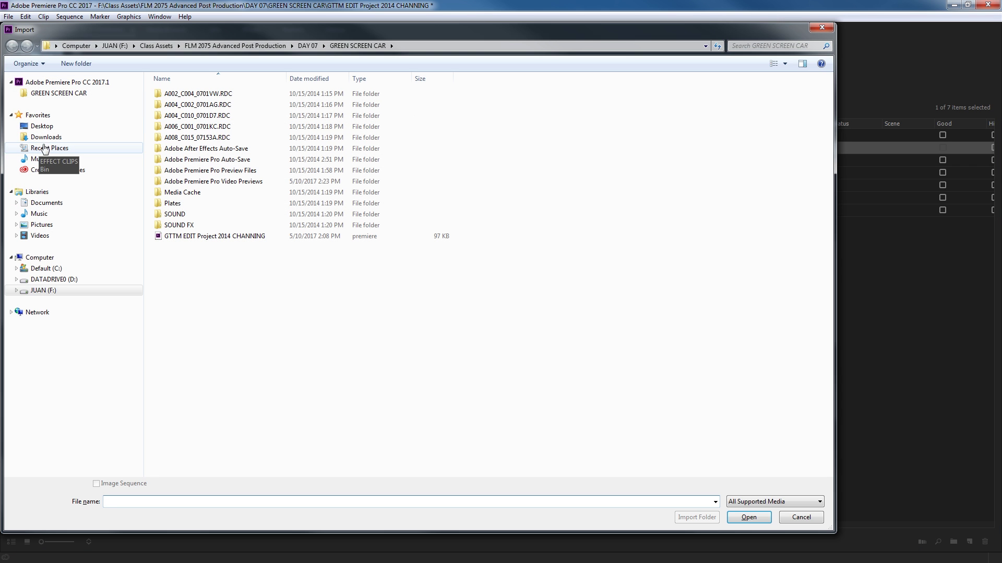
click(79, 128)
click(480, 176)
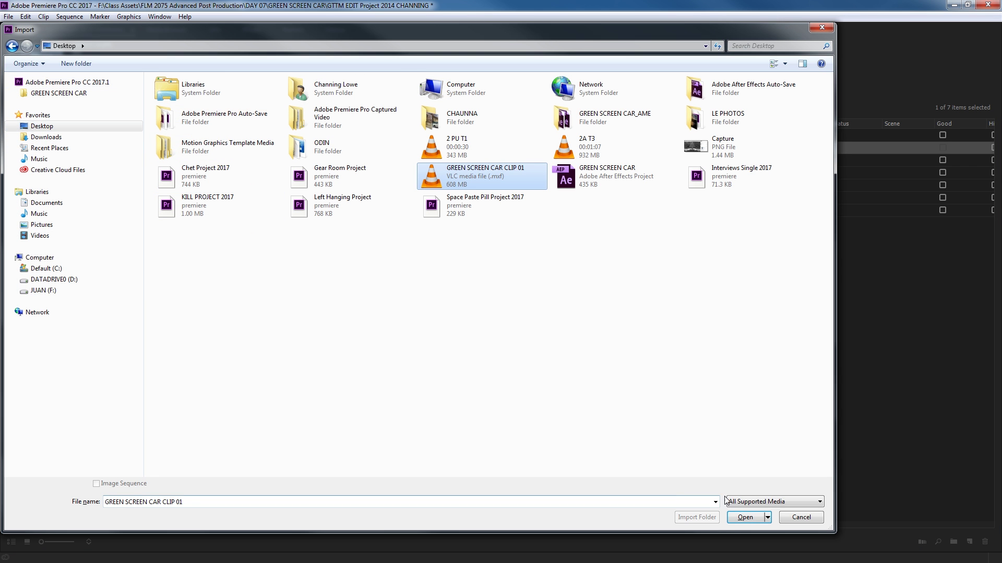
click(745, 518)
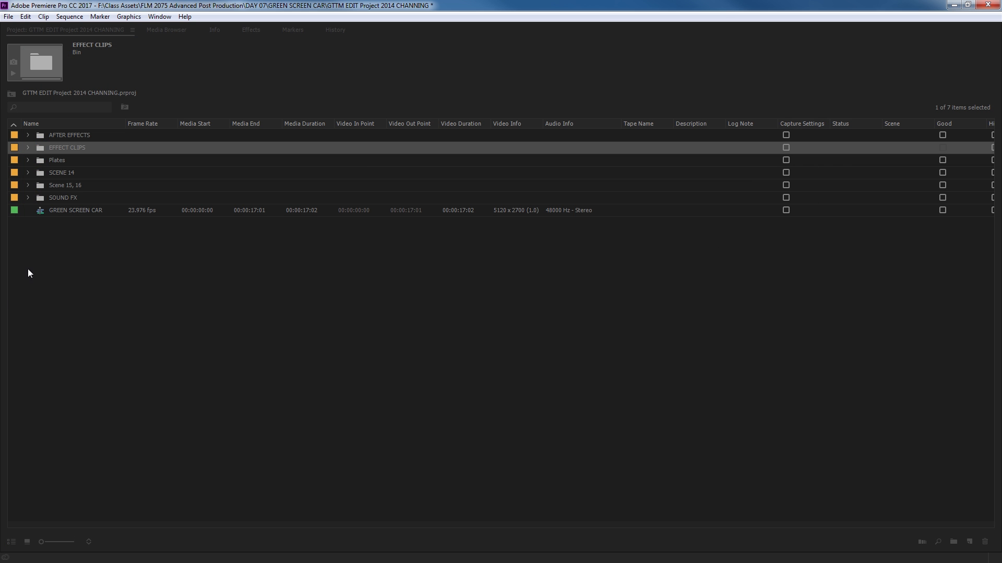
Step: Place the rendered GREEN SCREEN CAR CLIP 01 on Video 4, directly above the first linked composition in the sequence
key(grave)
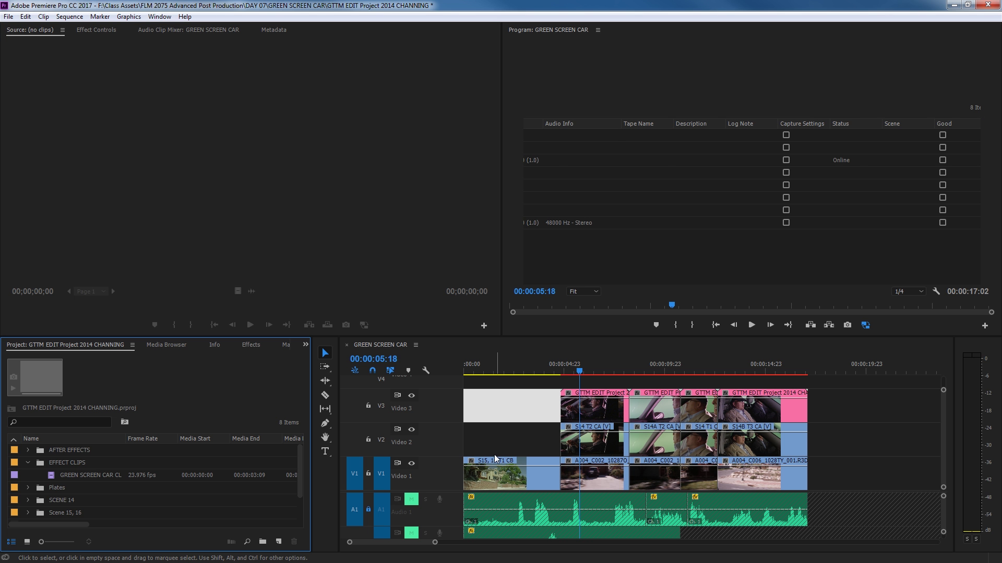
drag(525, 445, 548, 436)
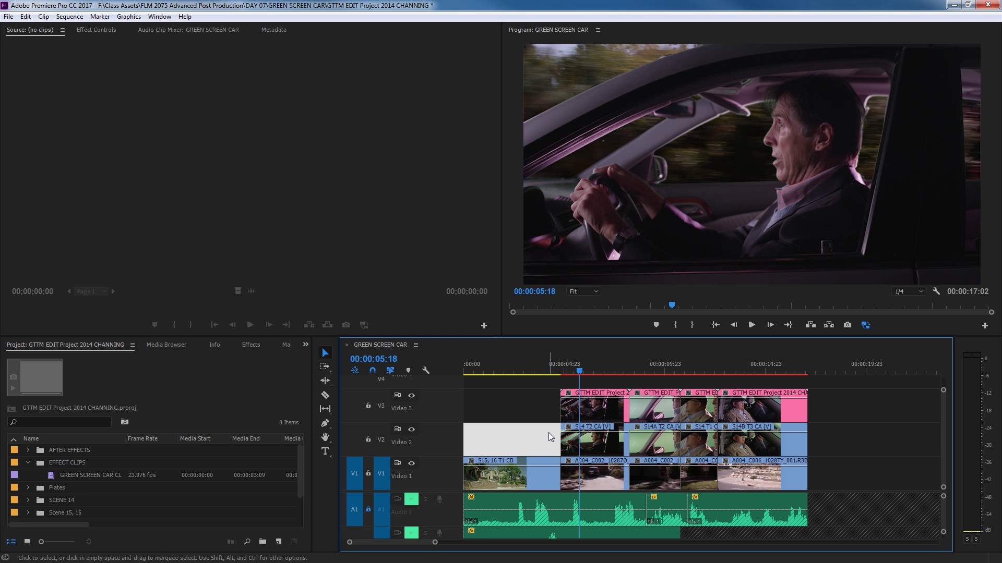
key(shift+minus)
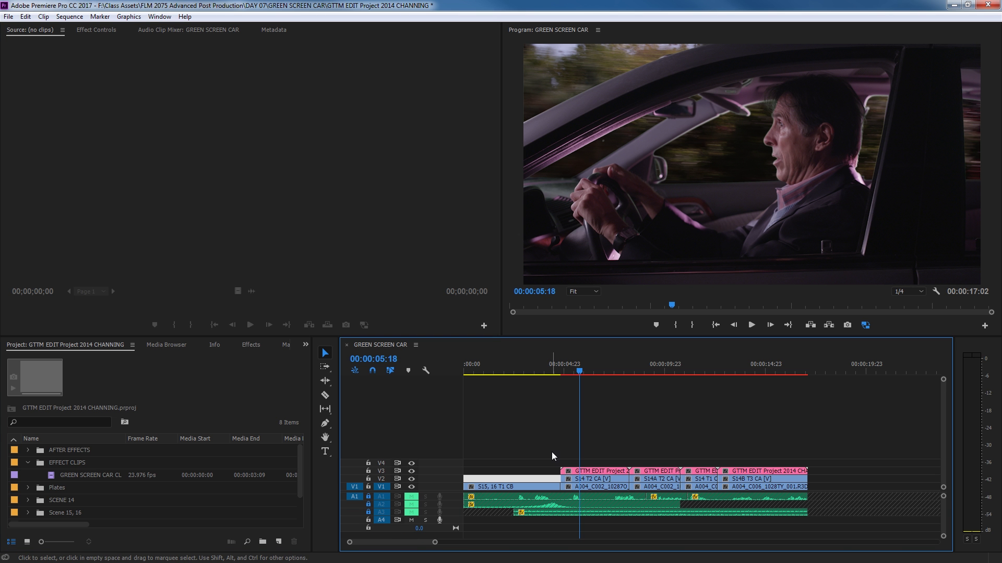
drag(52, 478, 579, 471)
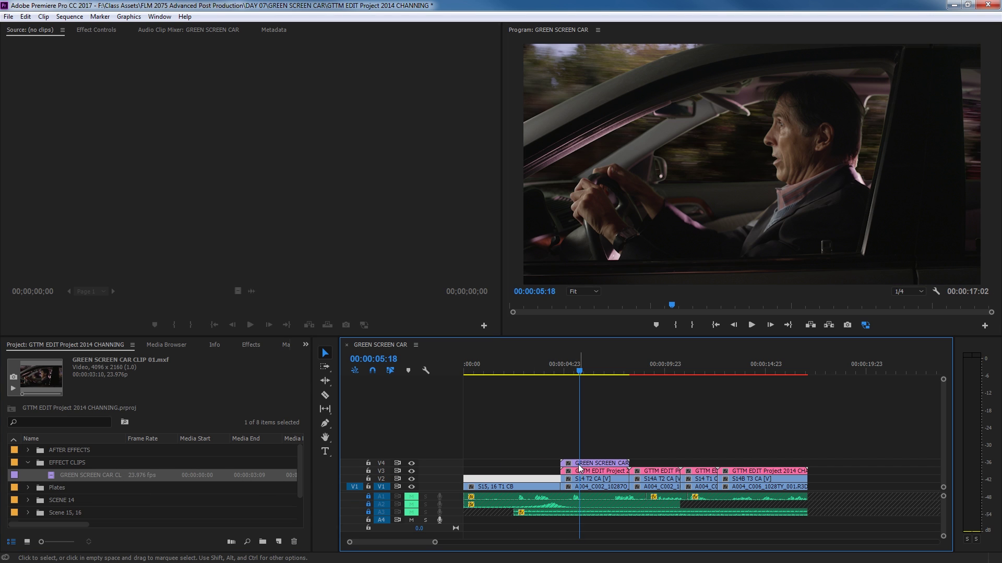
key(shift+equal)
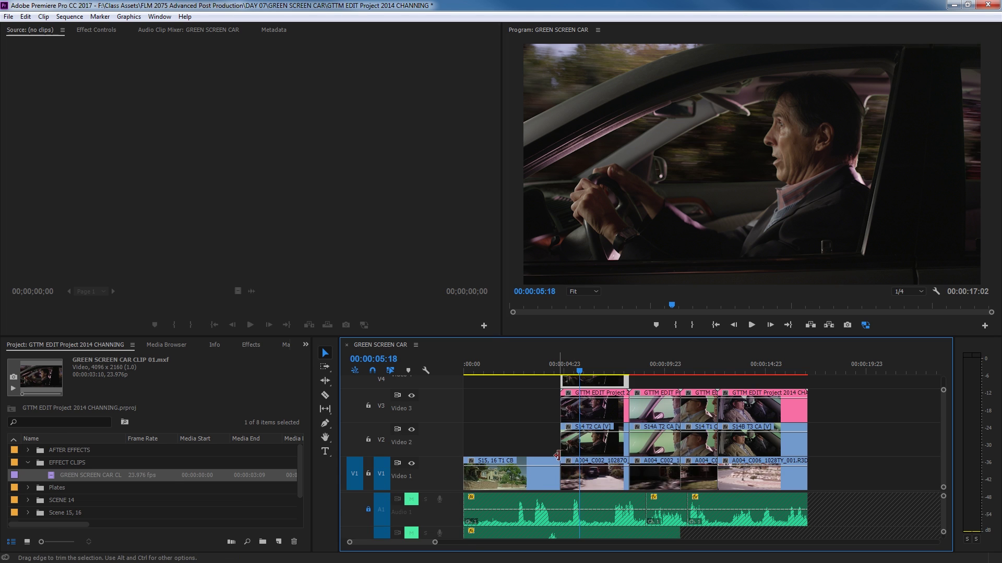
Step: Examine the stacked shot in the enlarged timeline, selecting the original green screen clip, plate, linked composition and rendered clip in turn
key(grave)
click(246, 380)
click(249, 362)
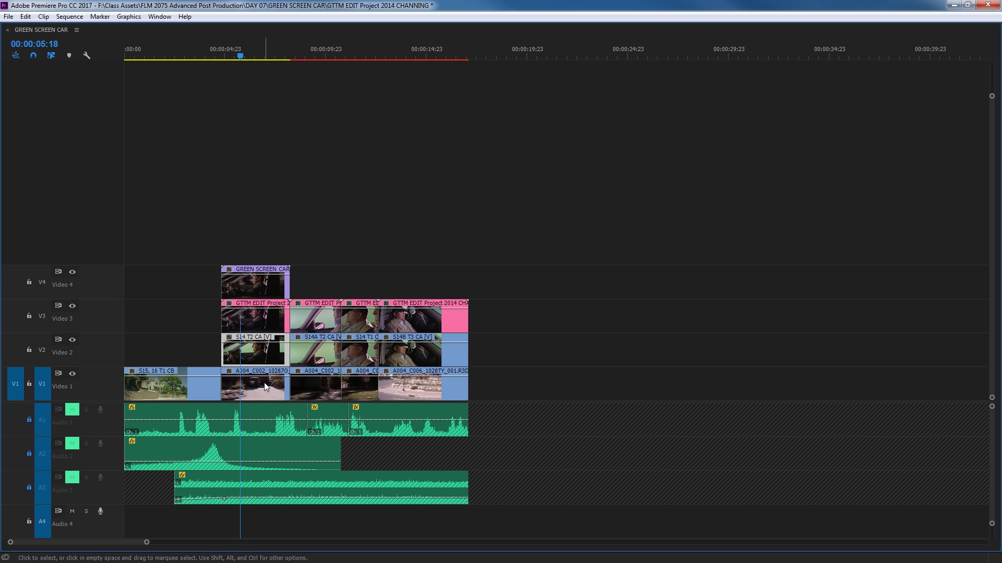
click(264, 383)
click(271, 336)
click(259, 317)
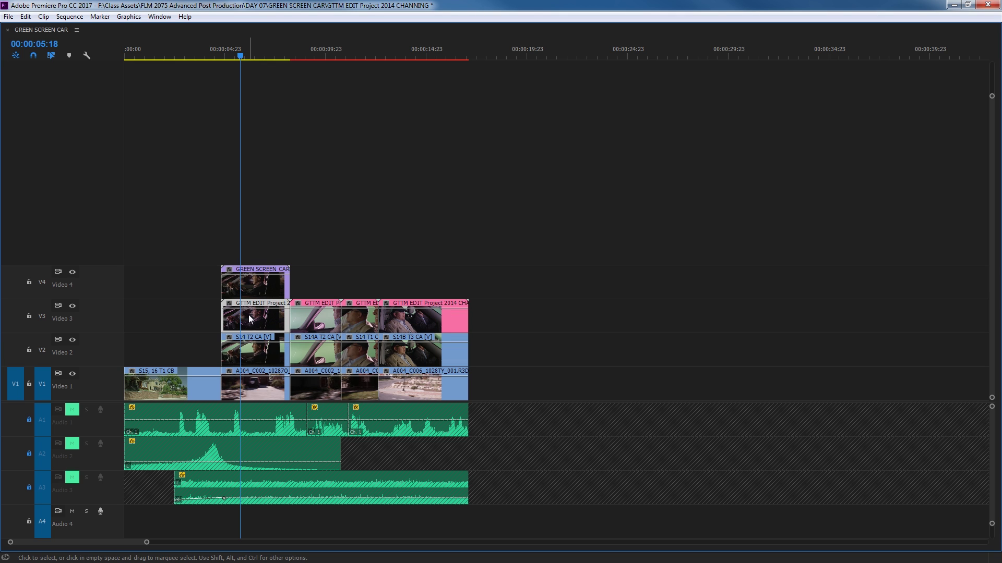
click(253, 294)
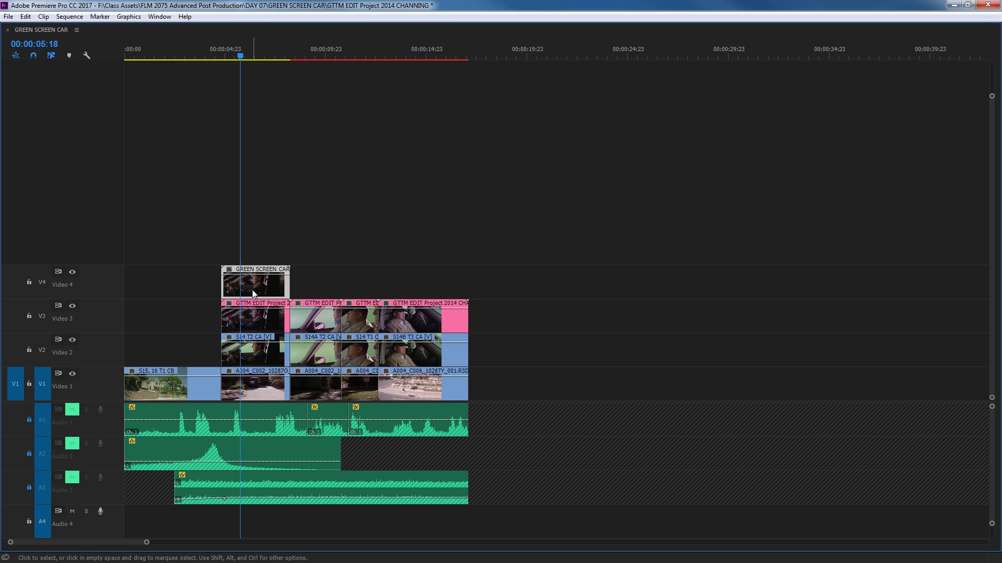
click(254, 320)
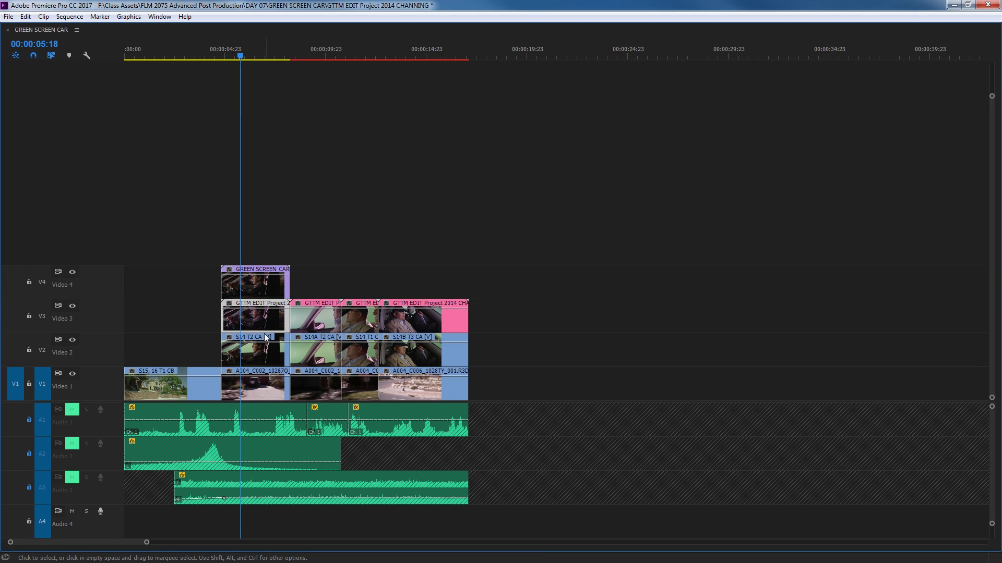
Step: Close After Effects, saving GREEN SCREEN CAR.aep, and reopen the first linked composition on Video 3 from Premiere Pro with Edit Original
key(grave)
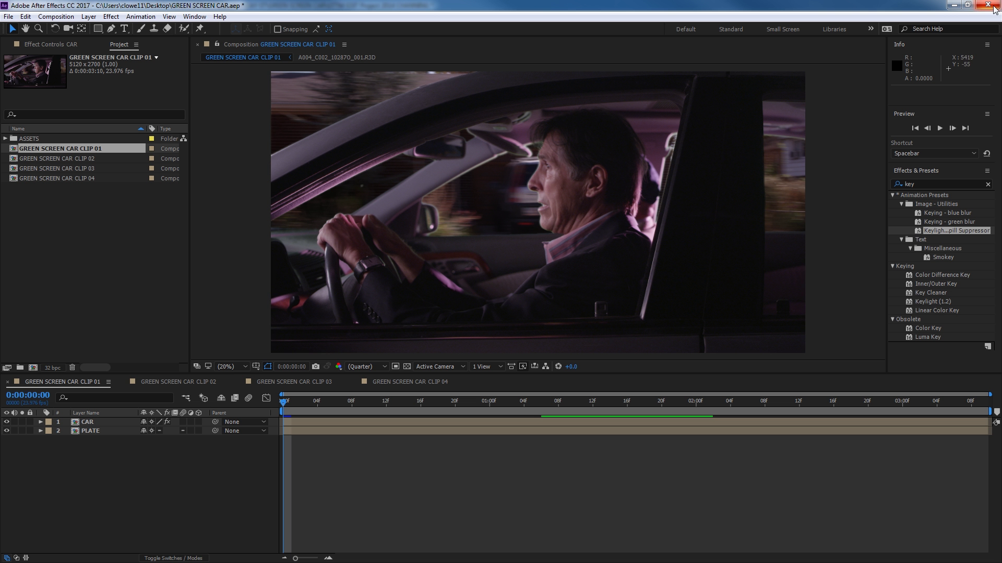
click(987, 4)
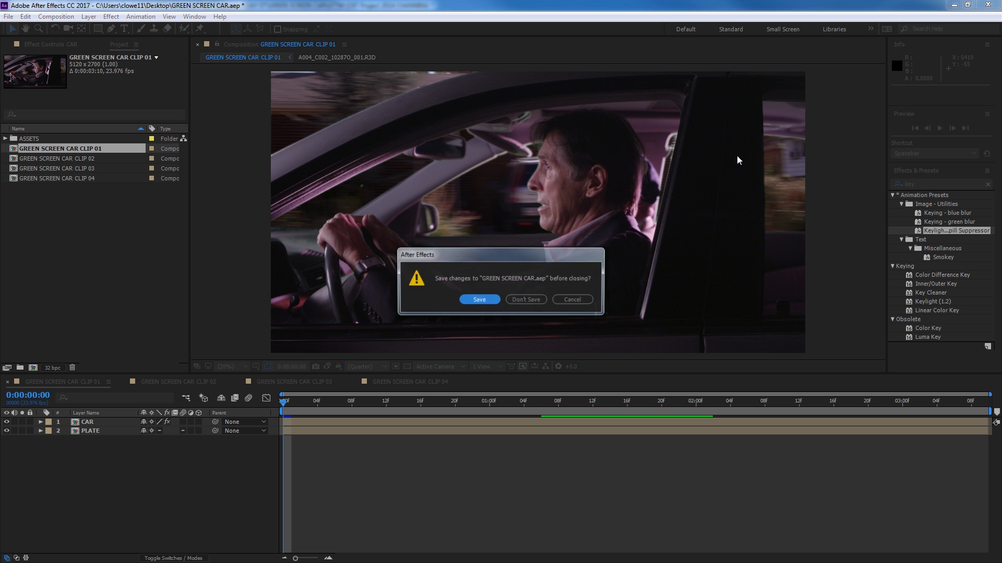
key(Return)
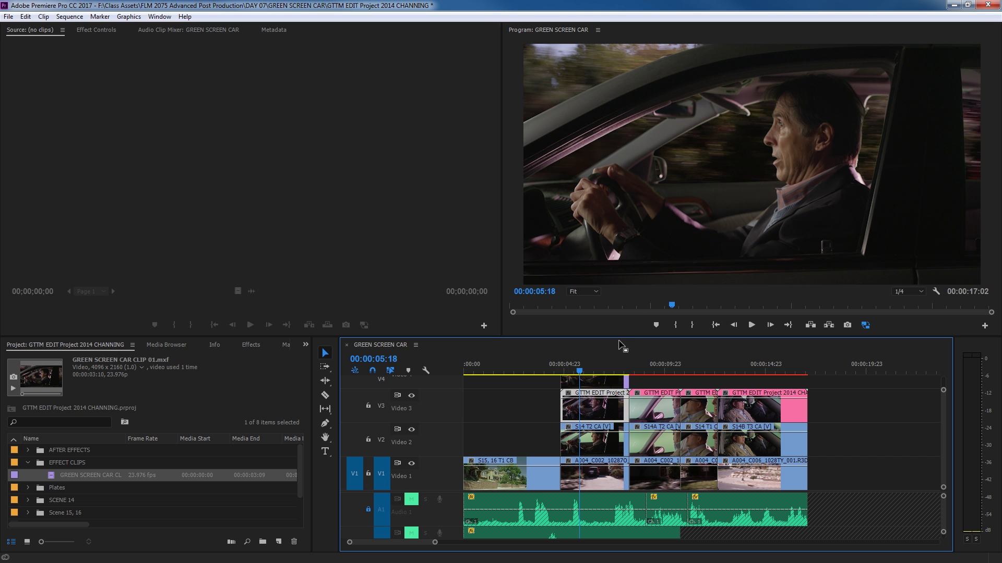
right_click(596, 414)
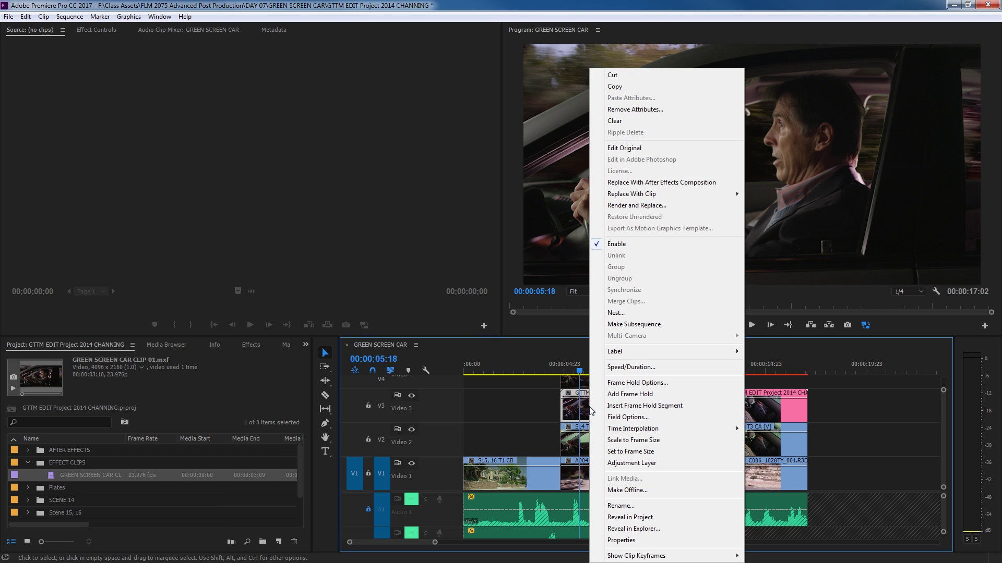
click(650, 152)
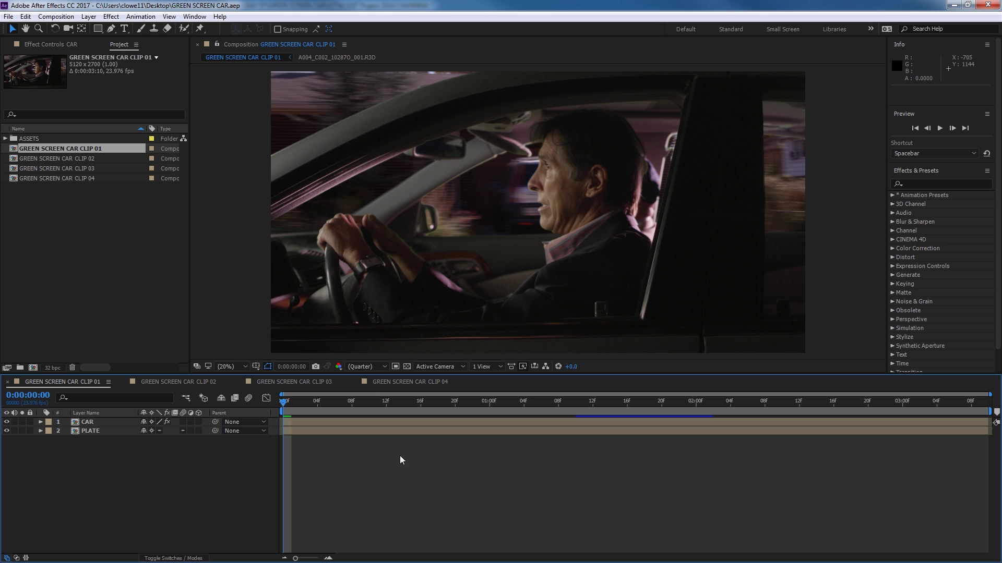
Step: Add a HELLO text layer to the GREEN SCREEN CAR CLIP 01 composition at frame 0:00:00:09 and position it across the driver's lower body
click(360, 402)
click(124, 29)
click(395, 230)
text(HELLO)
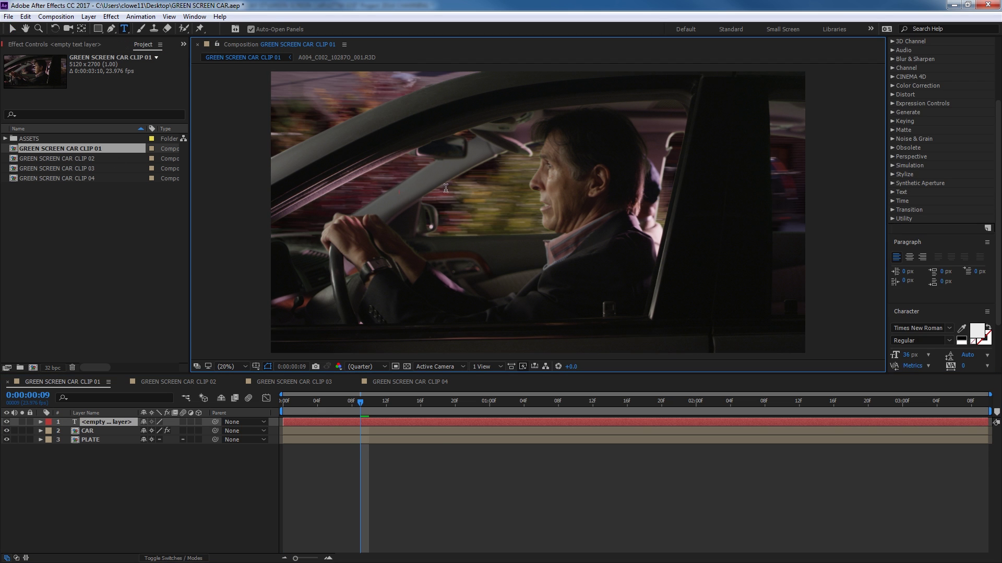
key(Escape)
drag(586, 217, 583, 270)
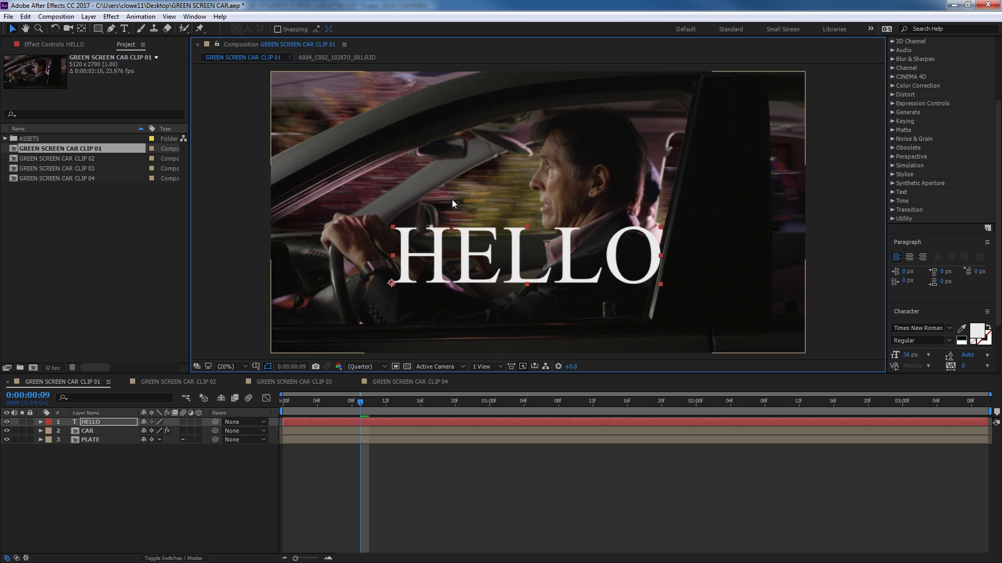
Step: Switch to Premiere Pro, turn off the Video 4 track output and compare the linked clip with its After Effects composition
click(953, 5)
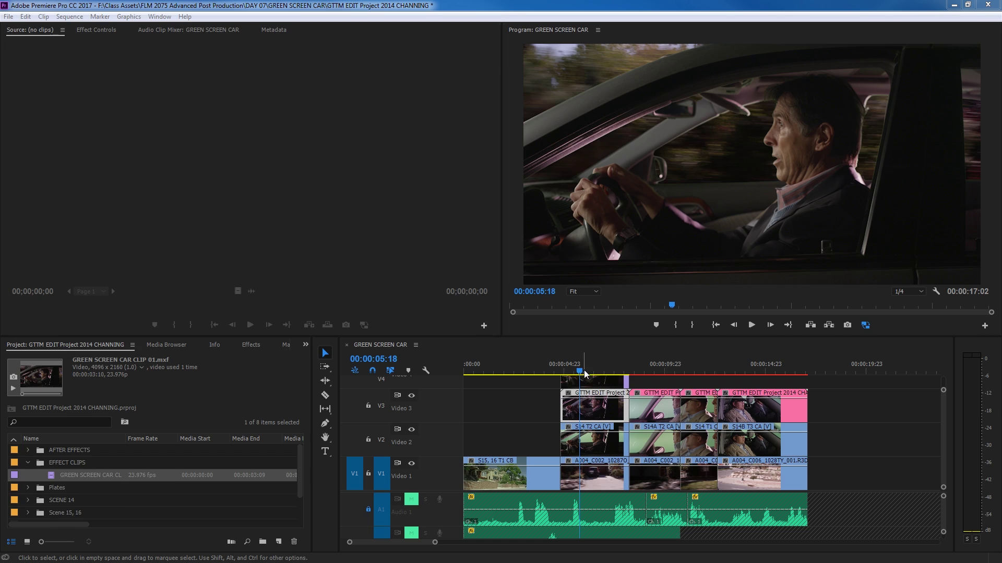
key(grave)
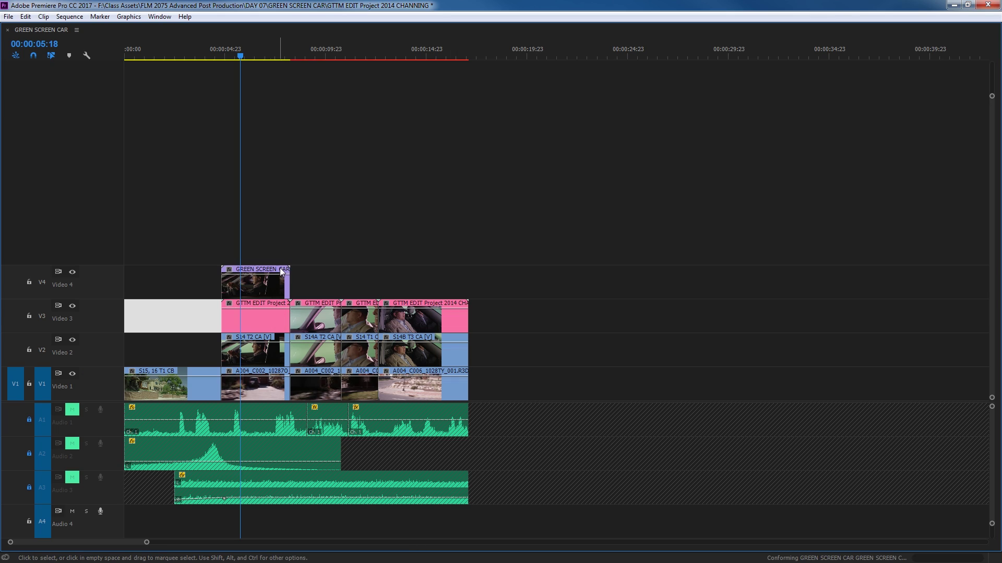
click(73, 272)
key(grave)
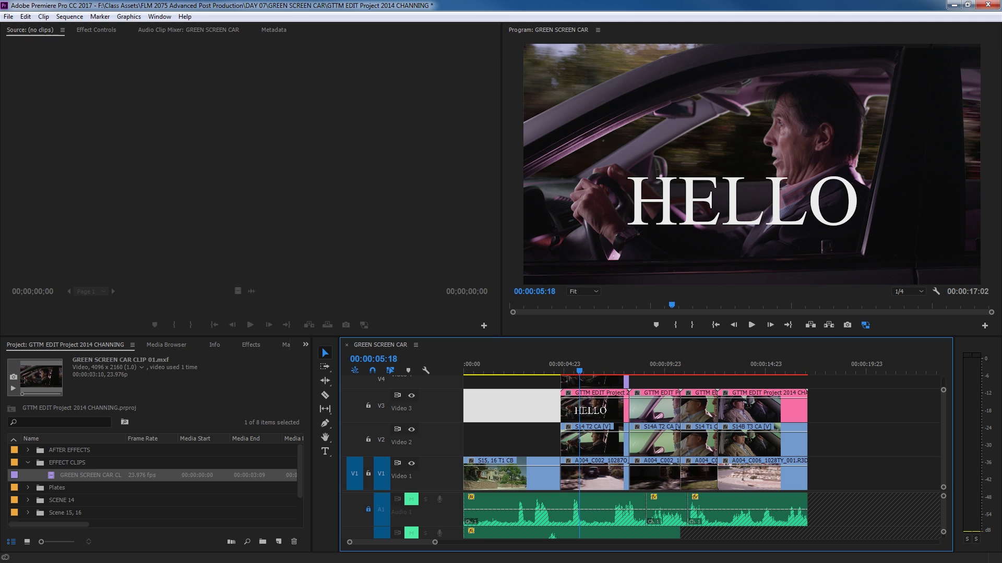
key(alt+Tab)
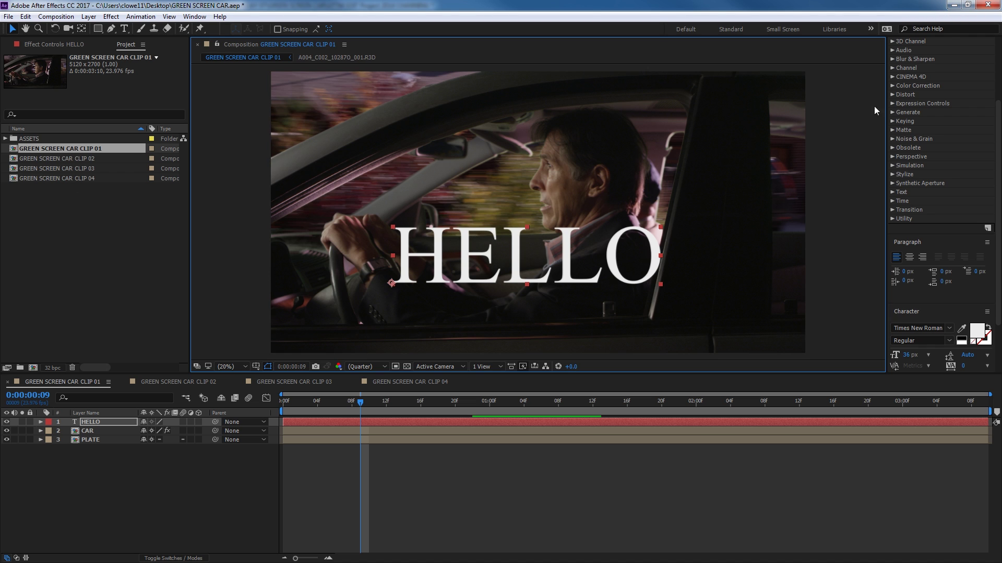
click(953, 5)
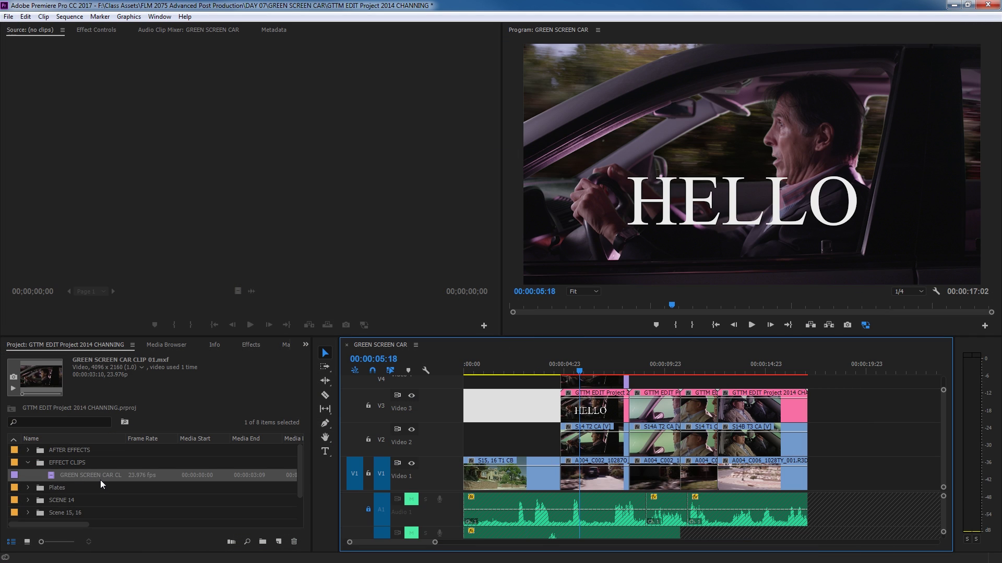
Step: Turn the Video 4 track output back on and move the playhead to 00:00:09:01, over the second linked composition
click(590, 386)
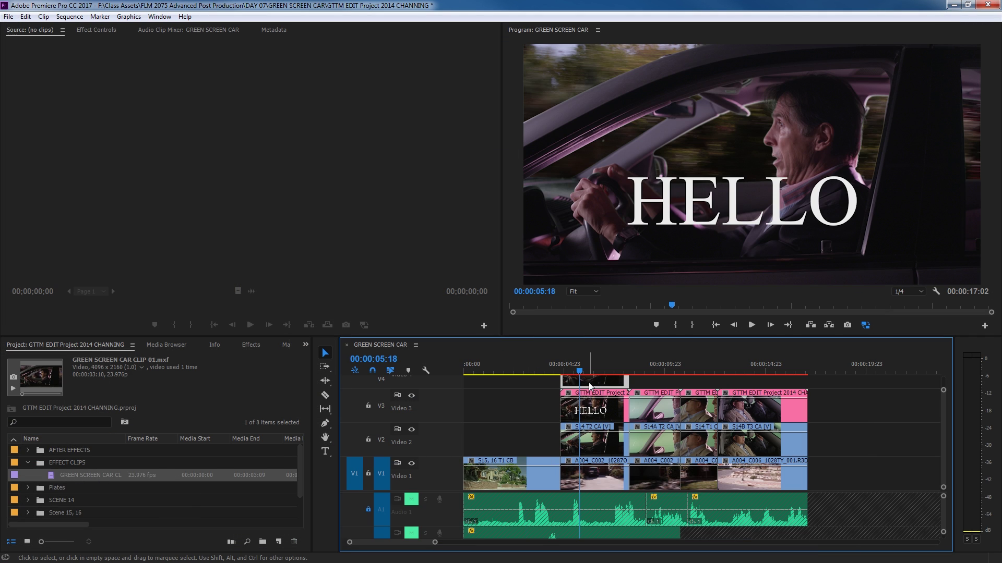
key(grave)
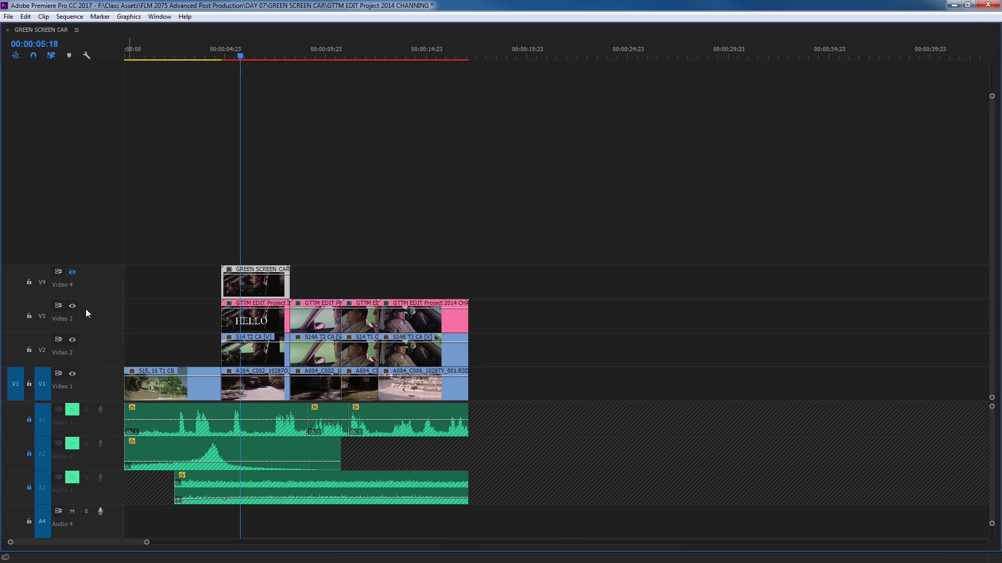
key(grave)
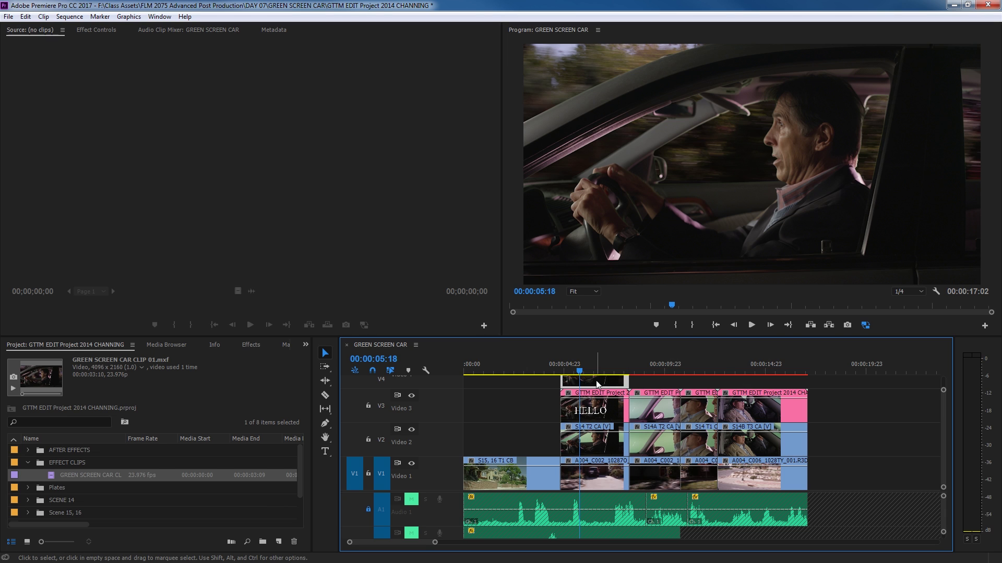
click(593, 407)
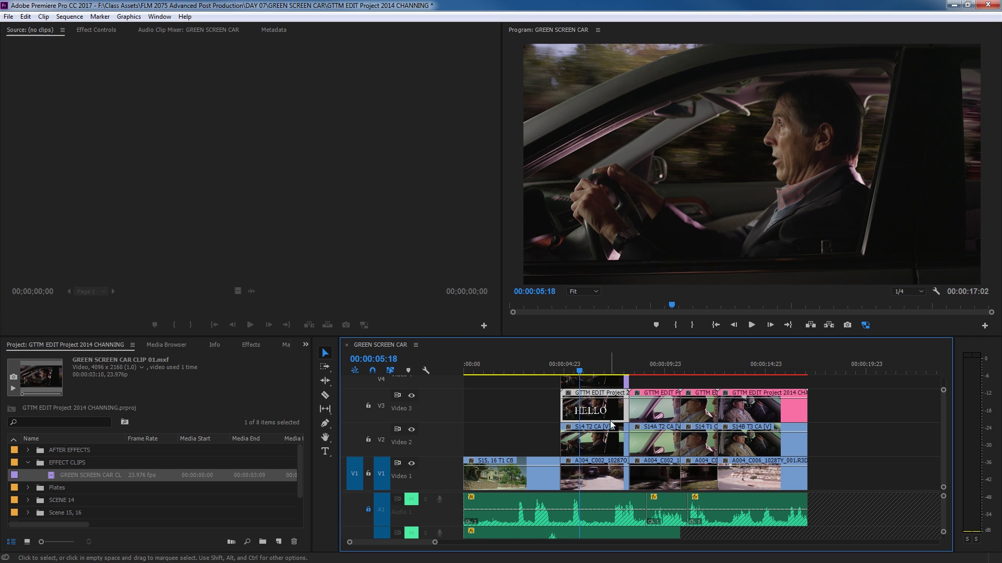
click(647, 375)
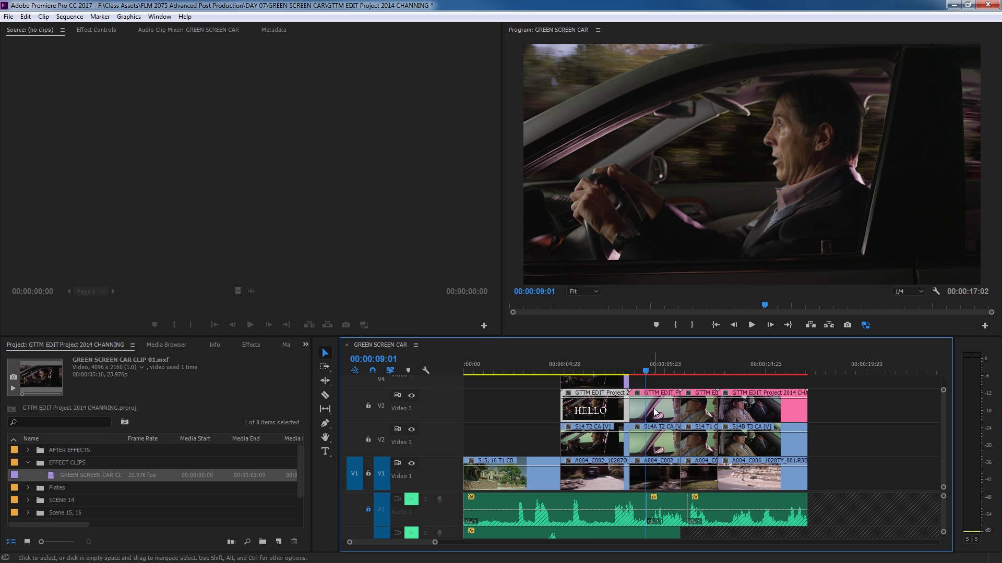